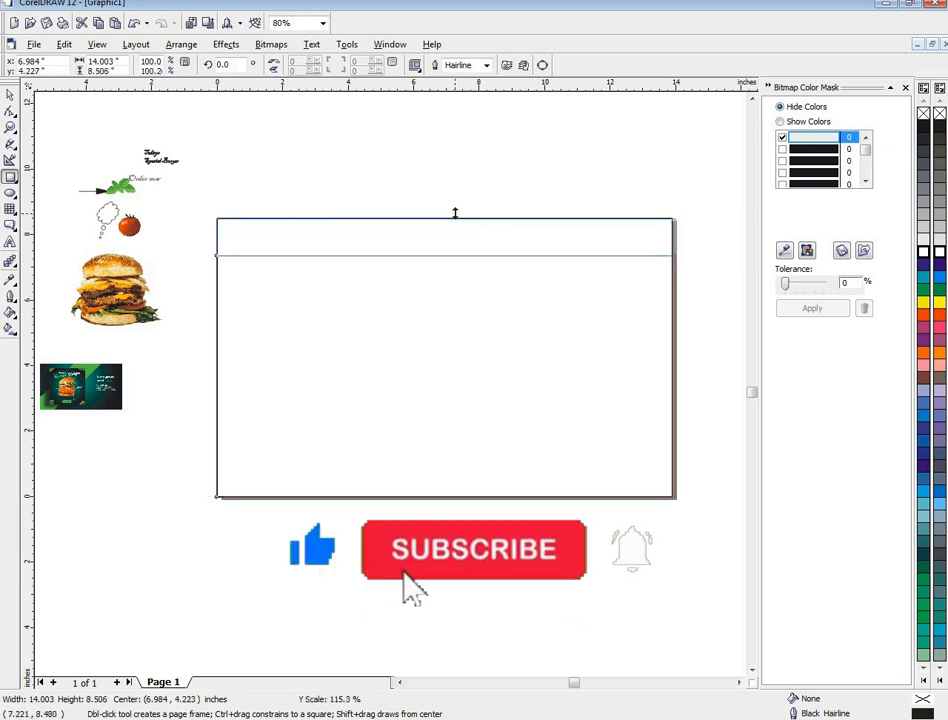
# - Apply a radial fountain fill with a custom blend from green at 0% to black at 100% to the page-sized rectangle
pyautogui.click(12, 313)
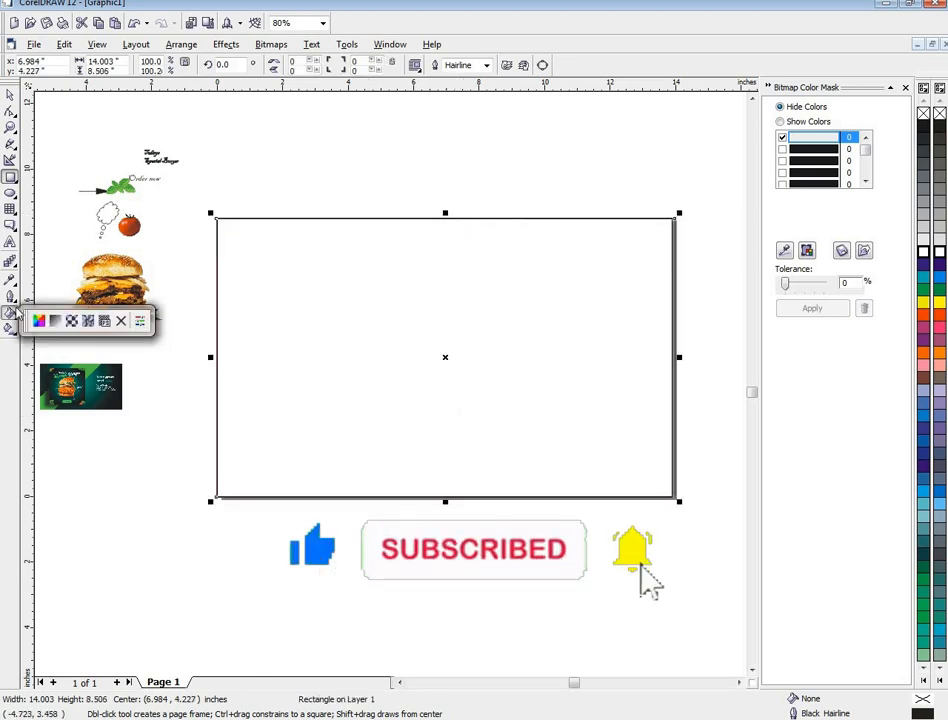
pyautogui.click(54, 319)
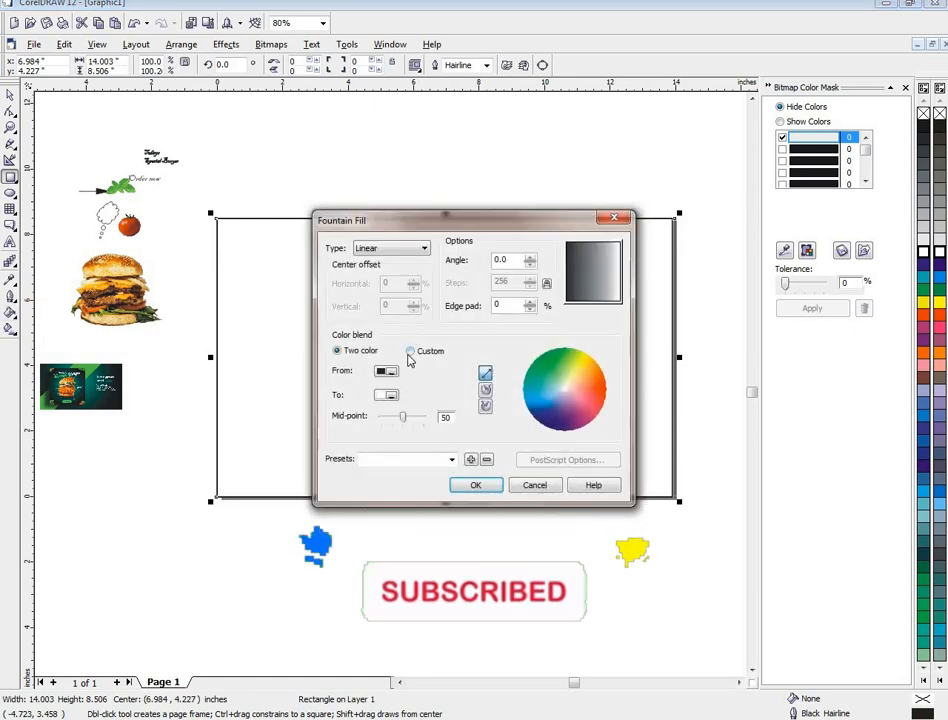
pyautogui.click(410, 351)
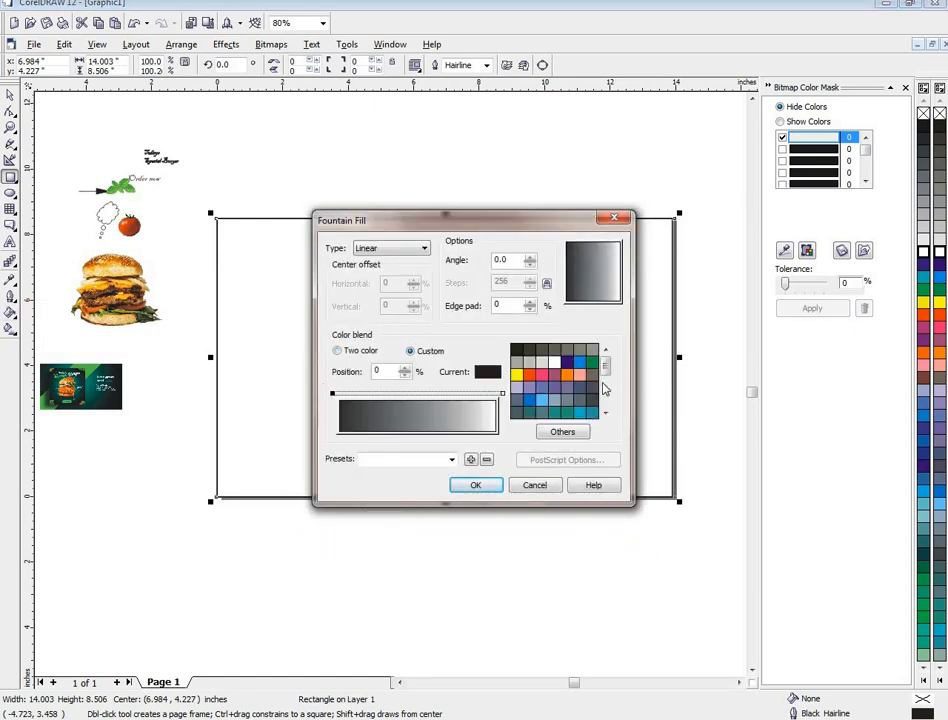
pyautogui.click(593, 363)
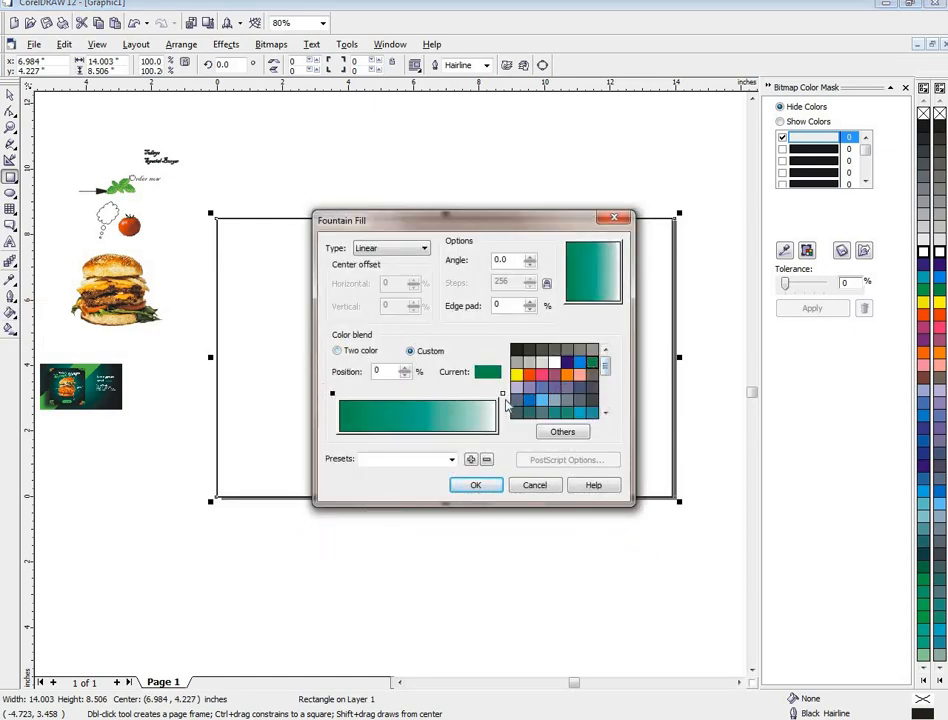
pyautogui.click(503, 395)
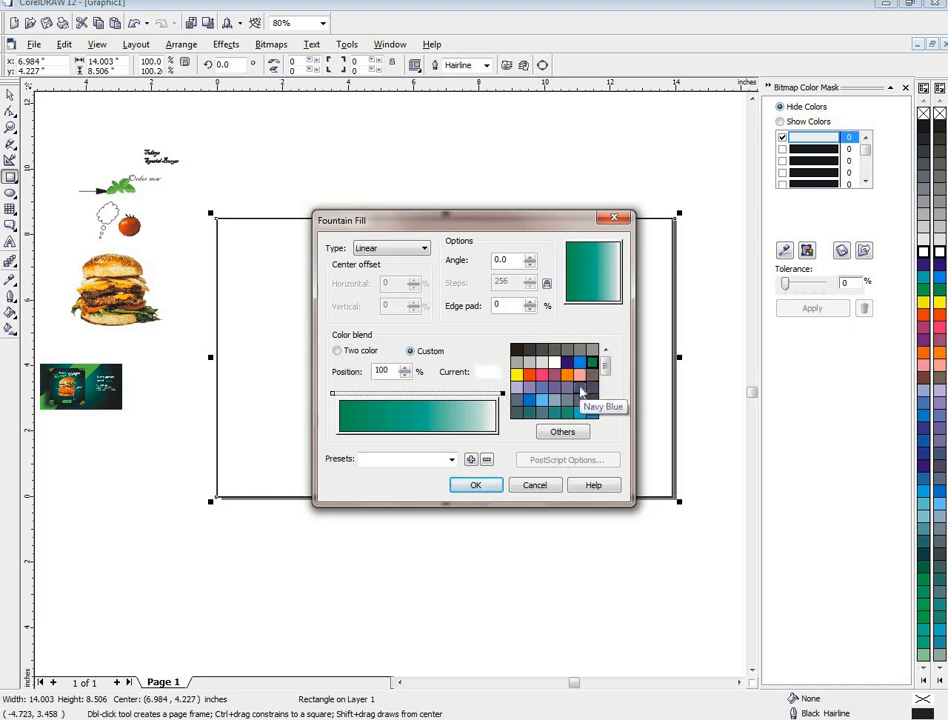
pyautogui.click(515, 355)
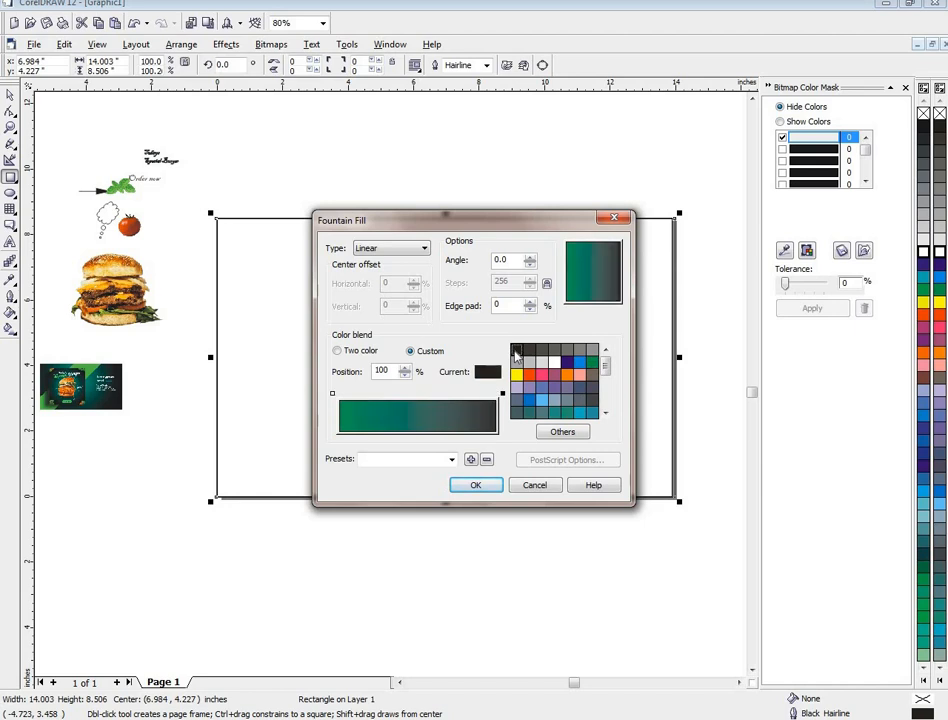
pyautogui.click(400, 248)
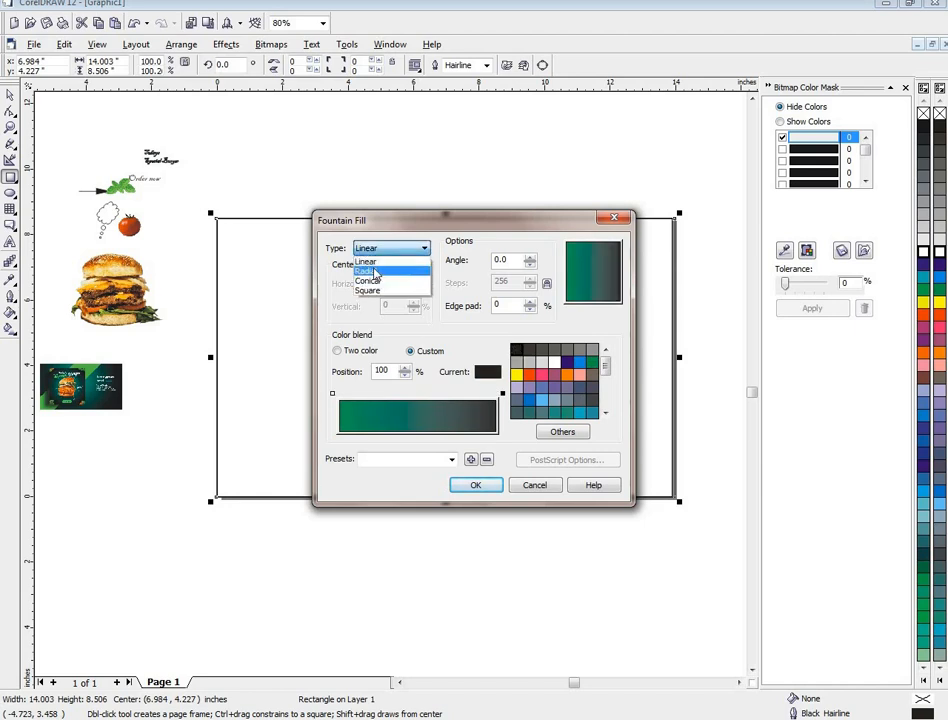
pyautogui.click(378, 267)
pyautogui.click(476, 485)
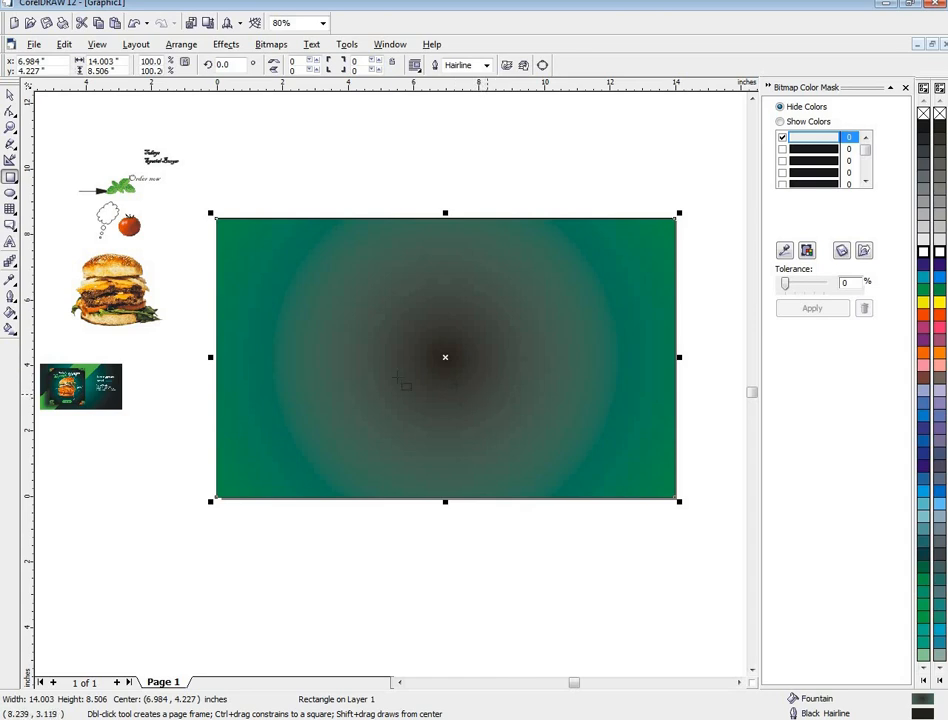
# - Swap the rectangle's radial fountain fill colours to black at 0% and green at 100%
pyautogui.click(10, 322)
pyautogui.click(55, 320)
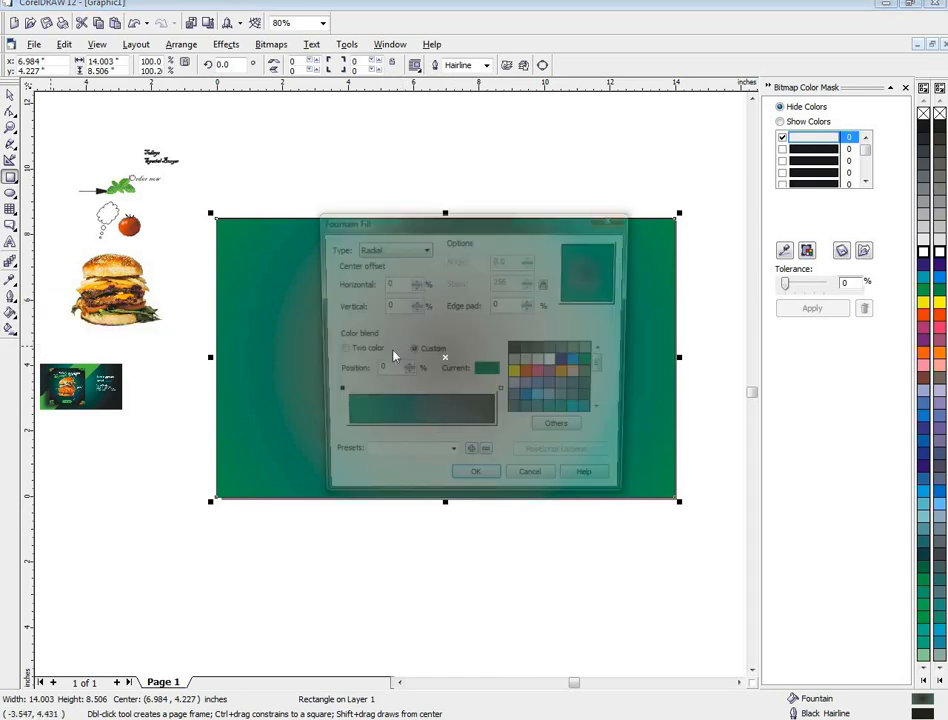
pyautogui.click(333, 394)
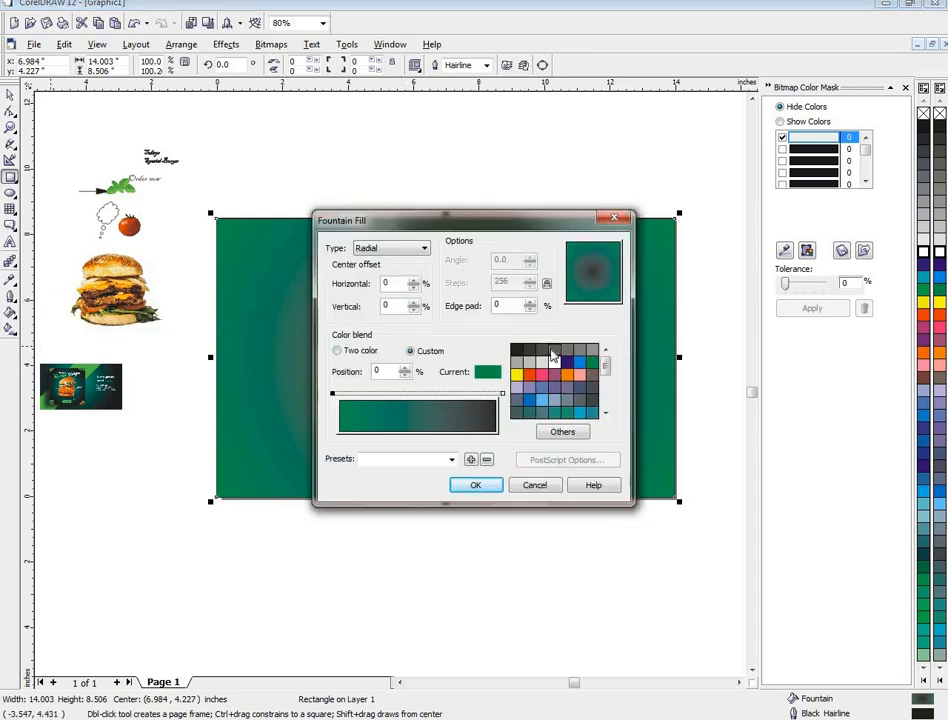
pyautogui.click(516, 349)
pyautogui.click(501, 395)
pyautogui.click(593, 362)
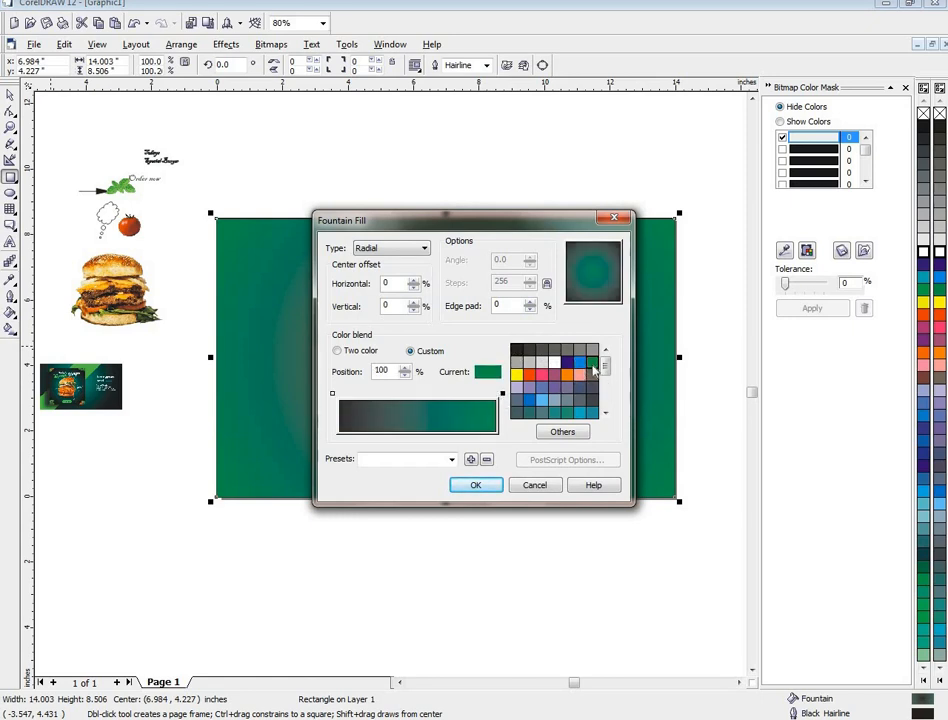
pyautogui.click(408, 254)
pyautogui.click(377, 272)
pyautogui.click(470, 486)
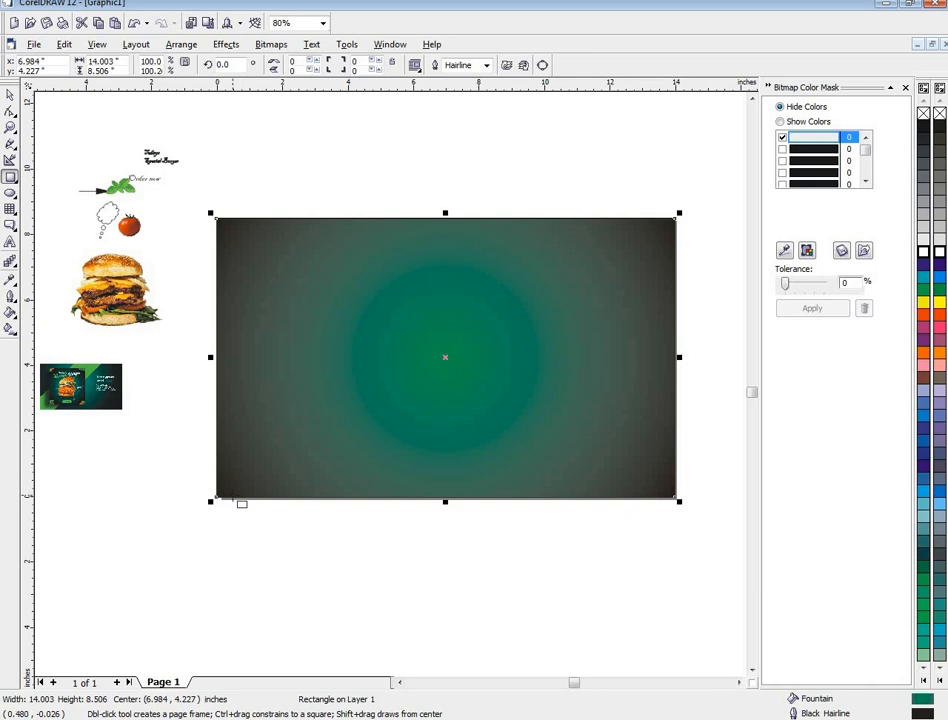
# - Draw a closed four-sided diagonal band, about 10 by 8.5 inches, from the rectangle's upper edge to its lower-left corner using straight freehand lines
pyautogui.click(10, 144)
pyautogui.click(349, 219)
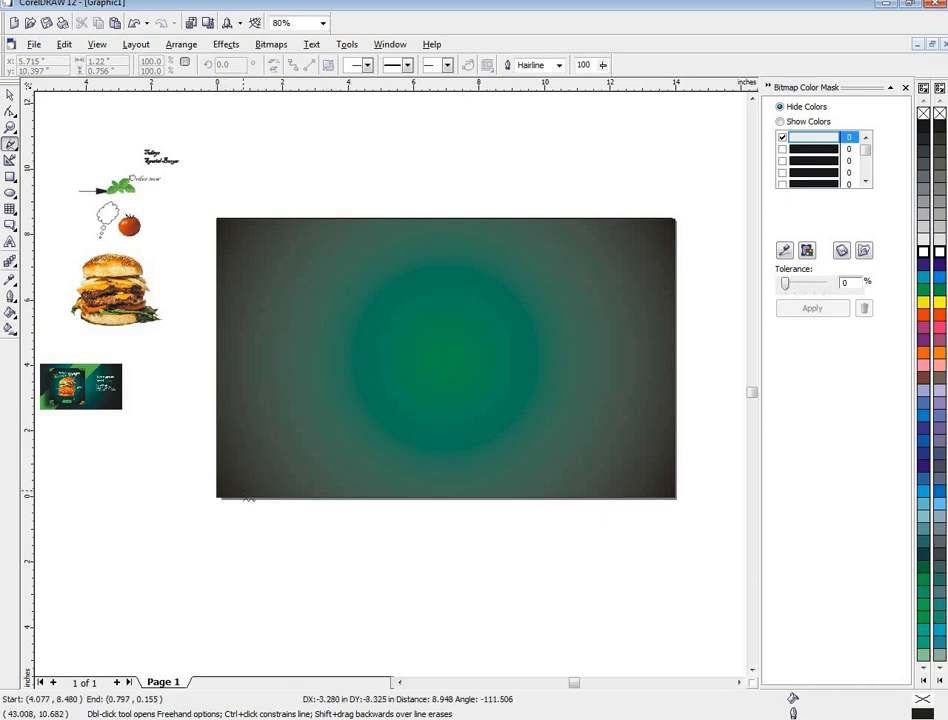
pyautogui.click(263, 470)
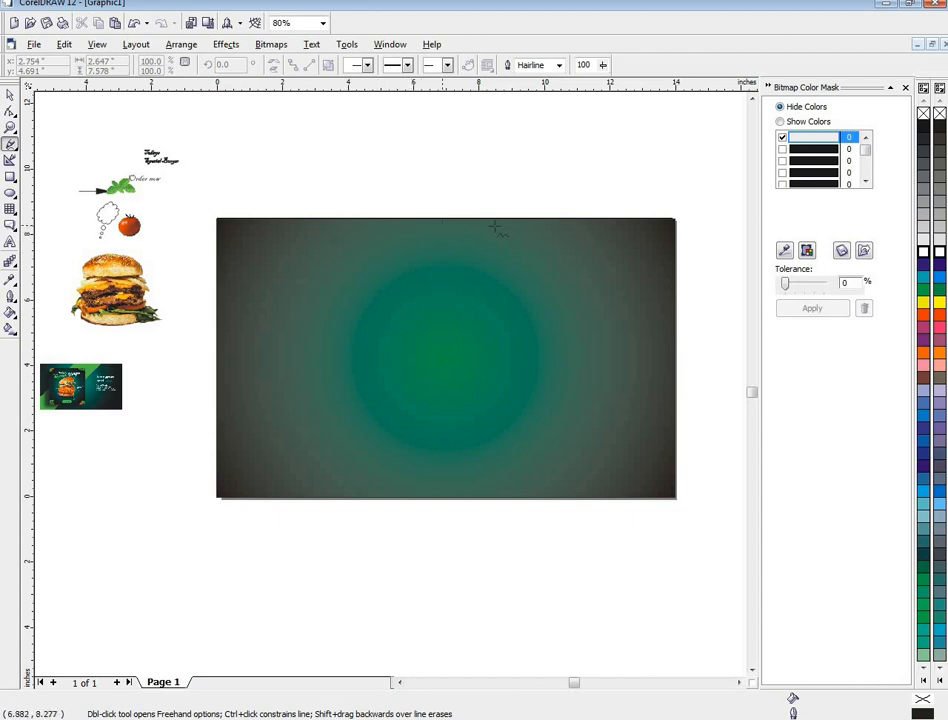
pyautogui.click(421, 217)
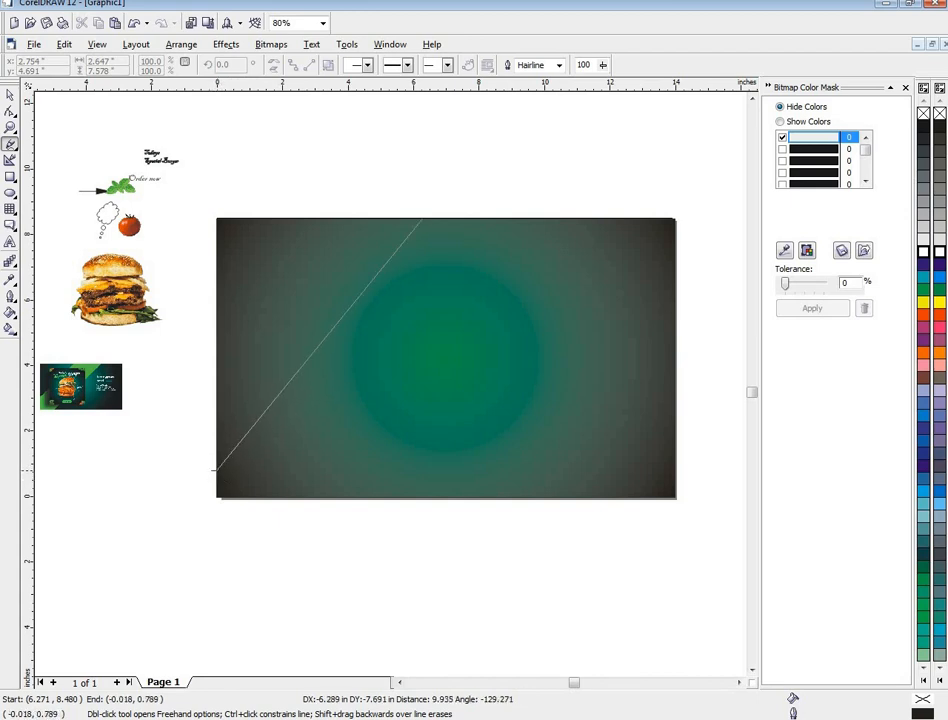
pyautogui.click(214, 470)
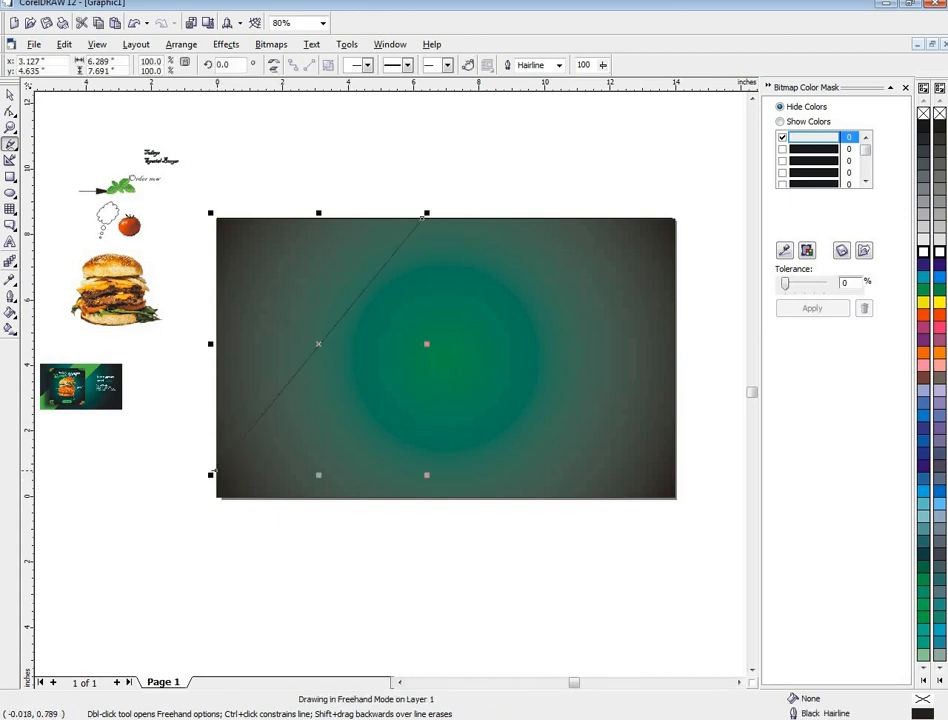
pyautogui.click(270, 497)
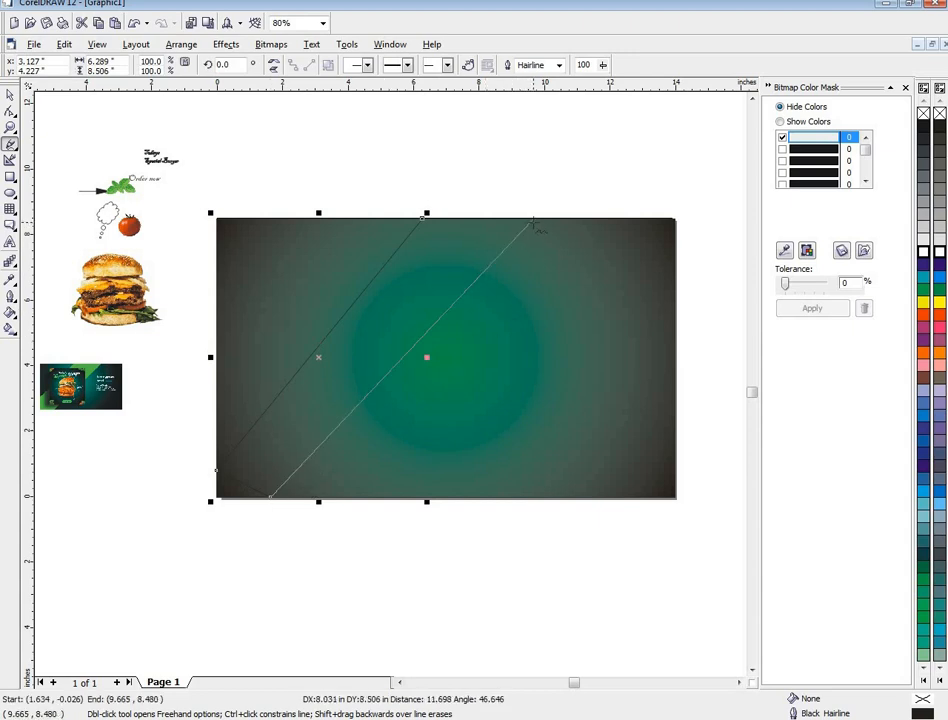
pyautogui.click(542, 220)
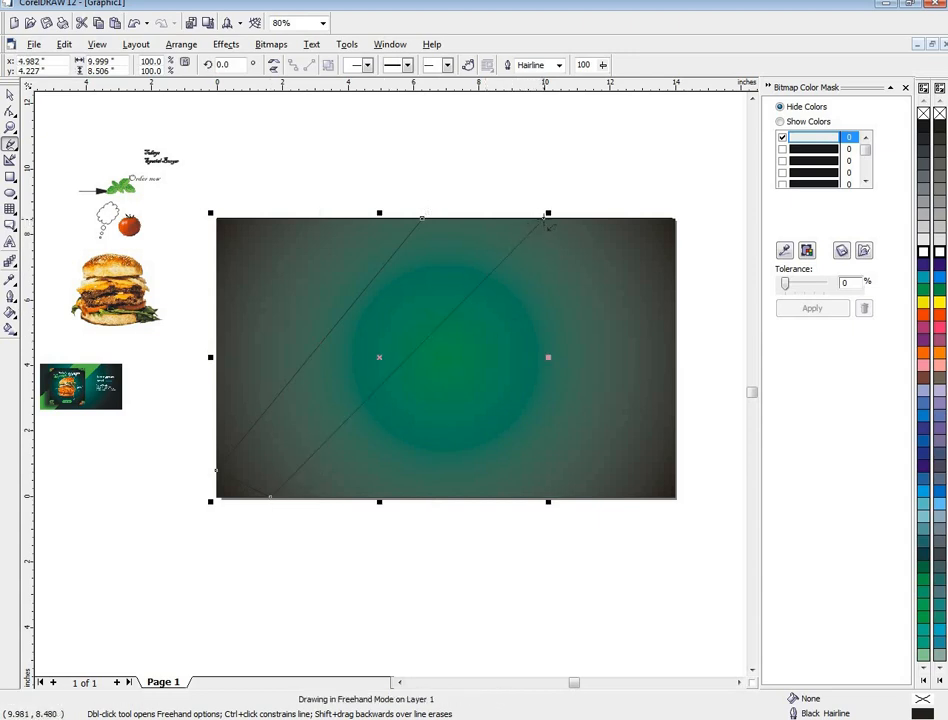
pyautogui.doubleClick(422, 219)
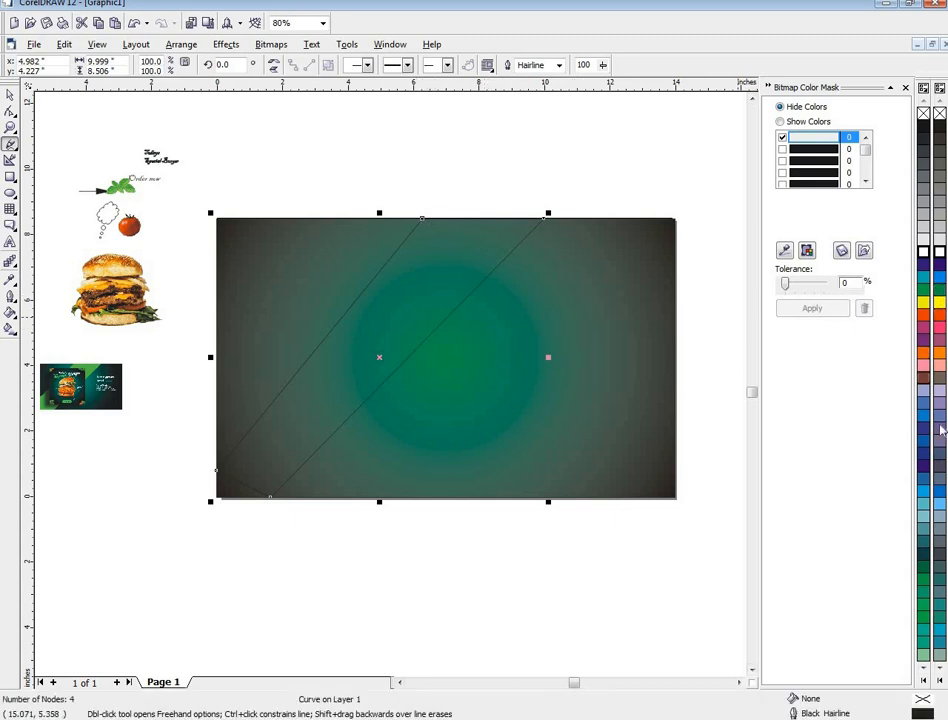
# - Fill the diagonal band with Light Green and move it slightly right, centring it at about 5.8, 4.16 inches
pyautogui.click(926, 586)
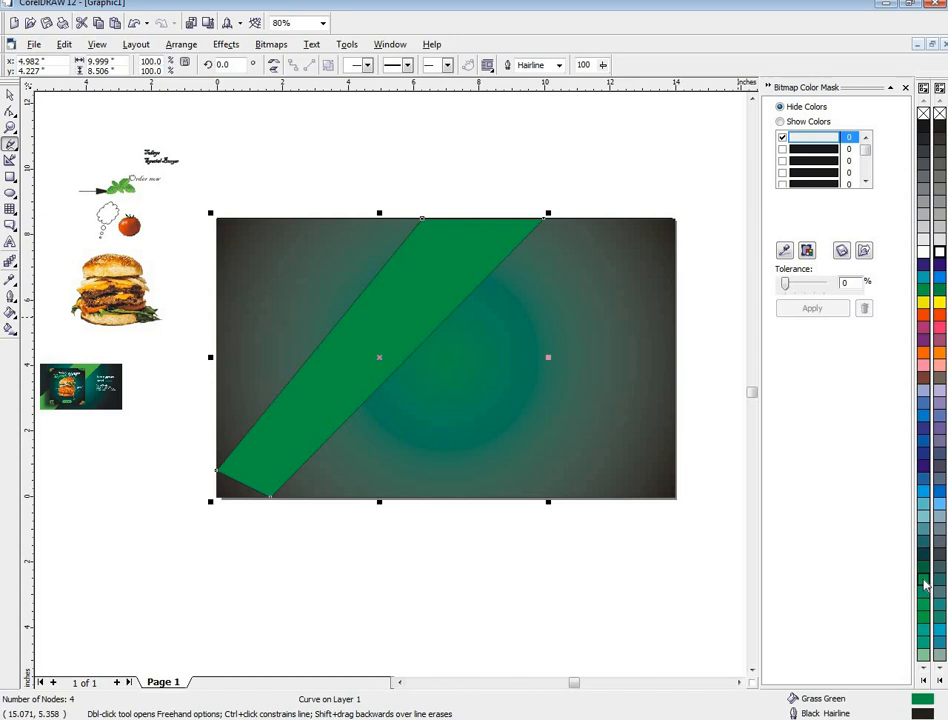
pyautogui.click(925, 655)
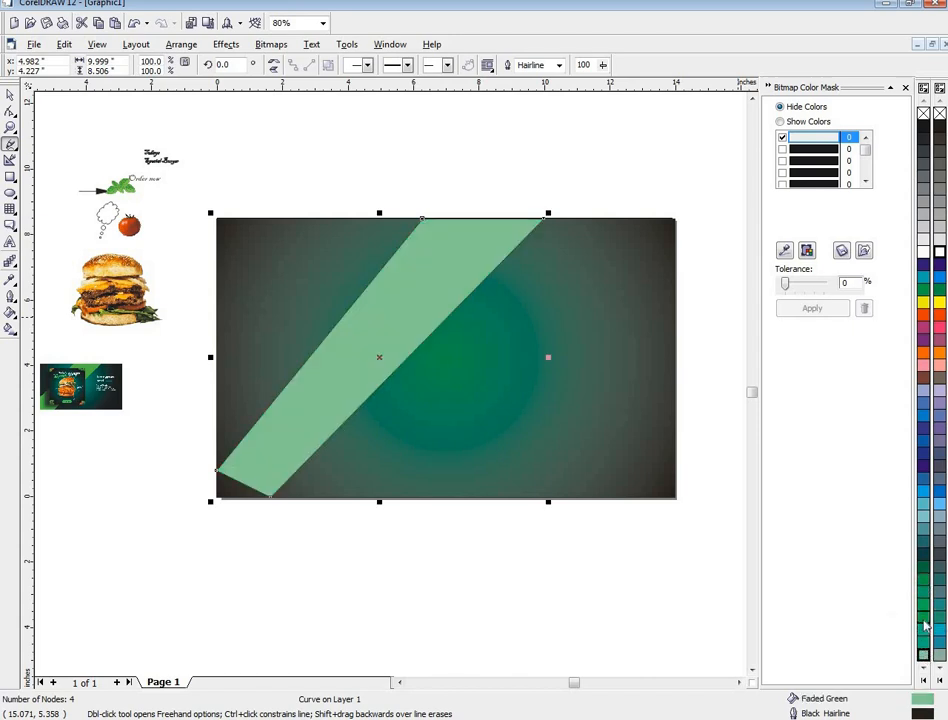
pyautogui.click(925, 617)
pyautogui.click(924, 604)
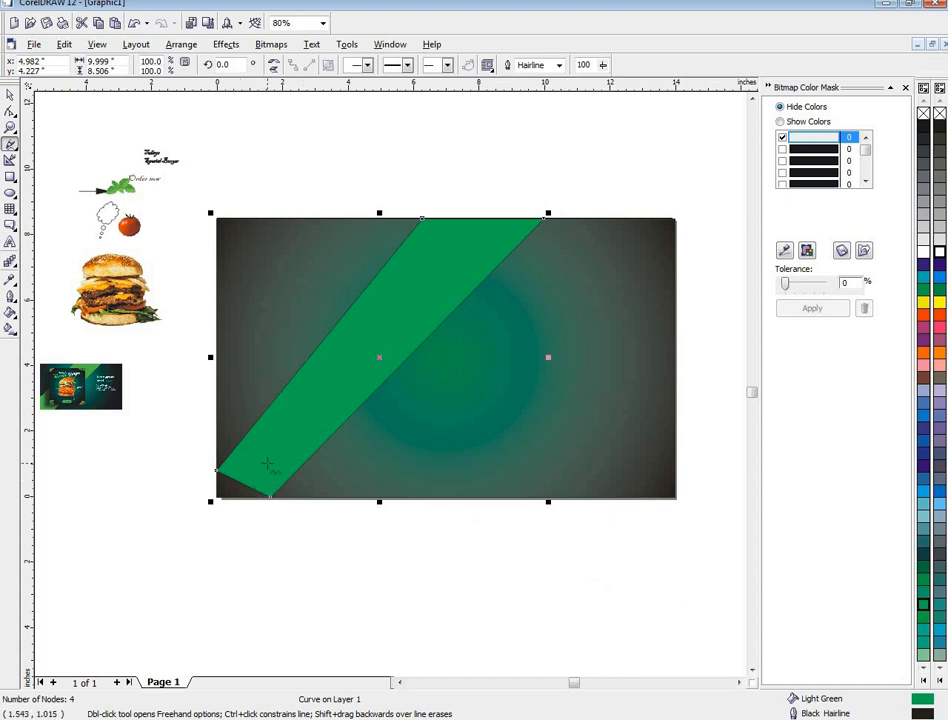
pyautogui.press('space')
pyautogui.moveTo(337, 372)
pyautogui.mouseDown()
pyautogui.moveTo(338, 409)
pyautogui.moveTo(368, 362)
pyautogui.moveTo(365, 373)
pyautogui.mouseUp()
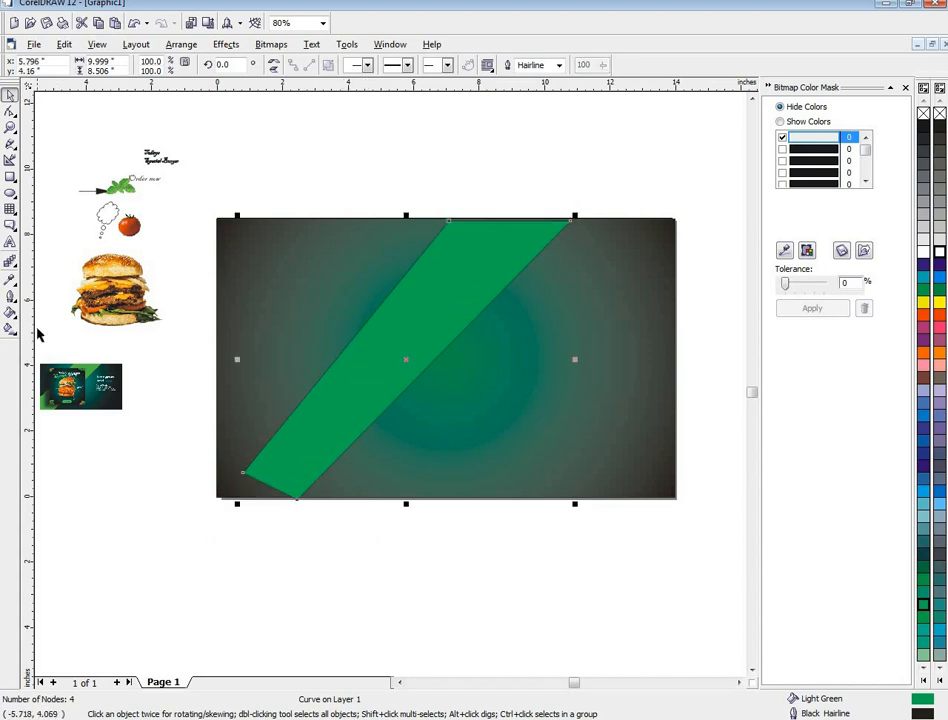
# - Apply a linear Interactive Transparency to the diagonal band, fading it from its upper end to its lower-left end
pyautogui.click(11, 313)
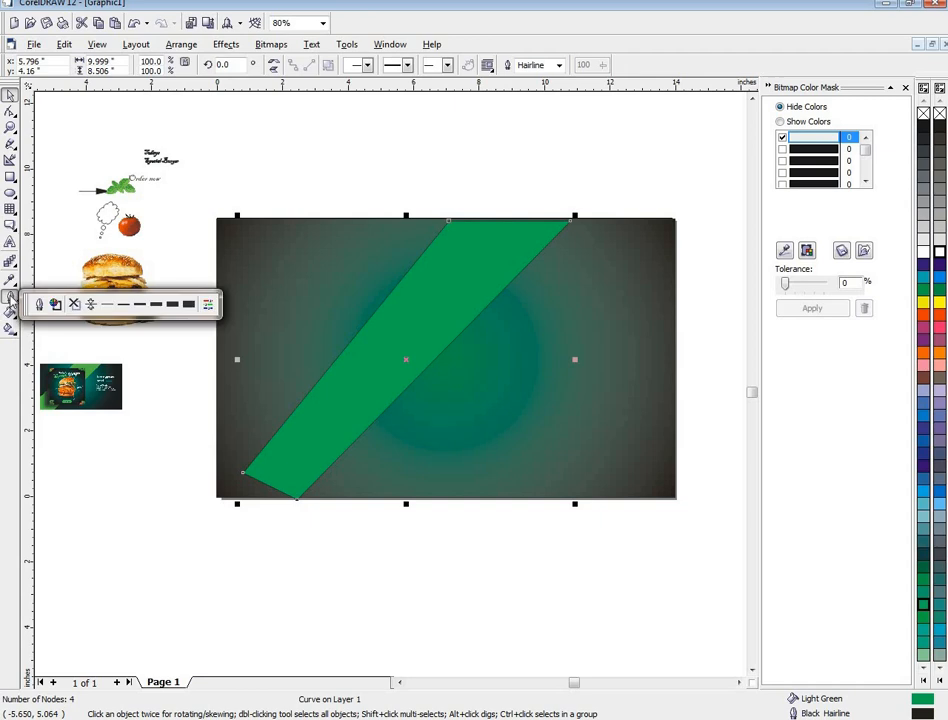
pyautogui.moveTo(14, 266)
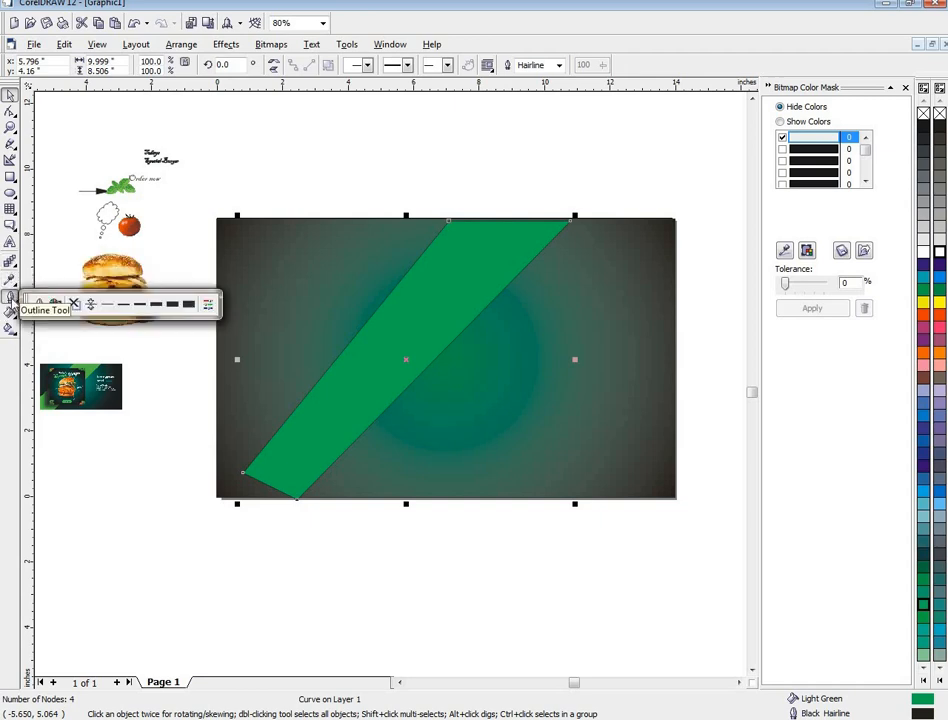
pyautogui.moveTo(10, 299)
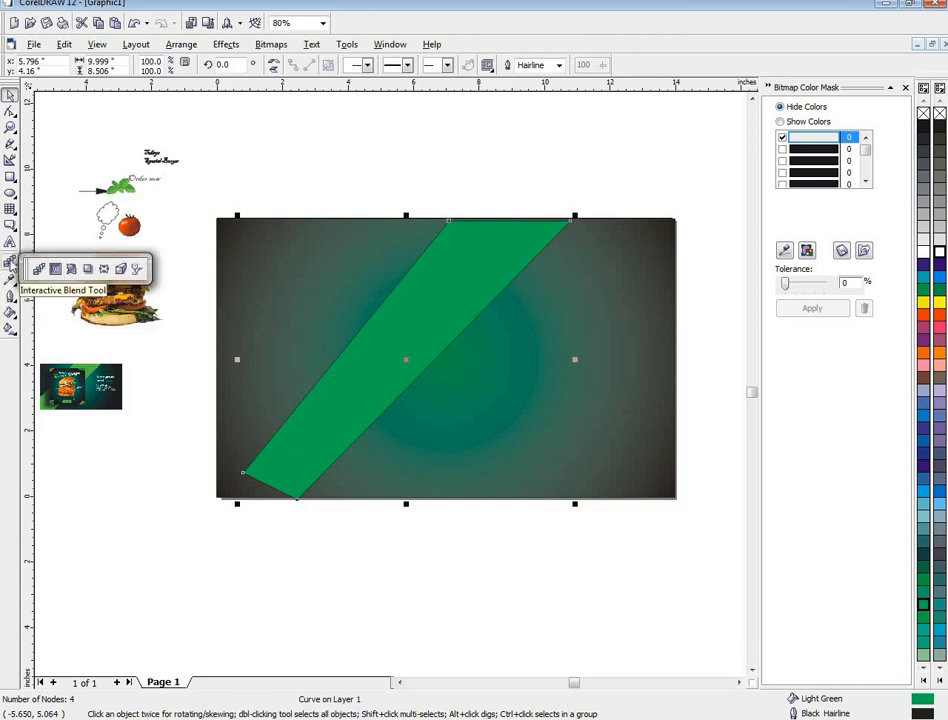
pyautogui.click(138, 267)
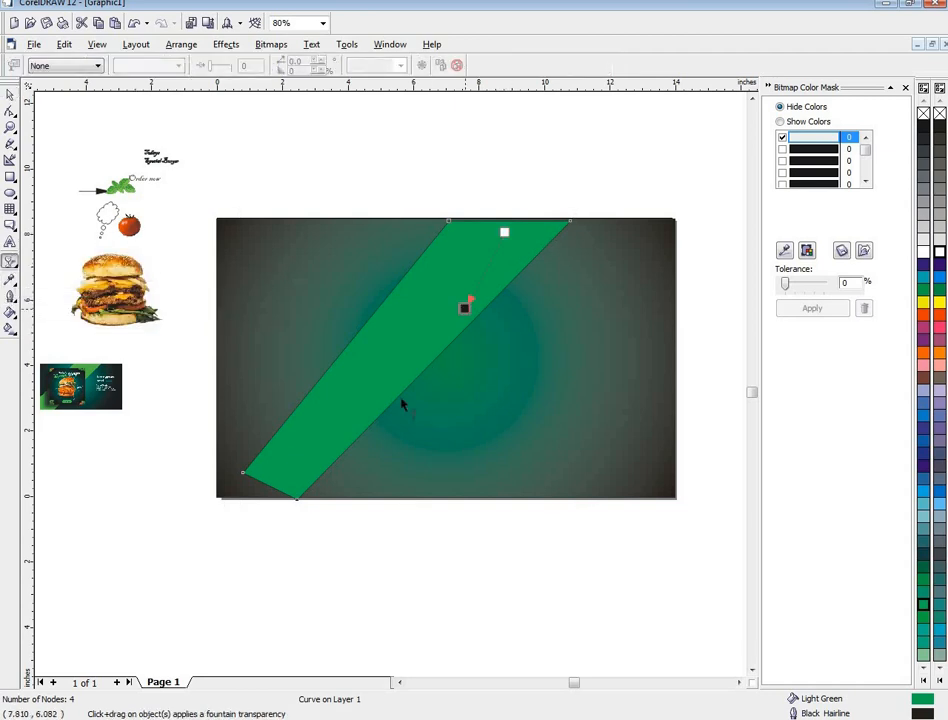
pyautogui.moveTo(272, 487); pyautogui.dragTo(504, 232)
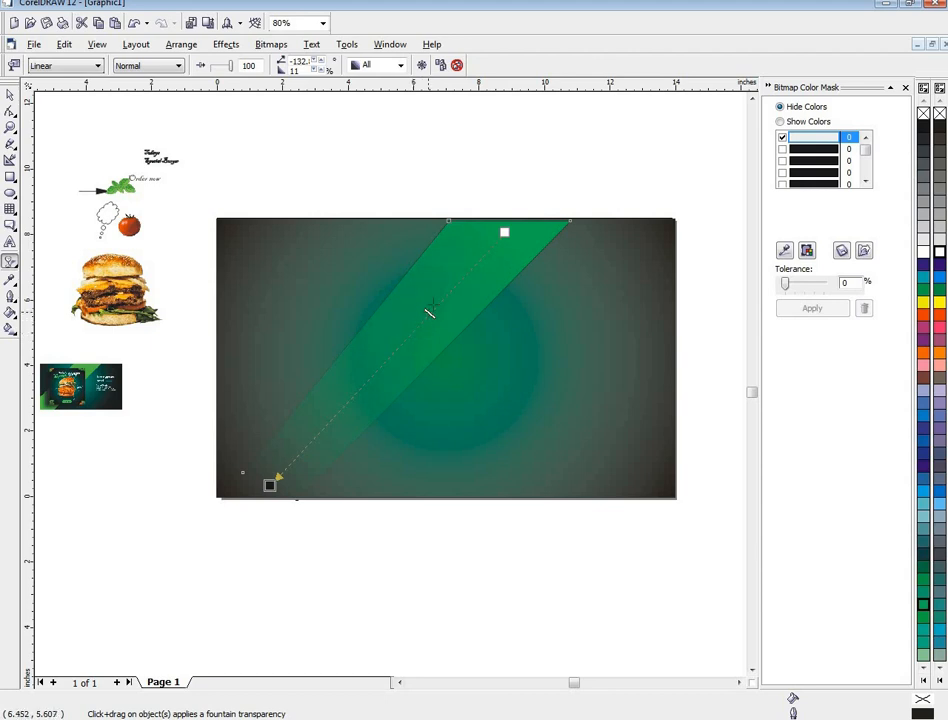
# - Enlarge the transparent band to about 102.4% and move it right, centring it at about 6.55, 4.17 inches
pyautogui.click(9, 94)
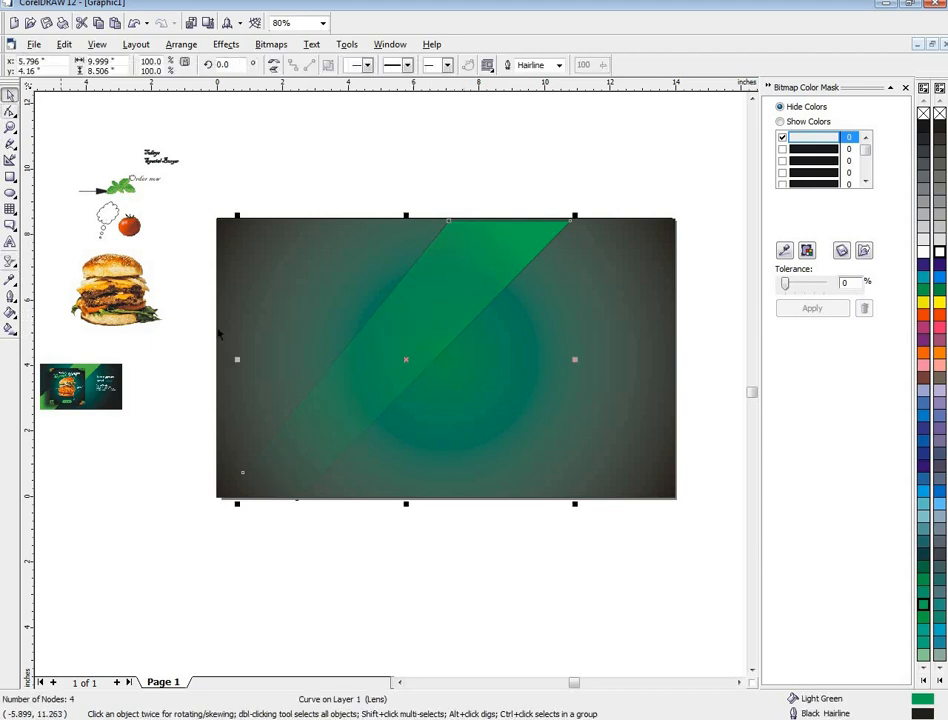
pyautogui.moveTo(242, 512); pyautogui.dragTo(233, 518)
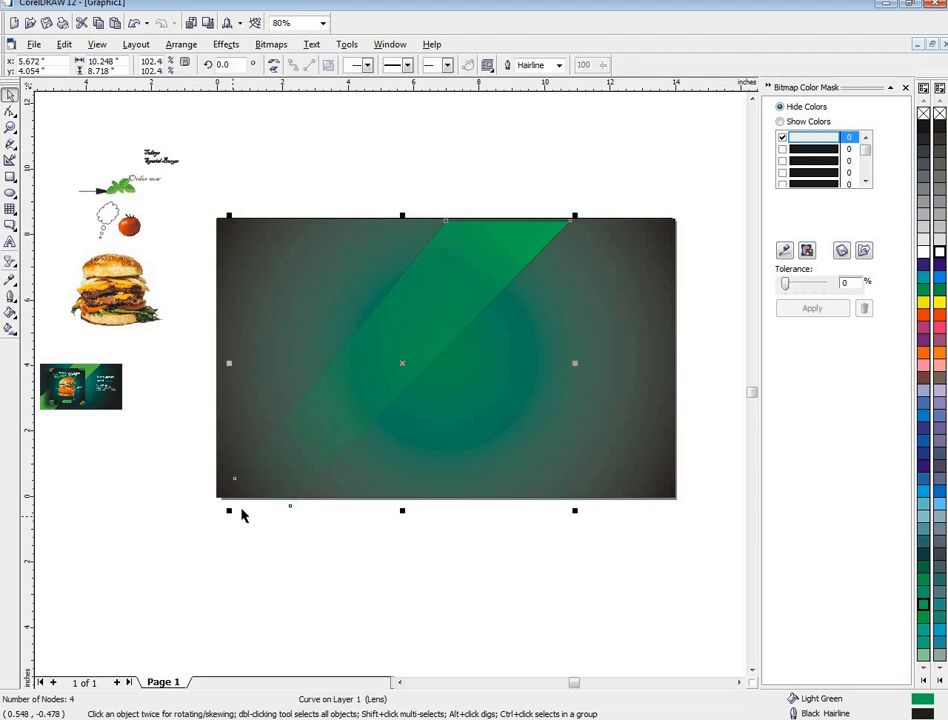
pyautogui.click(299, 446)
pyautogui.click(299, 446)
pyautogui.moveTo(299, 446); pyautogui.dragTo(322, 442)
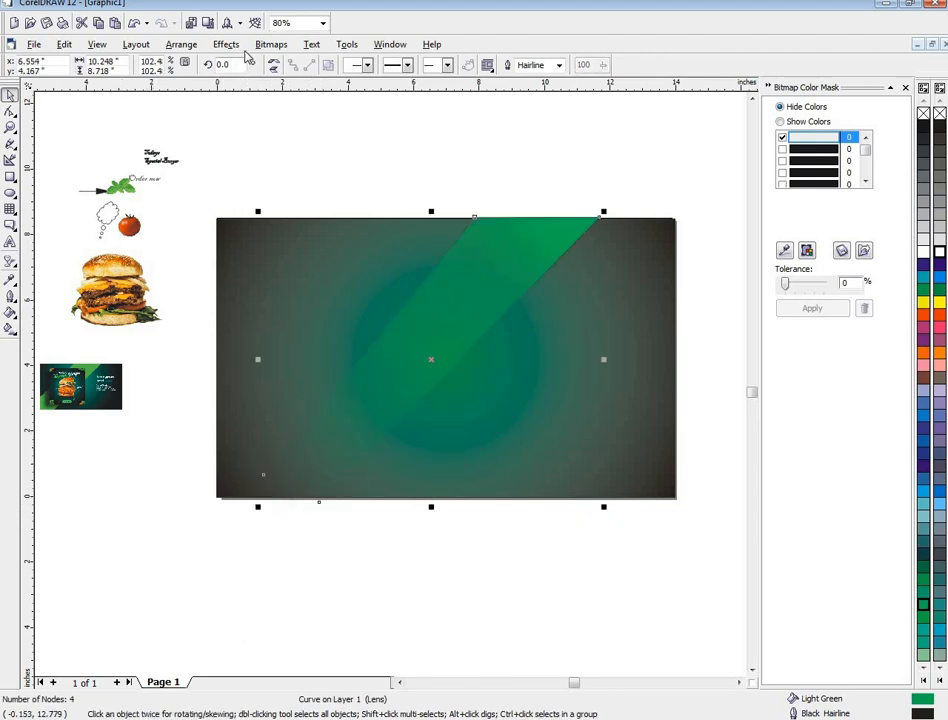
# - Place the transparent green band inside the gradient rectangle as a PowerClip
pyautogui.click(226, 44)
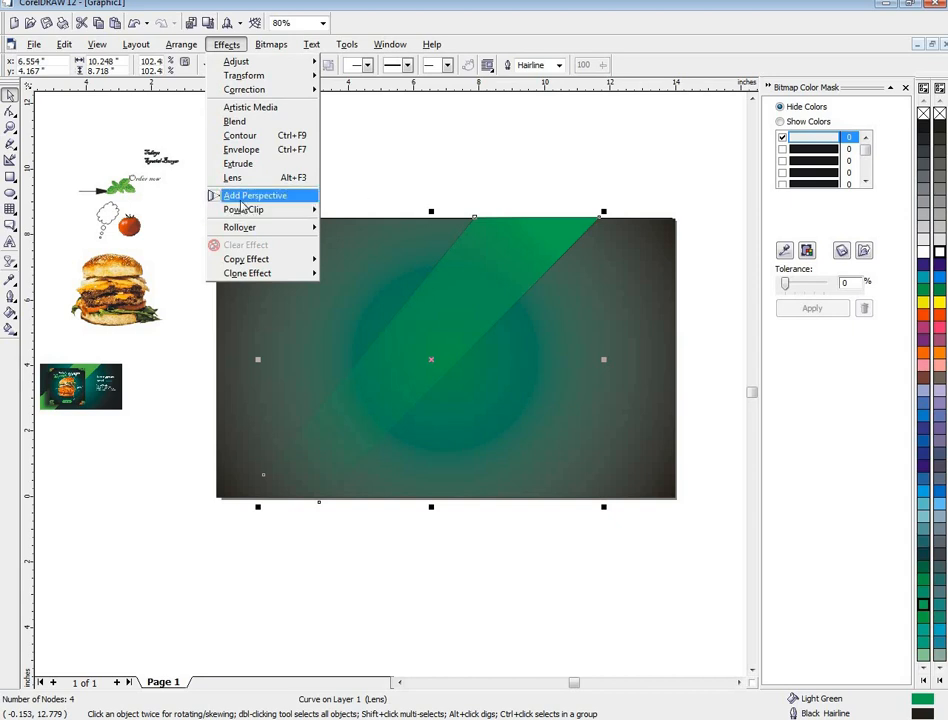
pyautogui.moveTo(248, 209)
pyautogui.click(340, 213)
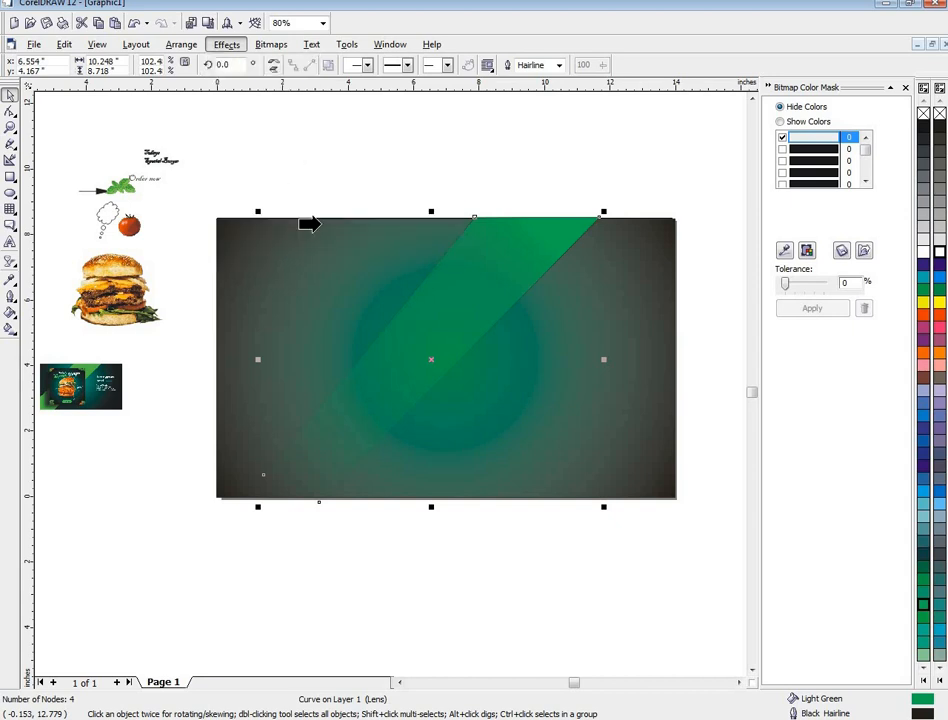
pyautogui.click(244, 264)
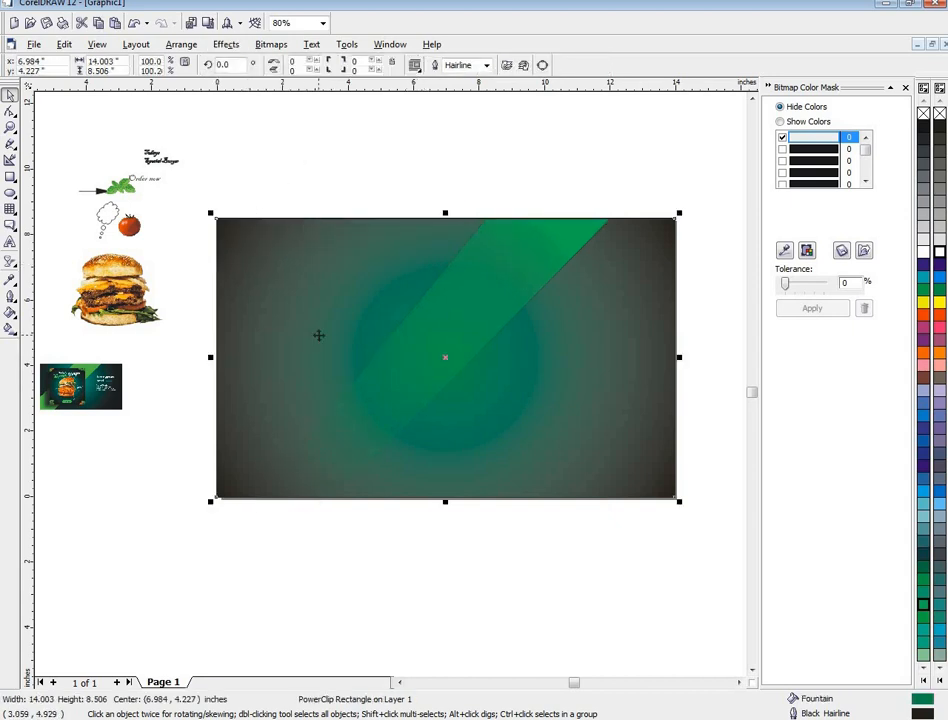
# - Edit the PowerClip contents and enlarge the green band to about 111.7%, centring it at about 6.05, 3.72 inches
pyautogui.rightClick(318, 335)
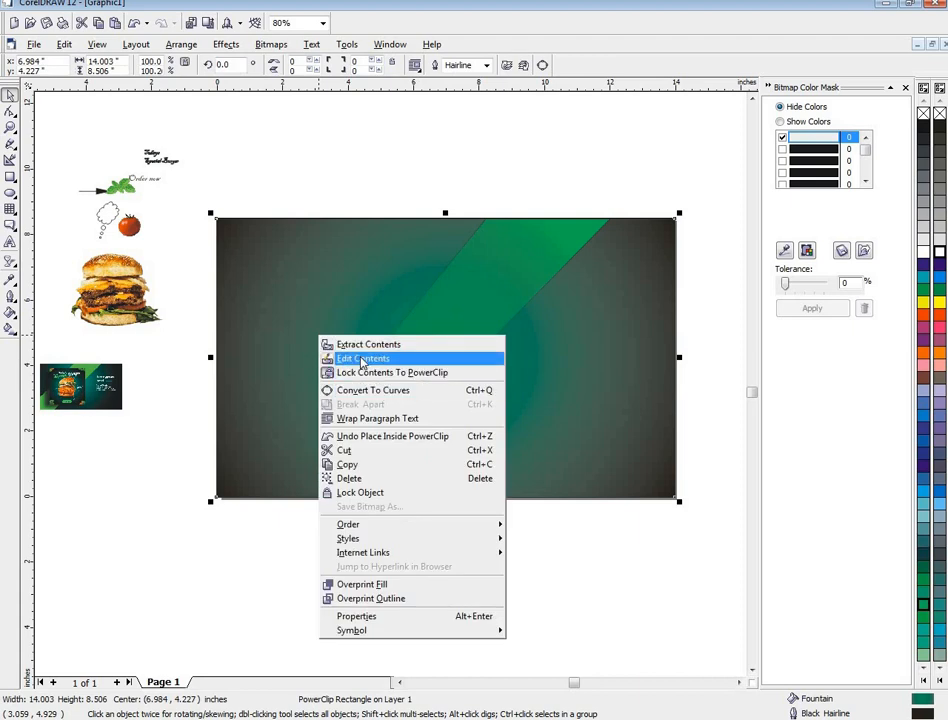
pyautogui.click(362, 360)
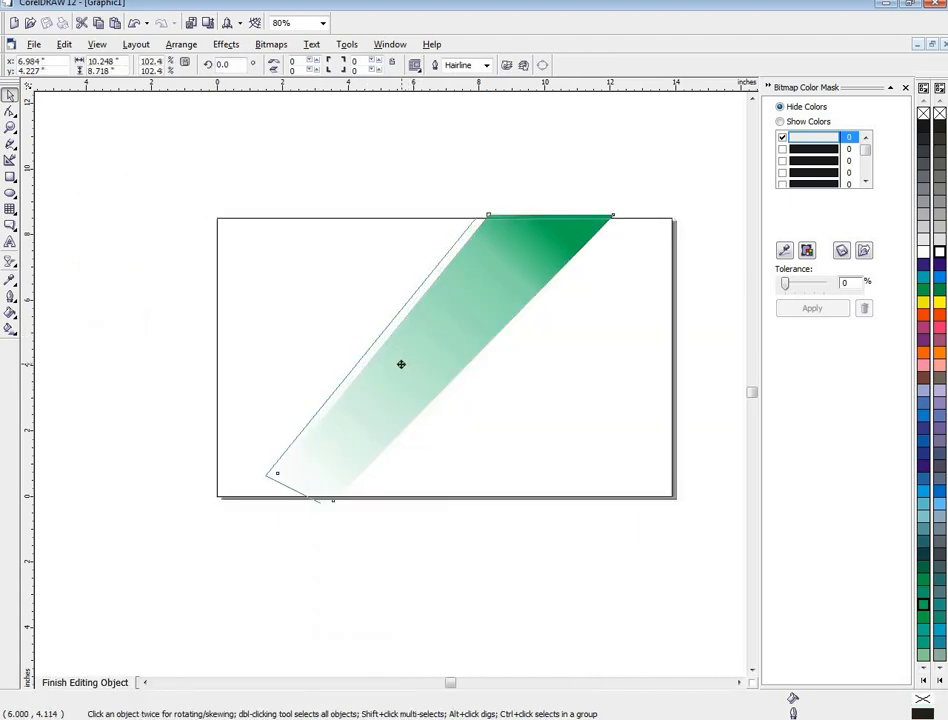
pyautogui.moveTo(253, 511); pyautogui.dragTo(226, 537)
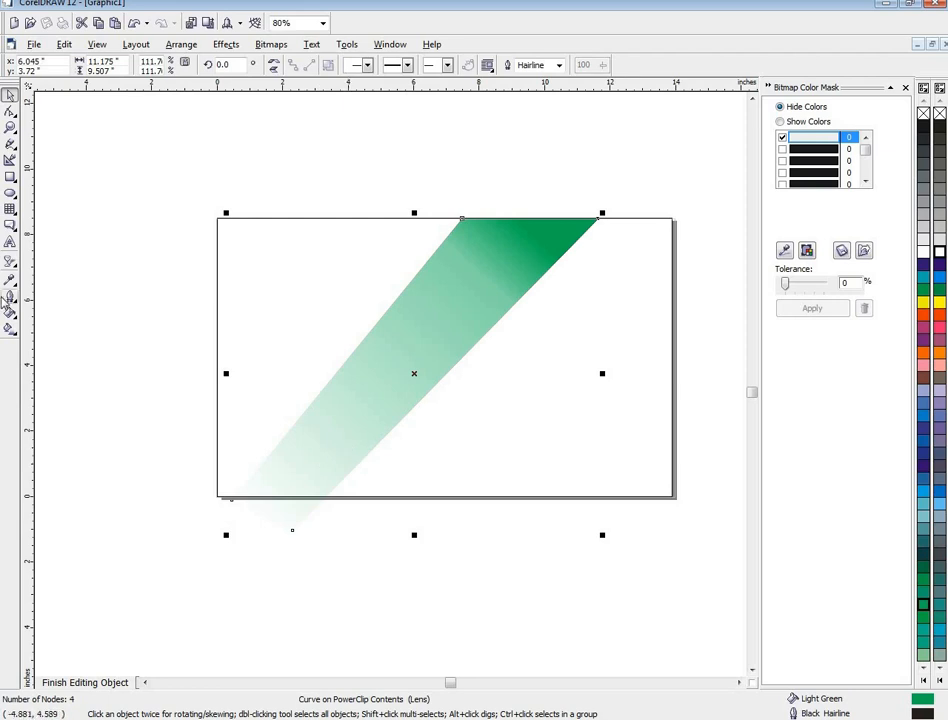
# - Adjust the band's linear transparency so it stays mostly opaque until its lower-left end, and finish editing the PowerClip contents
pyautogui.click(10, 265)
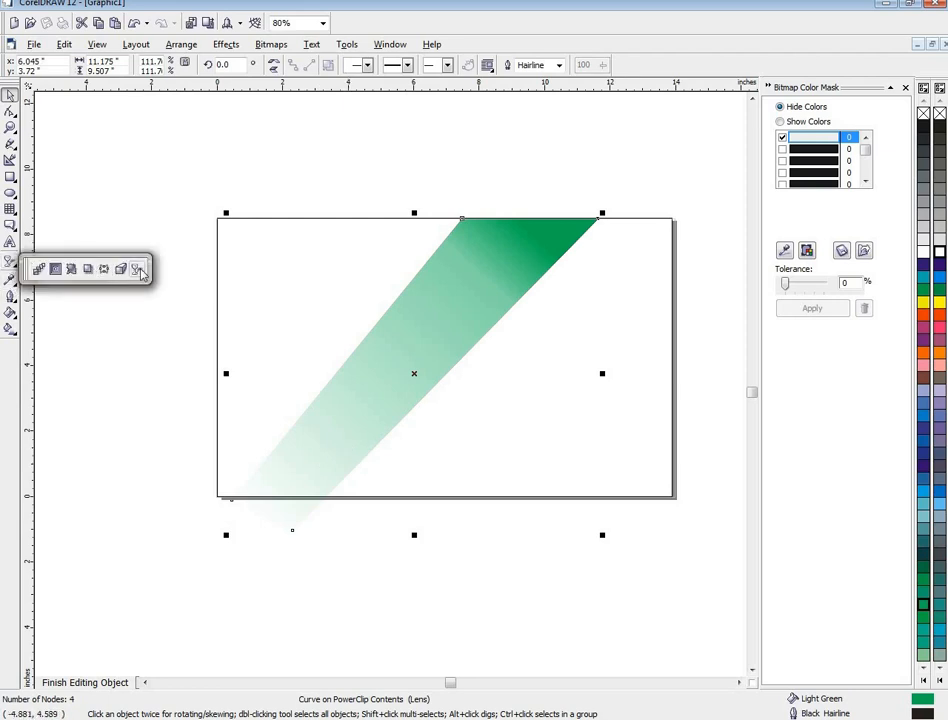
pyautogui.click(135, 271)
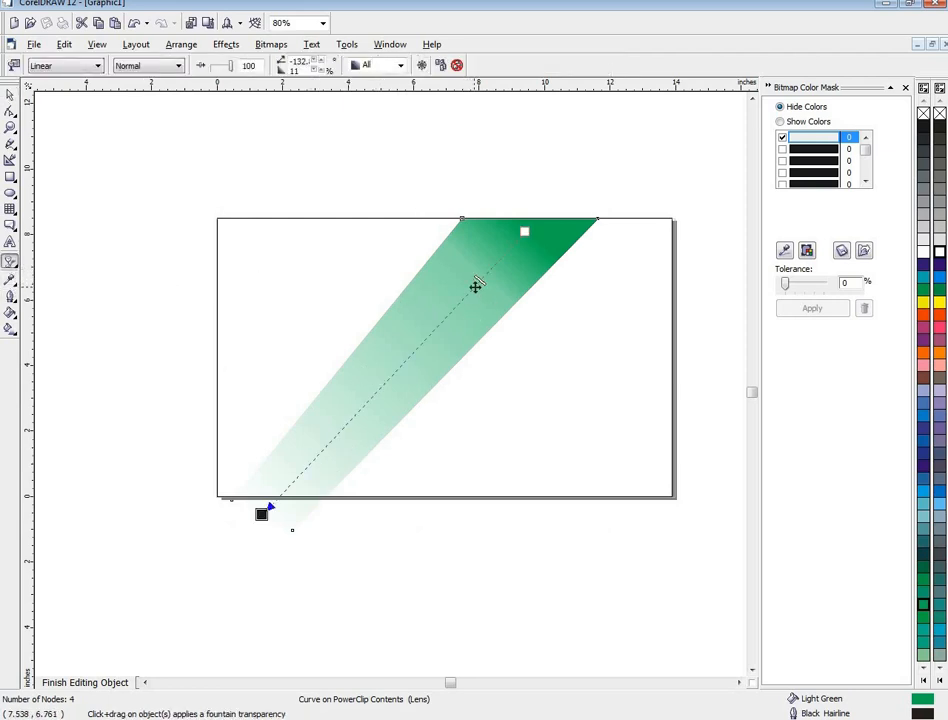
pyautogui.moveTo(292, 484); pyautogui.dragTo(293, 484)
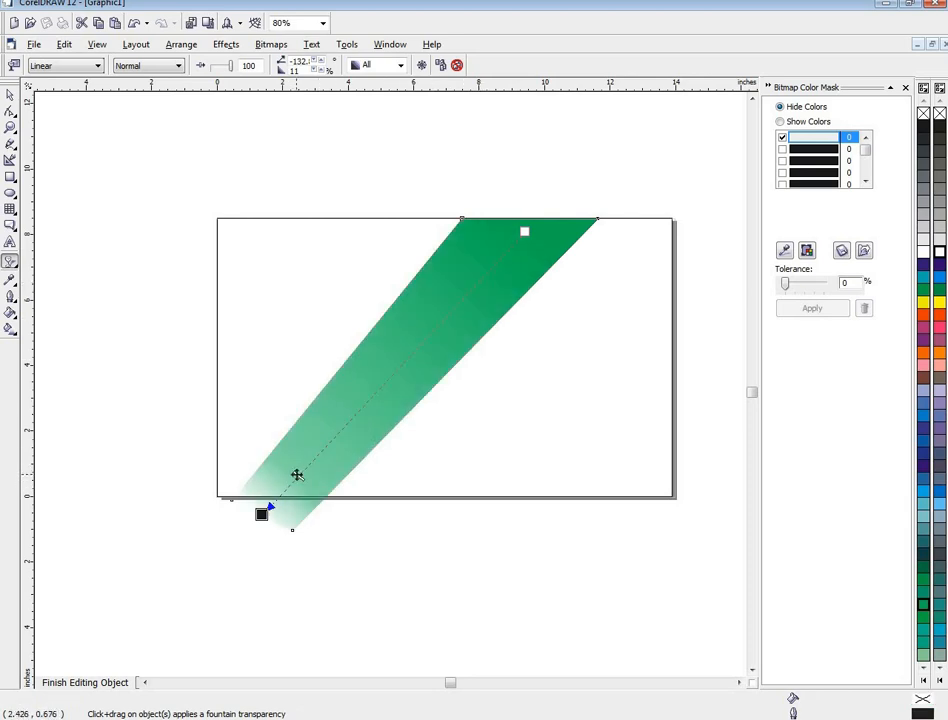
pyautogui.click(10, 95)
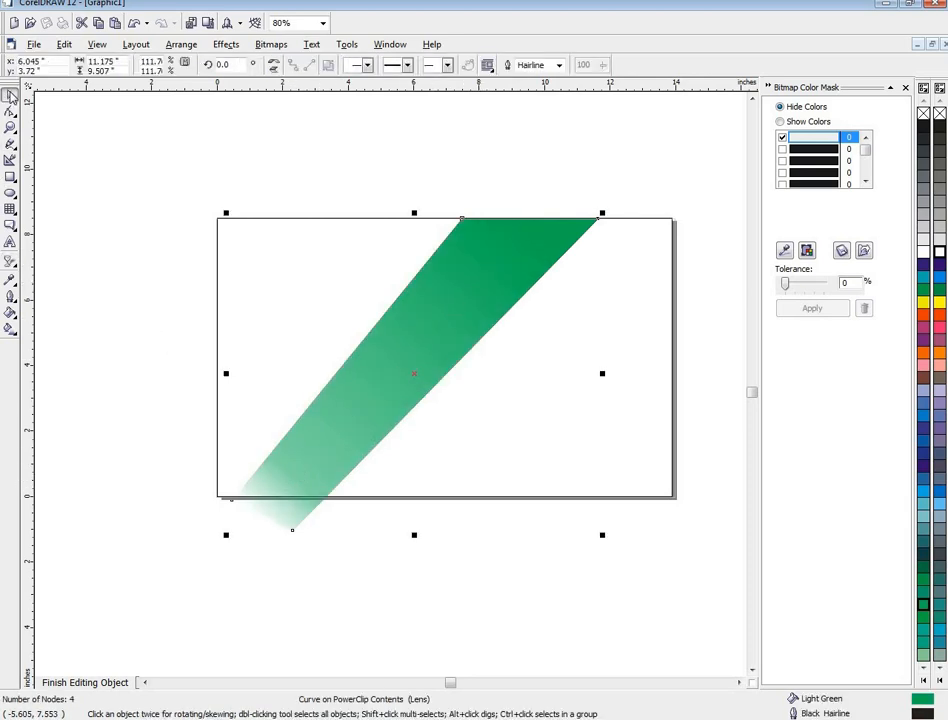
pyautogui.rightClick(372, 373)
pyautogui.click(395, 382)
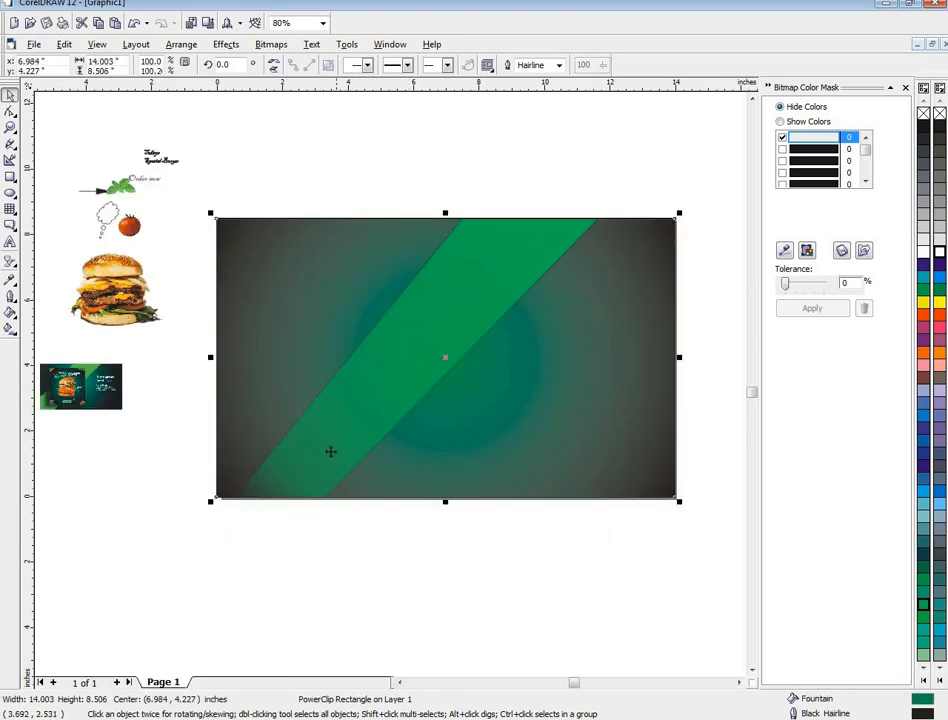
# - Shift the reference thumbnail slightly right and draw a rectangle about 5.66 by 6.58 inches on the left half of the banner
pyautogui.moveTo(78, 395); pyautogui.dragTo(112, 391)
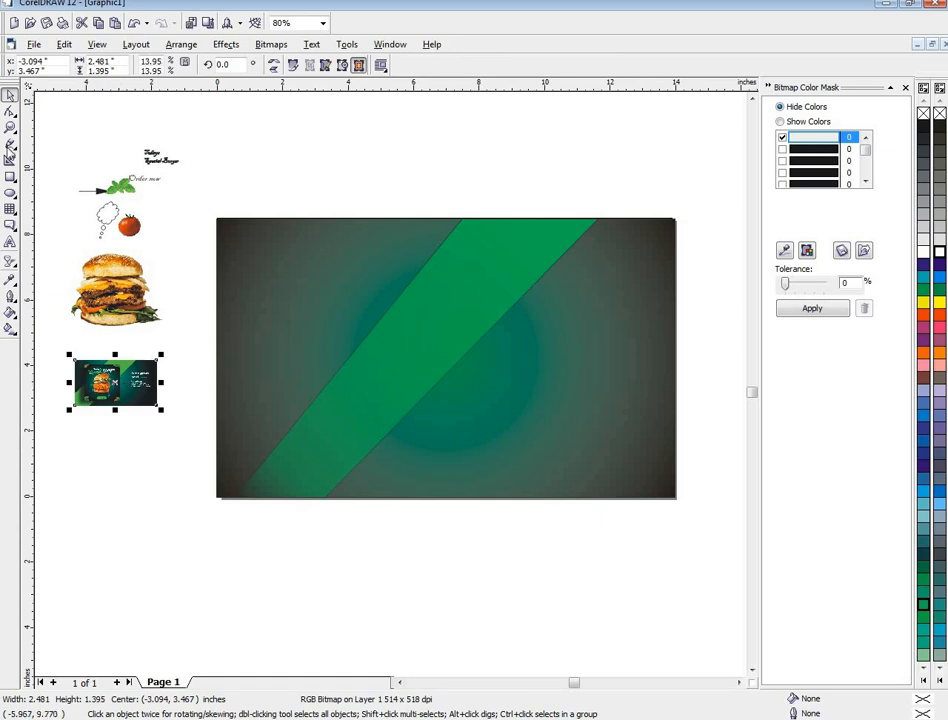
pyautogui.click(10, 176)
pyautogui.moveTo(258, 248); pyautogui.dragTo(446, 466)
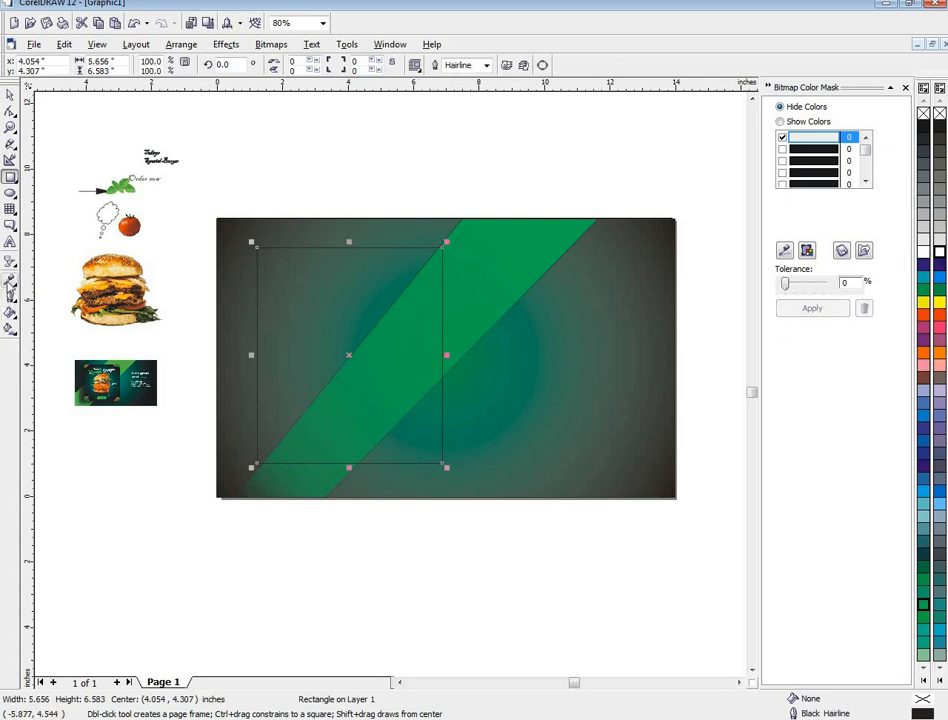
# - Apply a custom radial fountain fill to the new rectangle, blending from black at the edges to teal at the centre
pyautogui.click(10, 279)
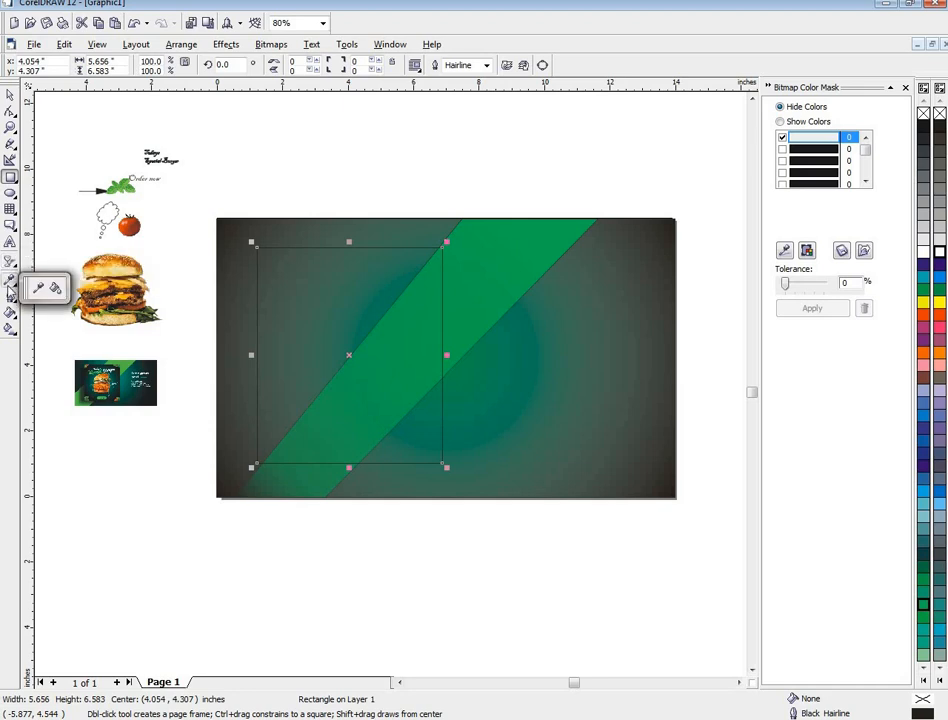
pyautogui.moveTo(11, 265)
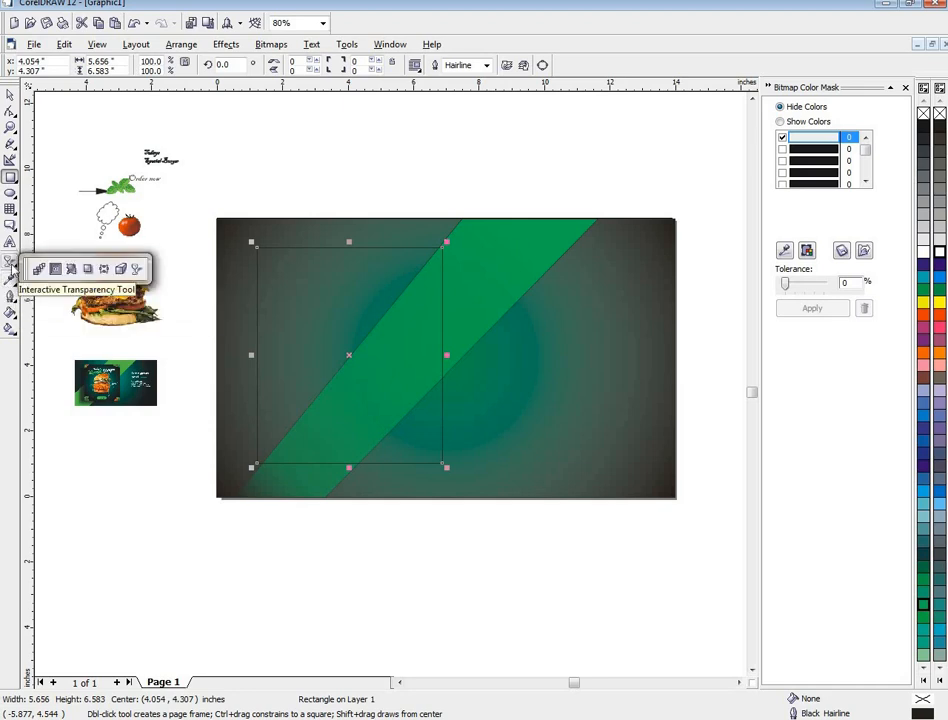
pyautogui.moveTo(10, 313)
pyautogui.click(59, 322)
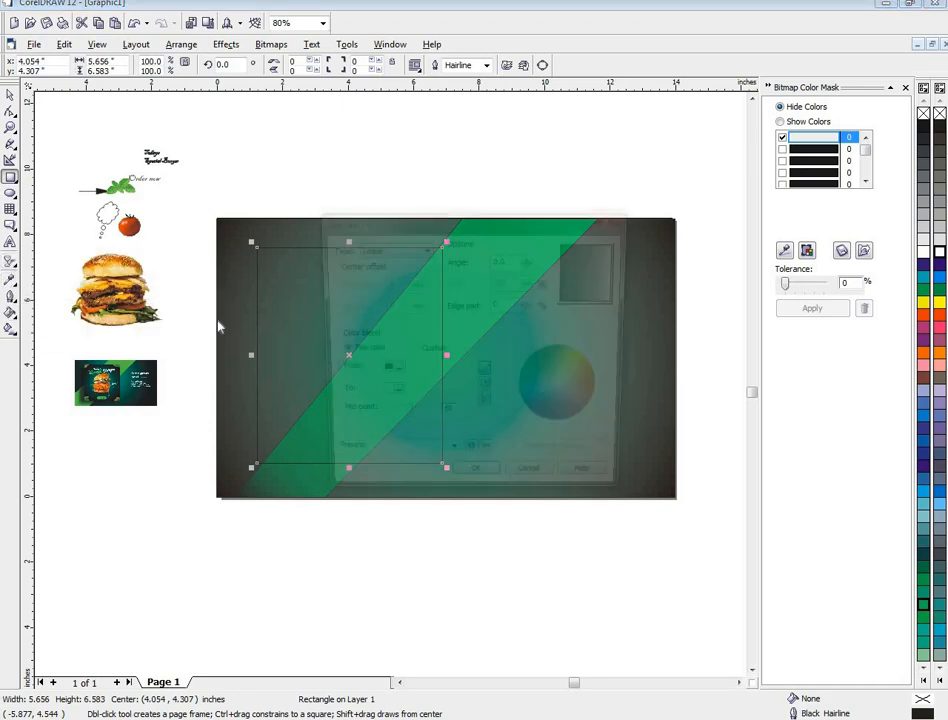
pyautogui.click(411, 352)
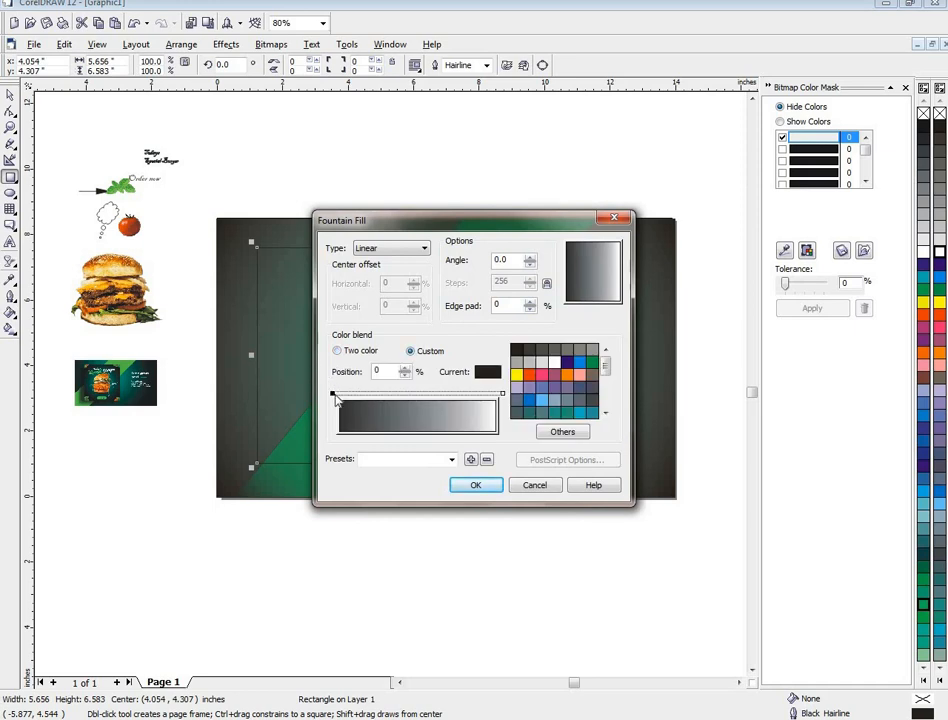
pyautogui.click(501, 394)
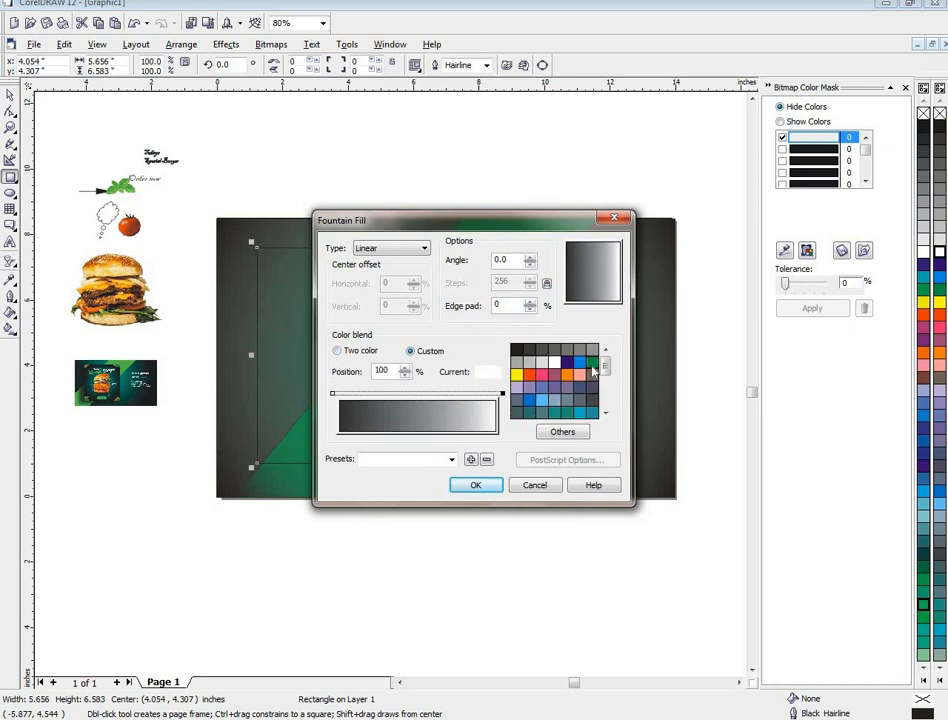
pyautogui.click(592, 362)
pyautogui.click(567, 416)
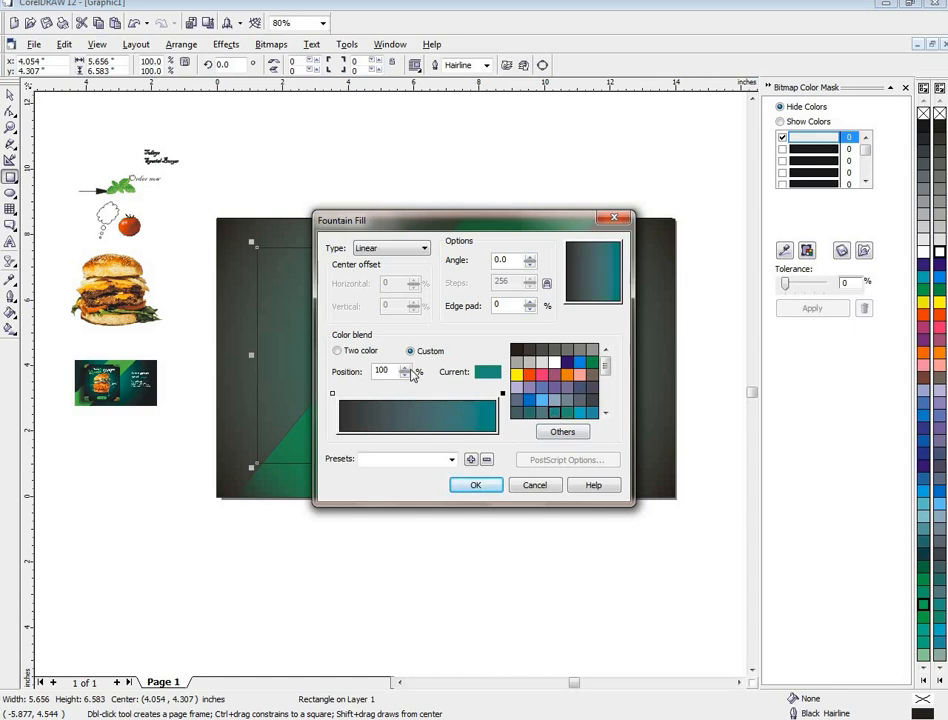
pyautogui.click(396, 252)
pyautogui.click(382, 267)
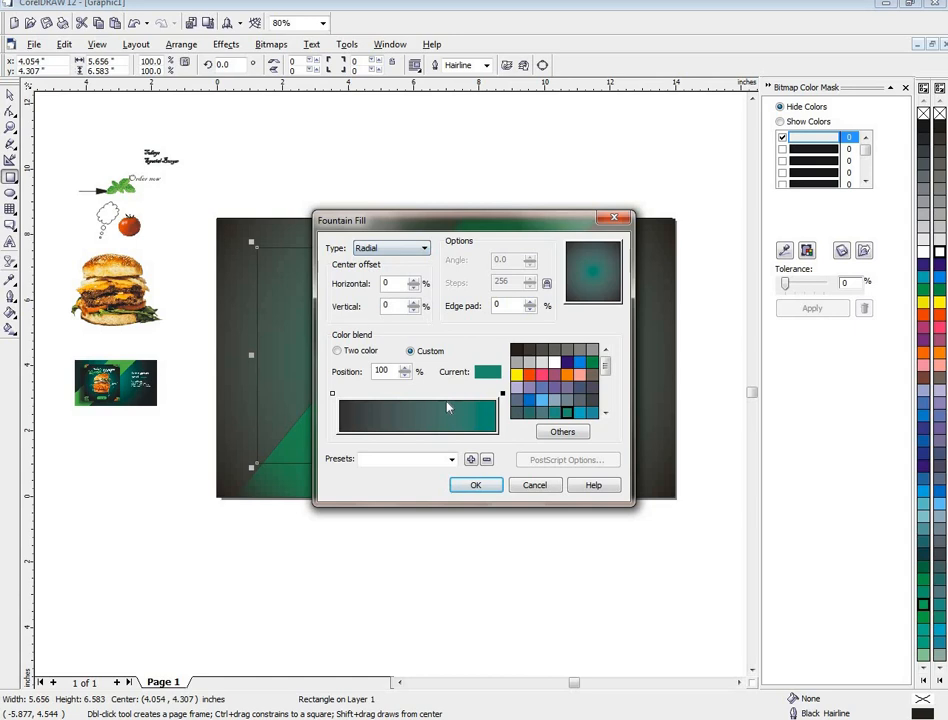
pyautogui.click(475, 487)
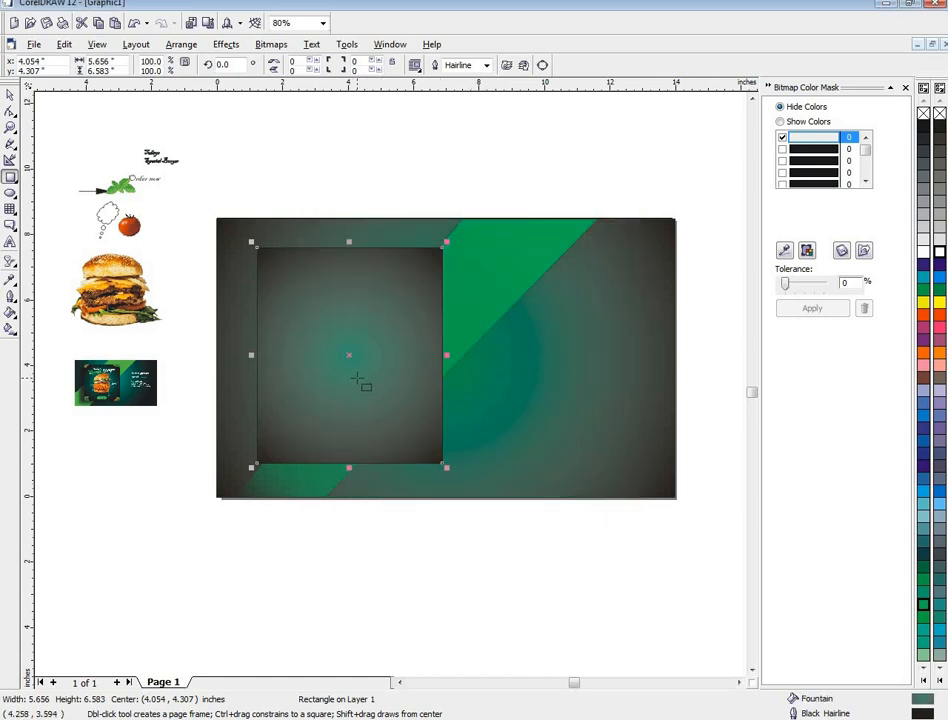
# - Move the burger image onto the inner rectangle and bring it to the front
pyautogui.scroll(2, 357, 378)
pyautogui.scroll(-2, 345, 374)
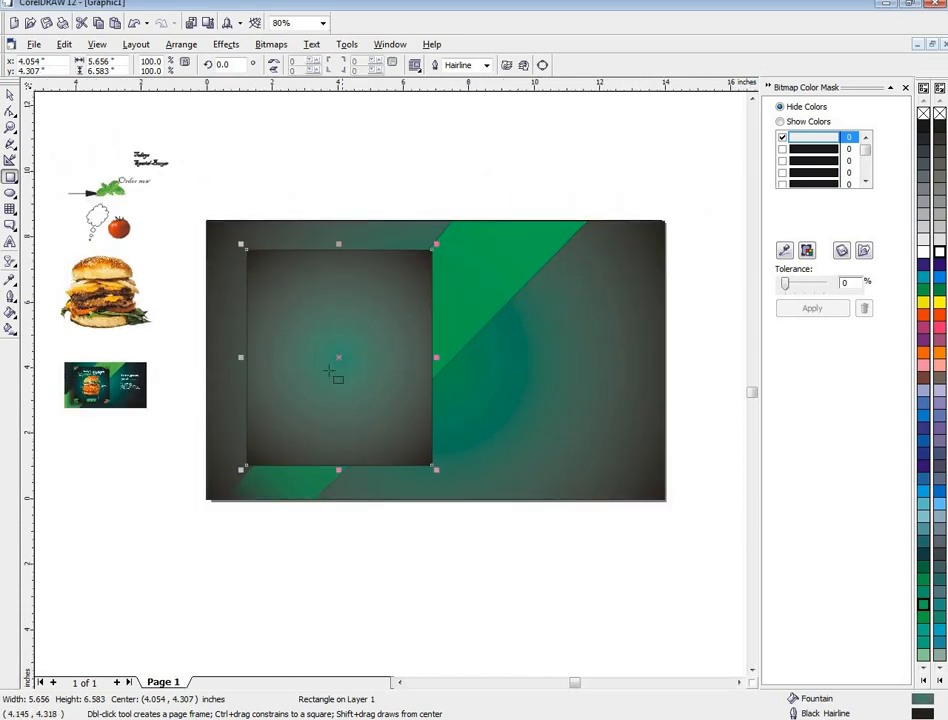
pyautogui.click(11, 96)
pyautogui.moveTo(105, 300); pyautogui.dragTo(329, 356)
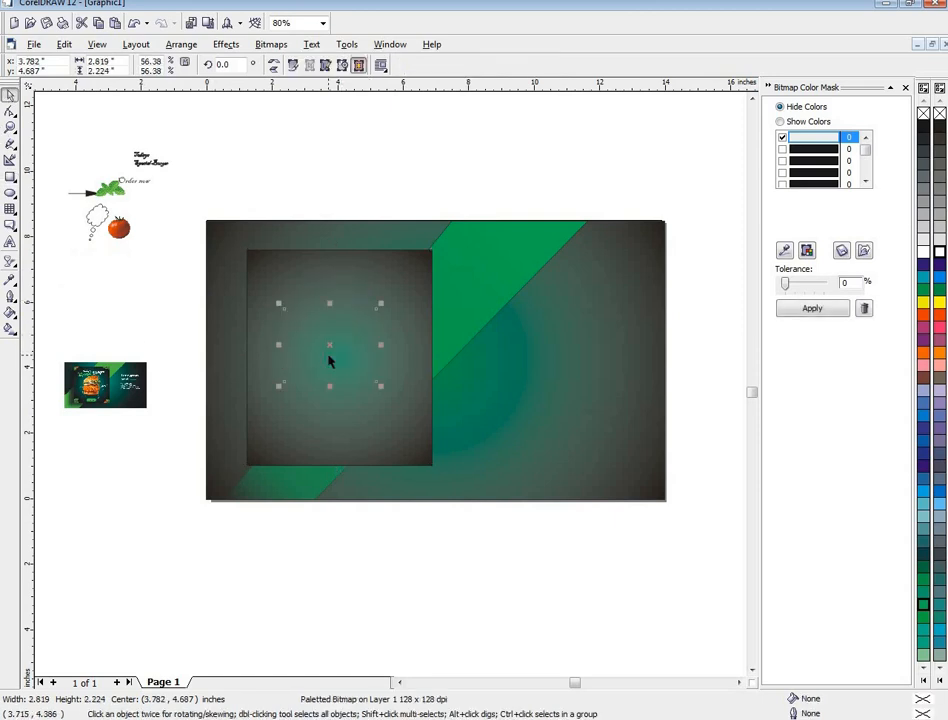
pyautogui.rightClick(330, 347)
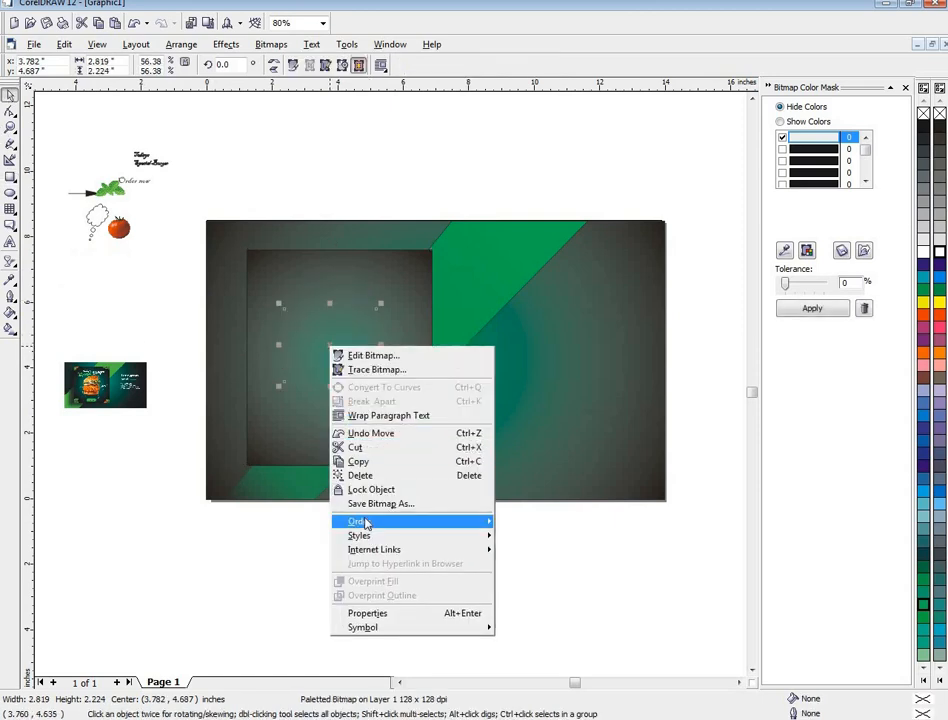
pyautogui.moveTo(376, 521)
pyautogui.click(525, 524)
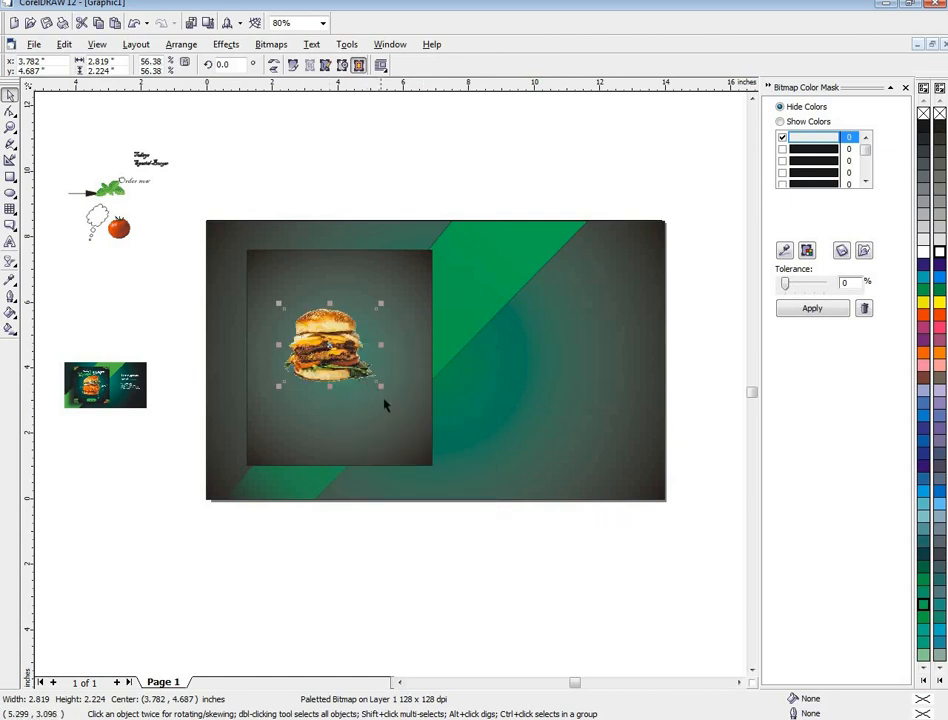
# - Enlarge the burger image to about 82.4% and apply a Bitmap Color Mask tolerance of 6% to it
pyautogui.moveTo(381, 386); pyautogui.dragTo(362, 383)
pyautogui.click(367, 512)
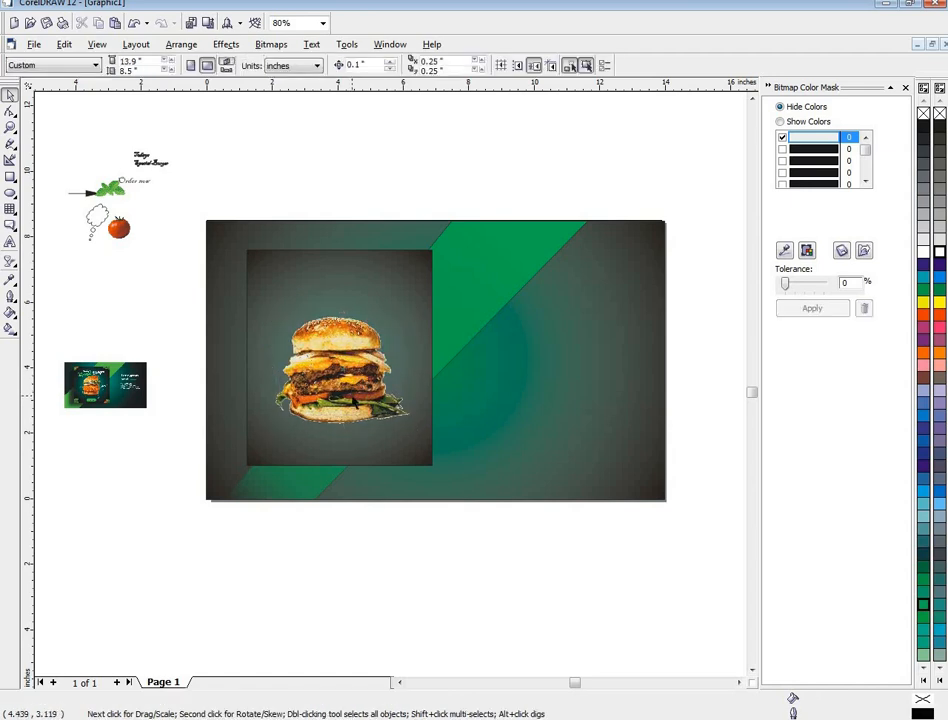
pyautogui.click(354, 400)
pyautogui.moveTo(787, 285); pyautogui.dragTo(787, 295)
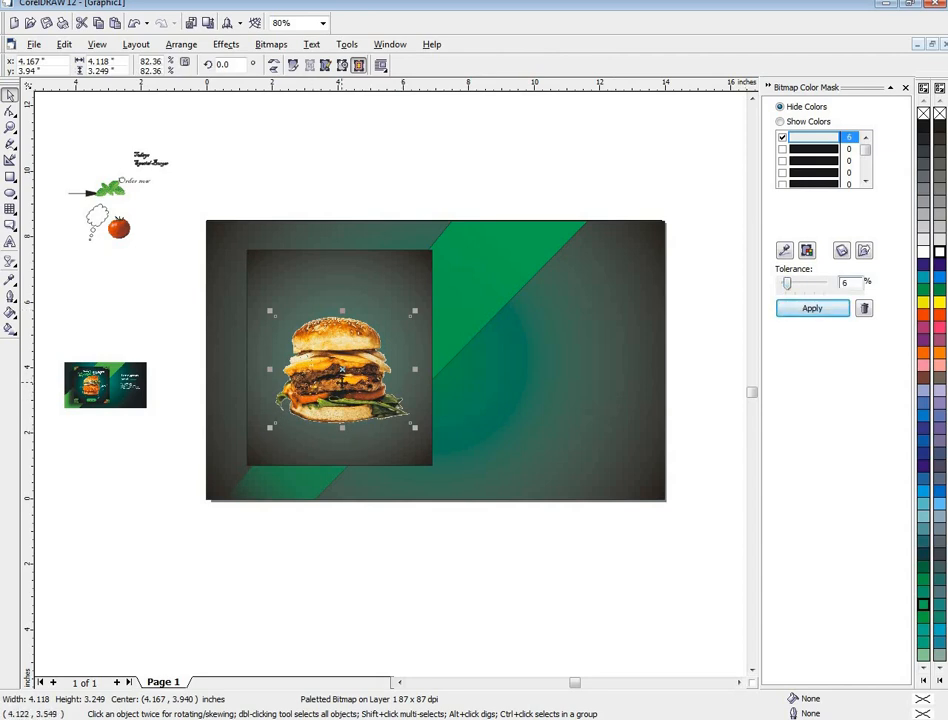
# - Move the burger off the banner to the area left of the page, centring it at about -2.24, 6.2 inches
pyautogui.moveTo(345, 406); pyautogui.dragTo(354, 444)
pyautogui.moveTo(354, 443); pyautogui.dragTo(343, 397)
pyautogui.click(342, 399)
pyautogui.click(343, 402)
pyautogui.moveTo(414, 304); pyautogui.dragTo(413, 305)
pyautogui.moveTo(356, 359); pyautogui.dragTo(149, 293)
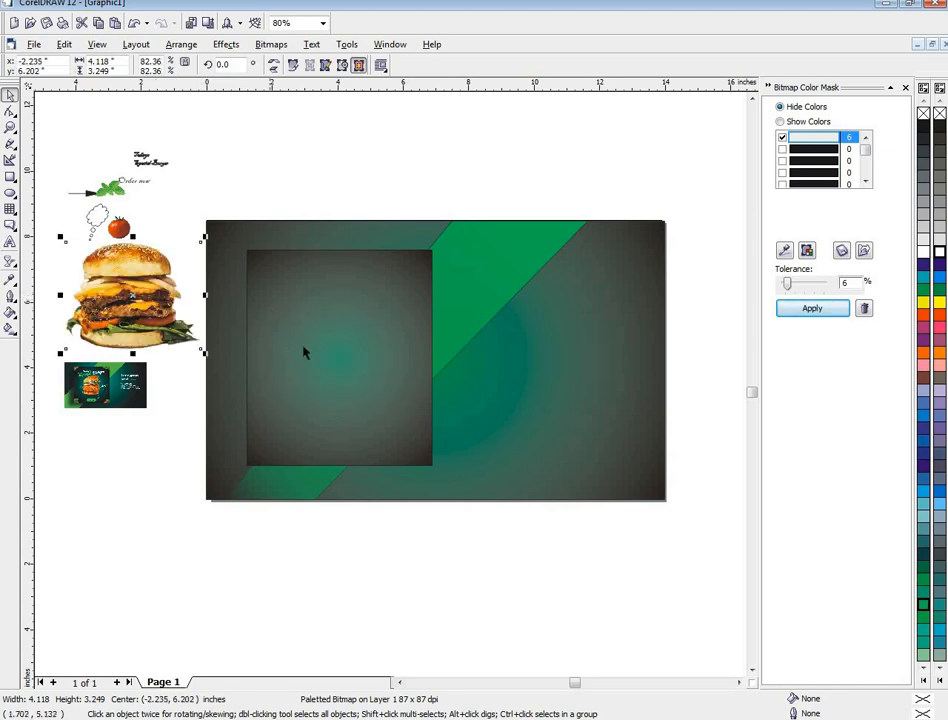
# - Change the centre colour of the inner rectangle's radial fountain fill to green
pyautogui.click(305, 352)
pyautogui.click(10, 313)
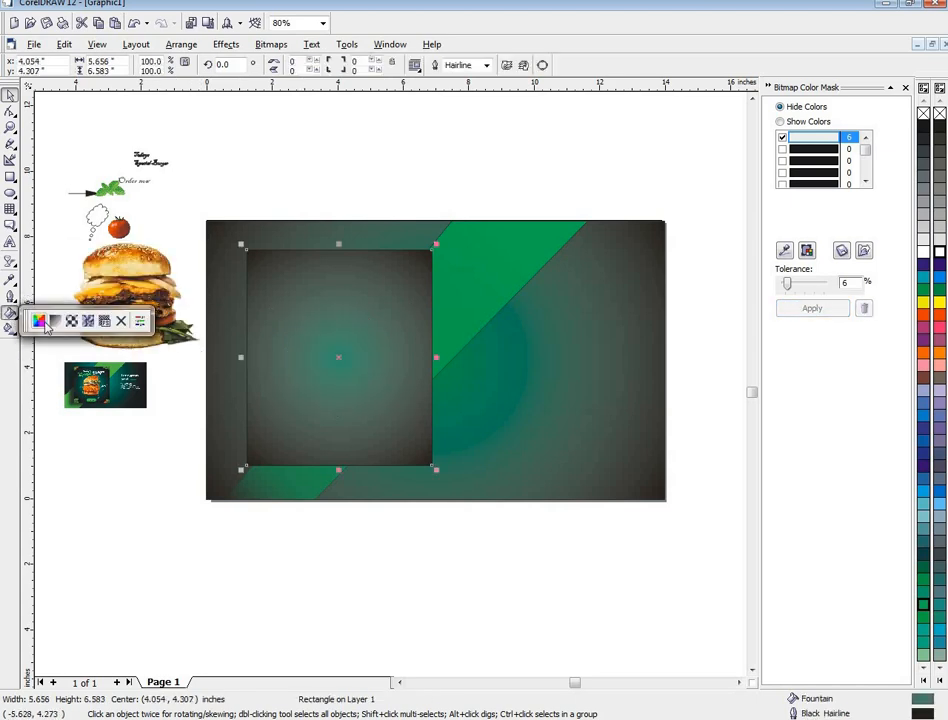
pyautogui.click(54, 321)
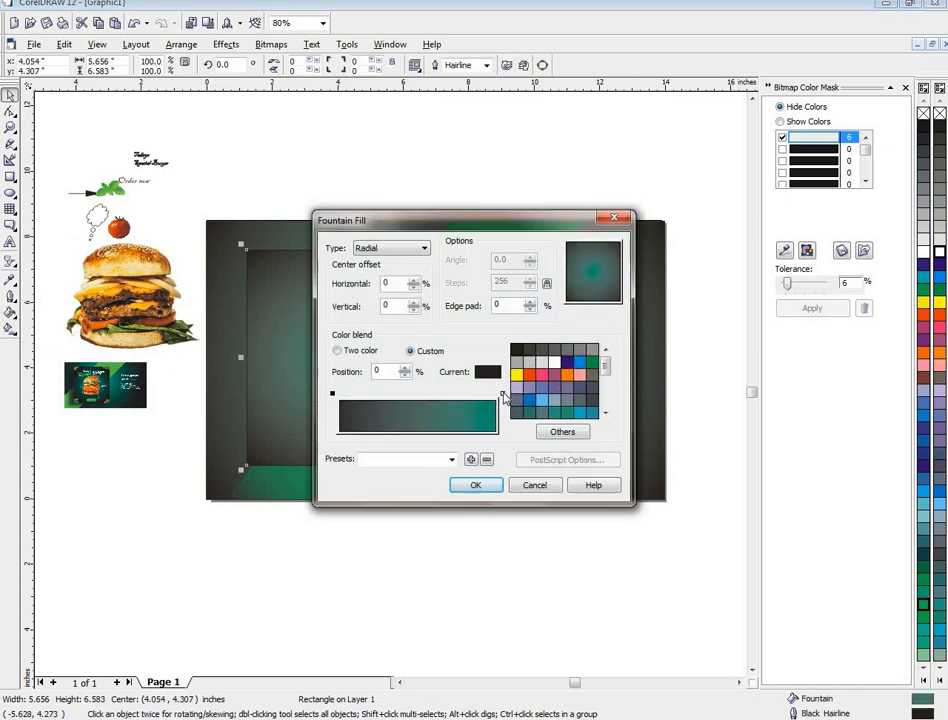
pyautogui.click(503, 396)
pyautogui.click(595, 366)
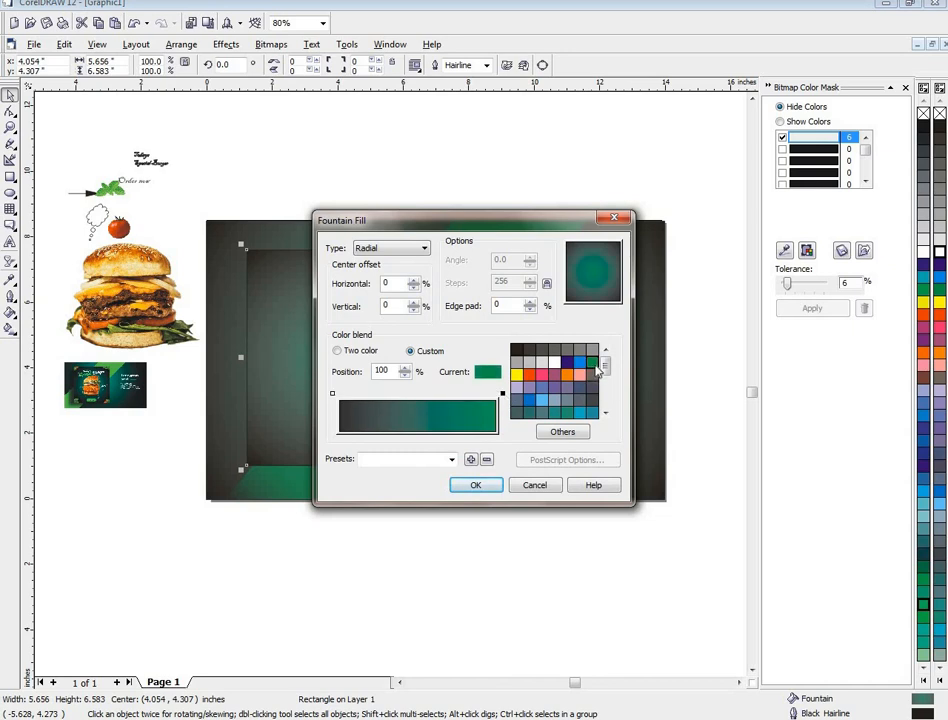
pyautogui.click(385, 248)
pyautogui.click(375, 263)
pyautogui.click(460, 485)
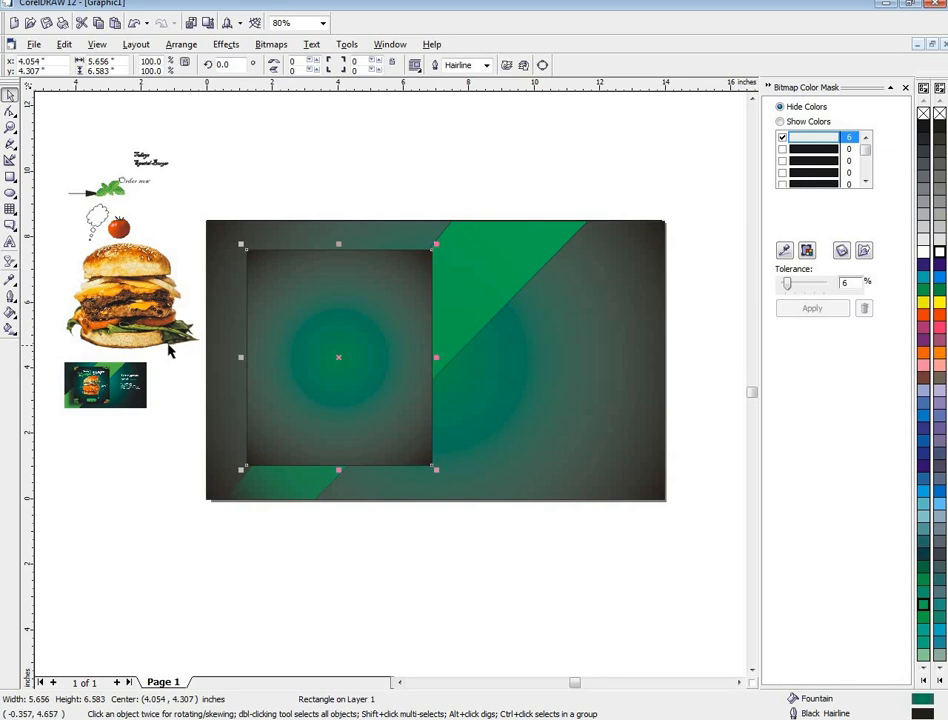
# - Place the burger back on the inner rectangle and move the "Todays Special Burger" text above it
pyautogui.moveTo(138, 306); pyautogui.dragTo(343, 378)
pyautogui.moveTo(123, 129); pyautogui.dragTo(169, 178)
pyautogui.moveTo(345, 289); pyautogui.dragTo(362, 296)
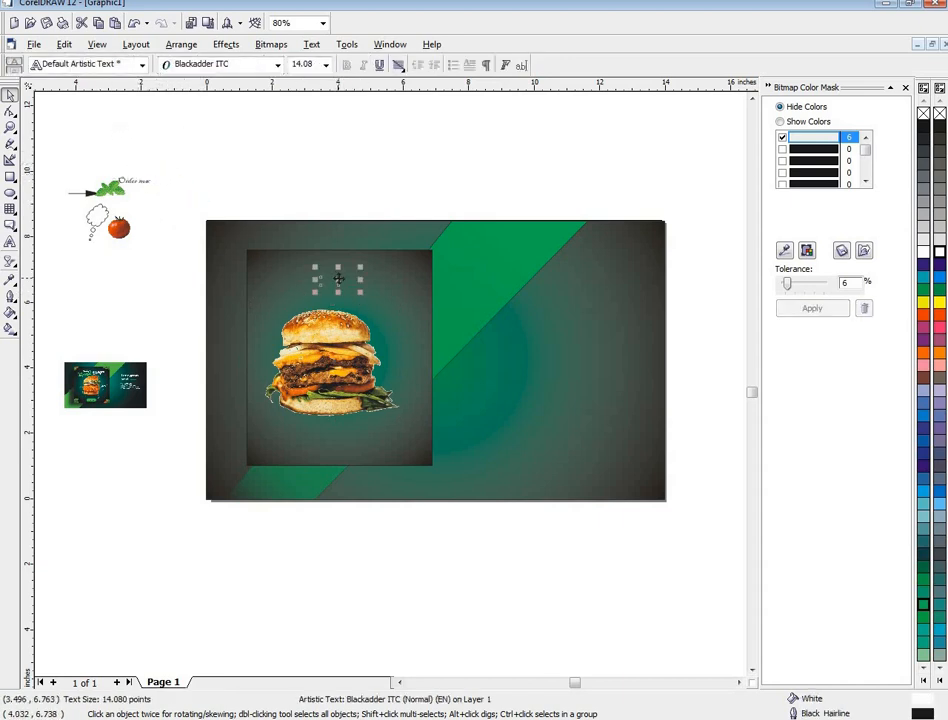
# - Bring the "Todays Special Burger" text to the front and enlarge it to about 29.4 points
pyautogui.rightClick(340, 293)
pyautogui.moveTo(385, 406)
pyautogui.click(562, 408)
pyautogui.moveTo(361, 294); pyautogui.dragTo(372, 314)
# - Break the heading text apart into its two lines and give both "Todays" and "Special Burger" a white outline
pyautogui.scroll(3, 340, 290)
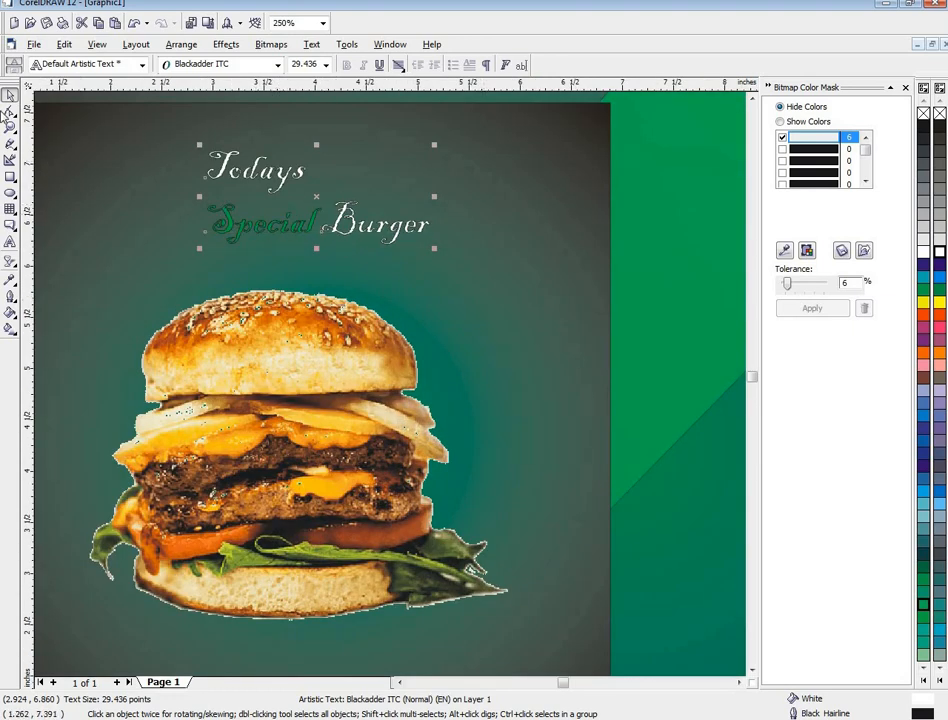
pyautogui.click(197, 46)
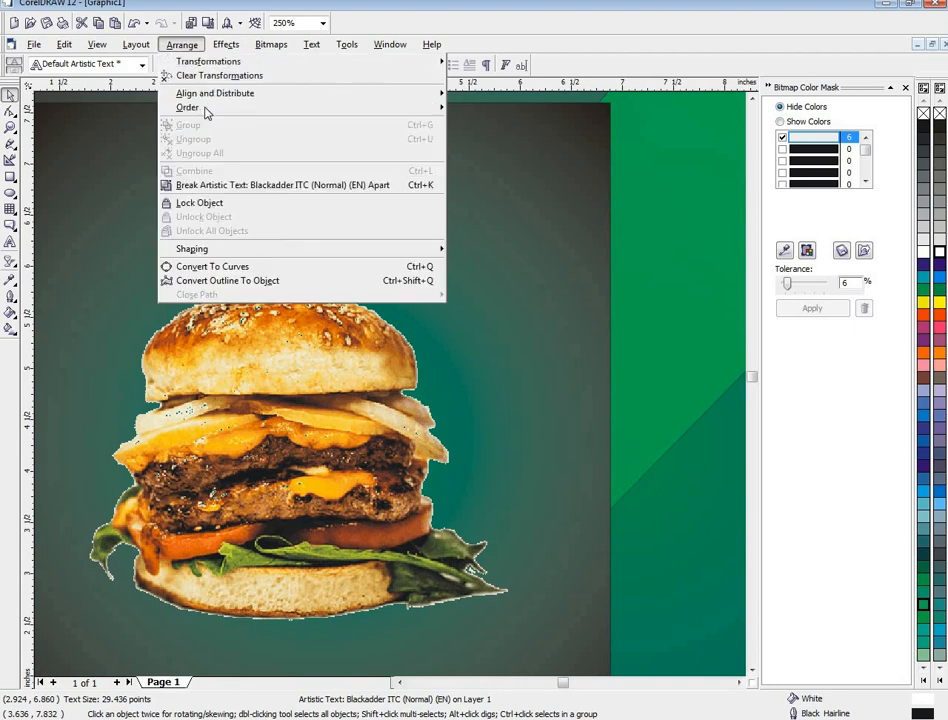
pyautogui.click(211, 185)
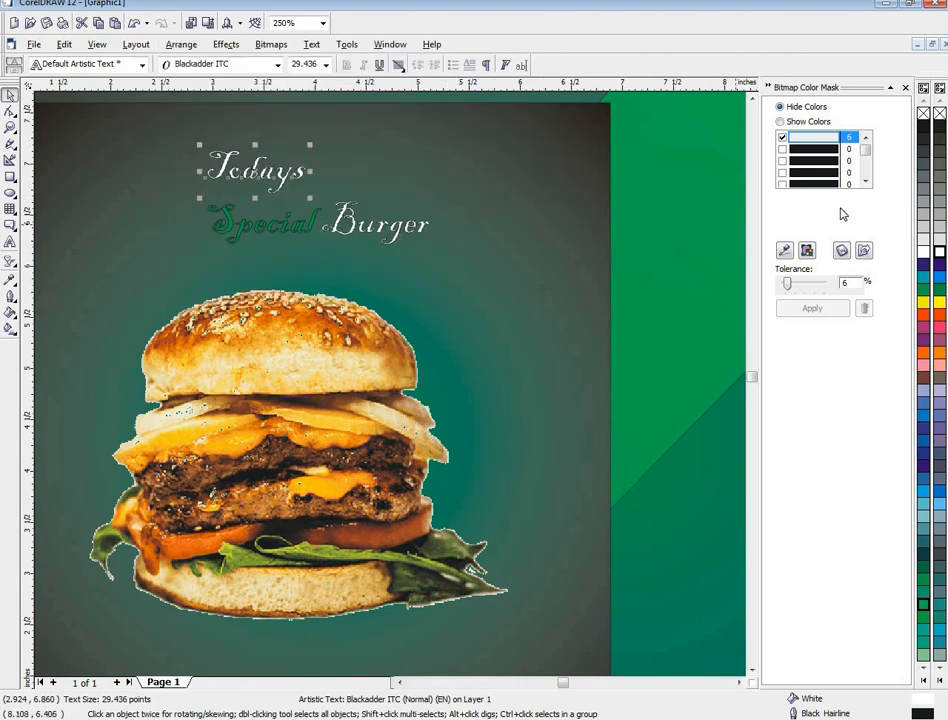
pyautogui.rightClick(925, 254)
pyautogui.click(394, 224)
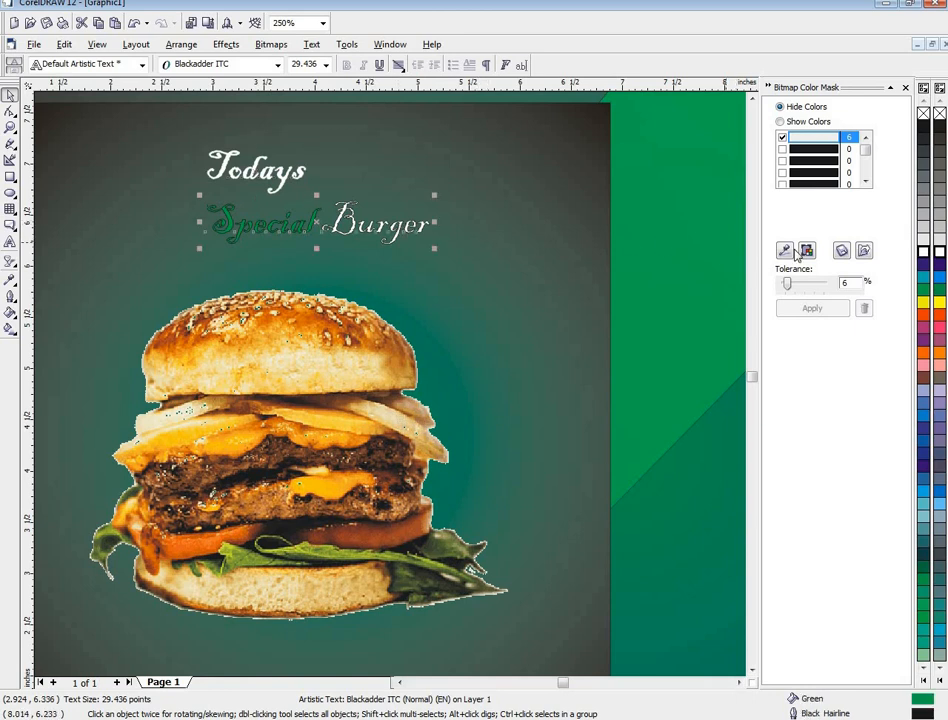
pyautogui.rightClick(925, 254)
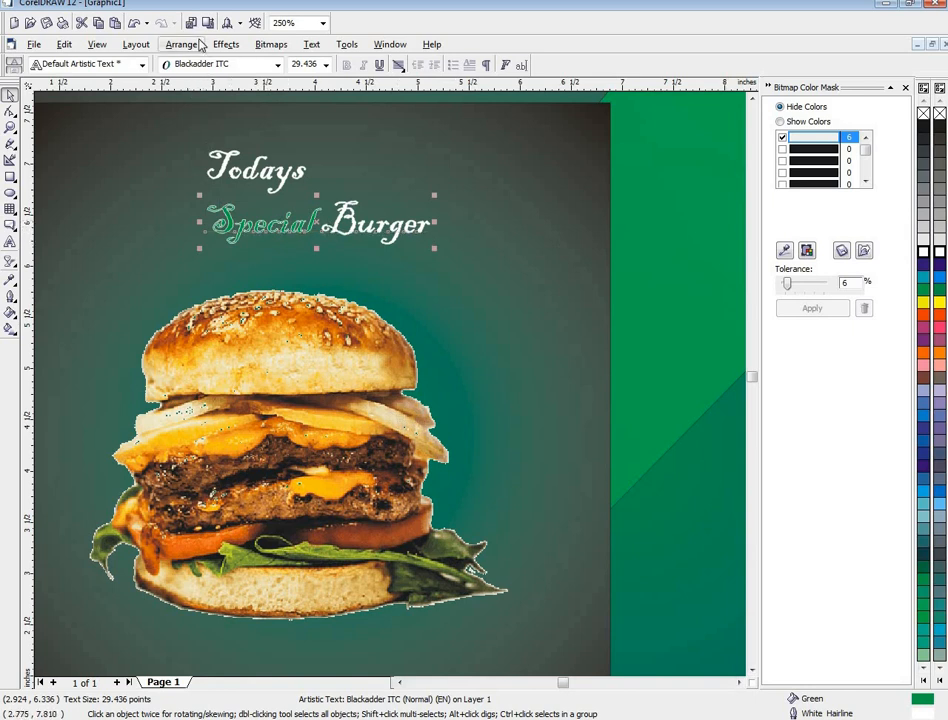
# - Break the "Special Burger" line apart into separate words and give "Special" a green outline
pyautogui.click(180, 44)
pyautogui.click(197, 185)
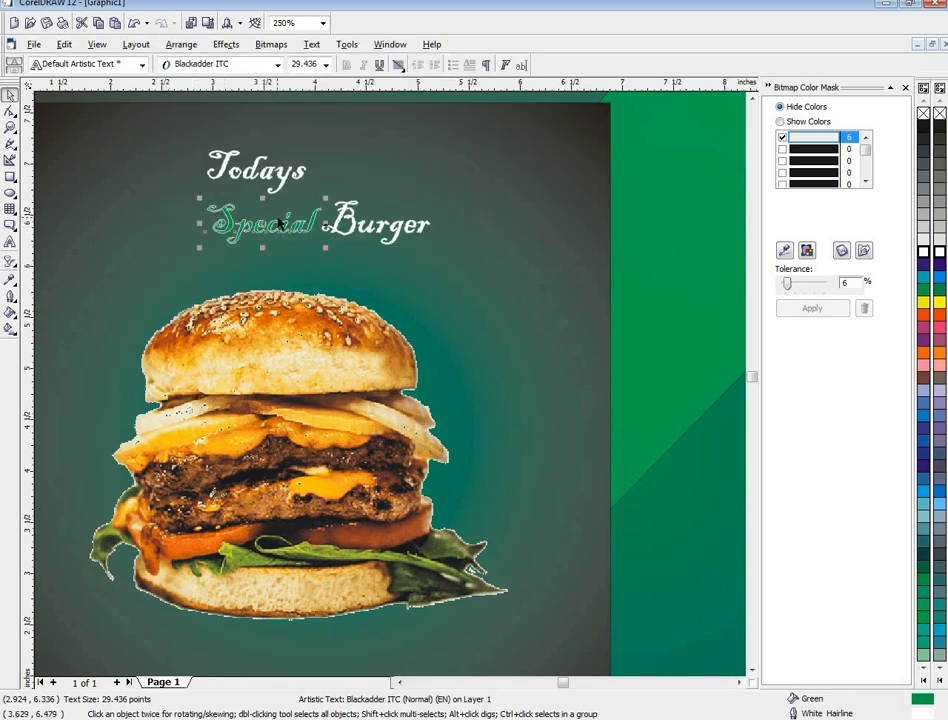
pyautogui.rightClick(924, 292)
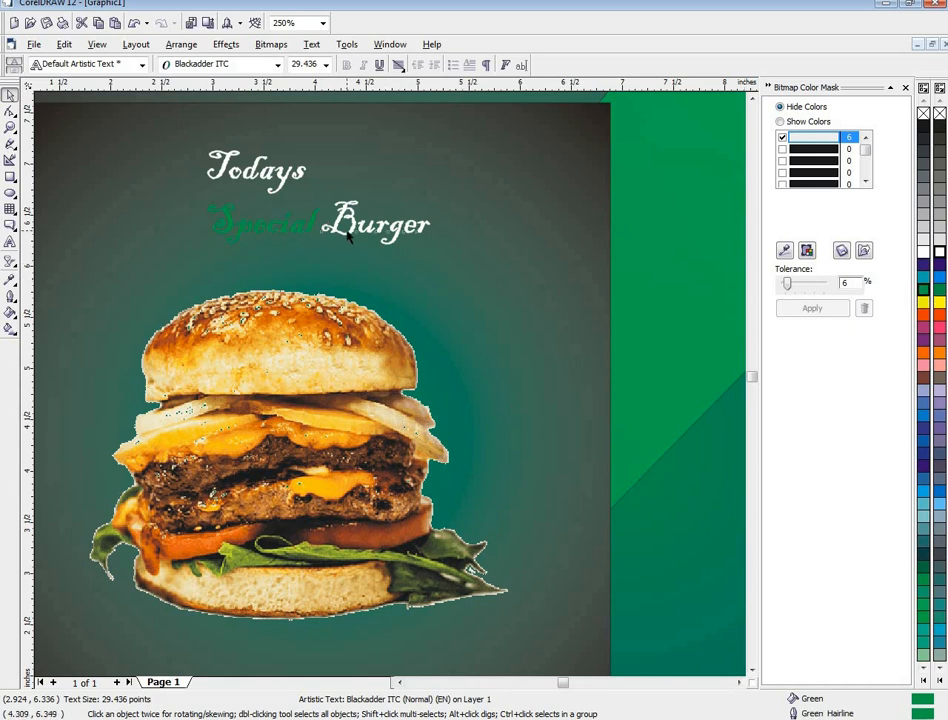
pyautogui.click(348, 230)
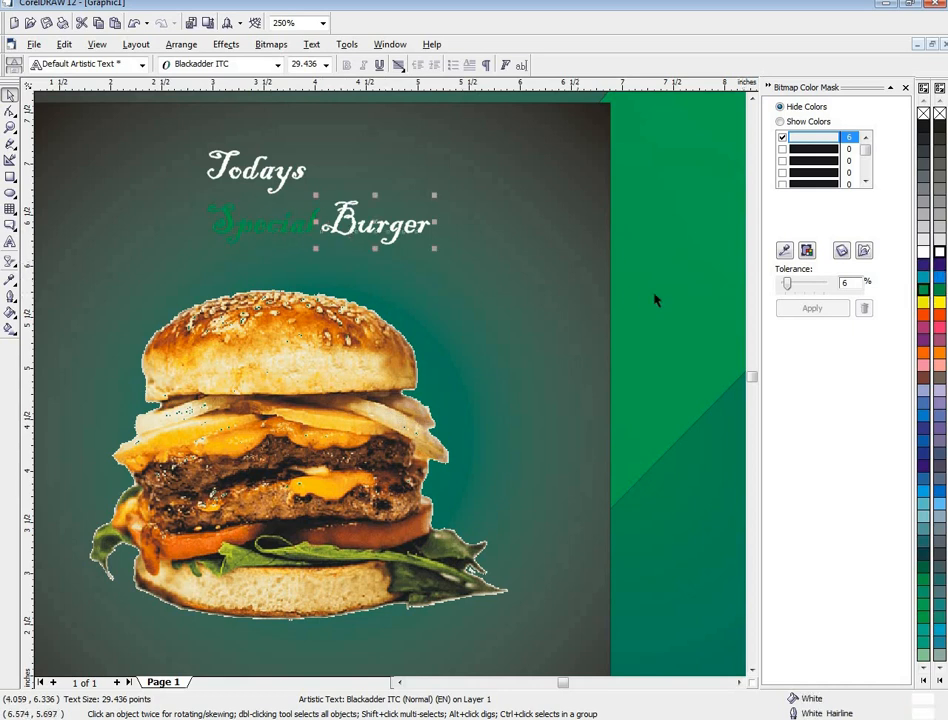
pyautogui.scroll(-1, 491, 302)
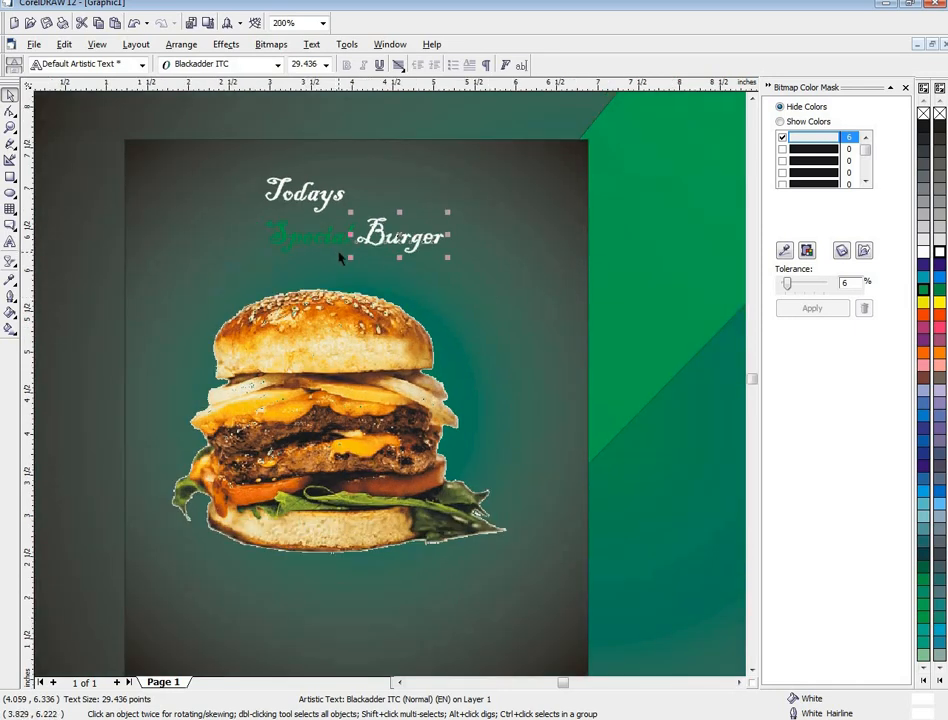
pyautogui.scroll(-3, 341, 254)
pyautogui.scroll(-1, 339, 255)
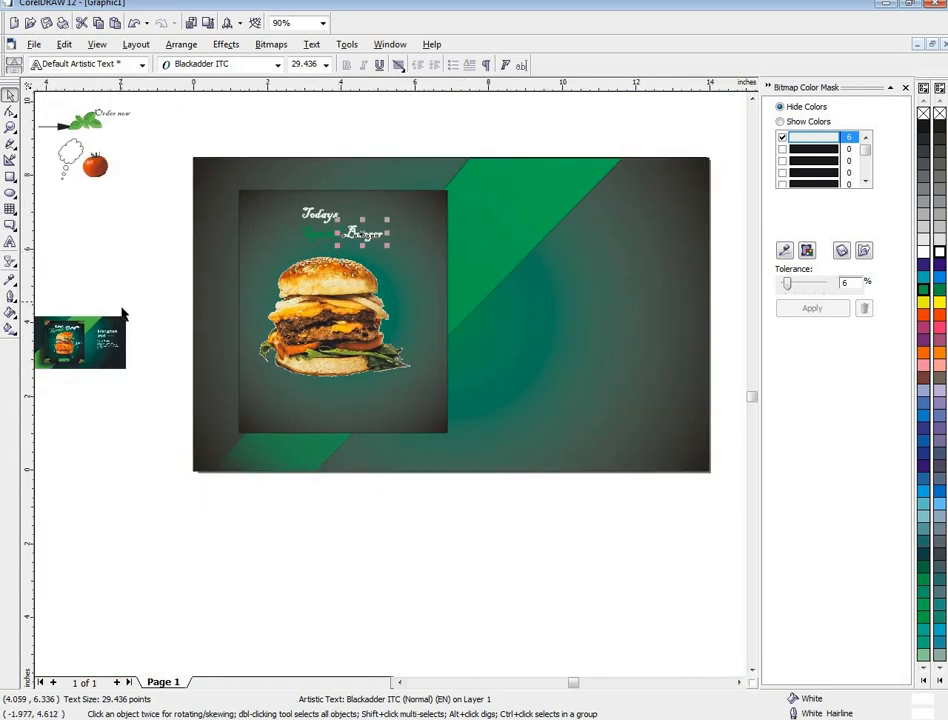
# - Examine the reference thumbnail up close and place it just outside the page, beside the banner
pyautogui.moveTo(120, 339); pyautogui.dragTo(268, 258)
pyautogui.scroll(1, 174, 296)
pyautogui.scroll(3, 174, 296)
pyautogui.moveTo(192, 264); pyautogui.dragTo(119, 309)
pyautogui.scroll(-4, 252, 315)
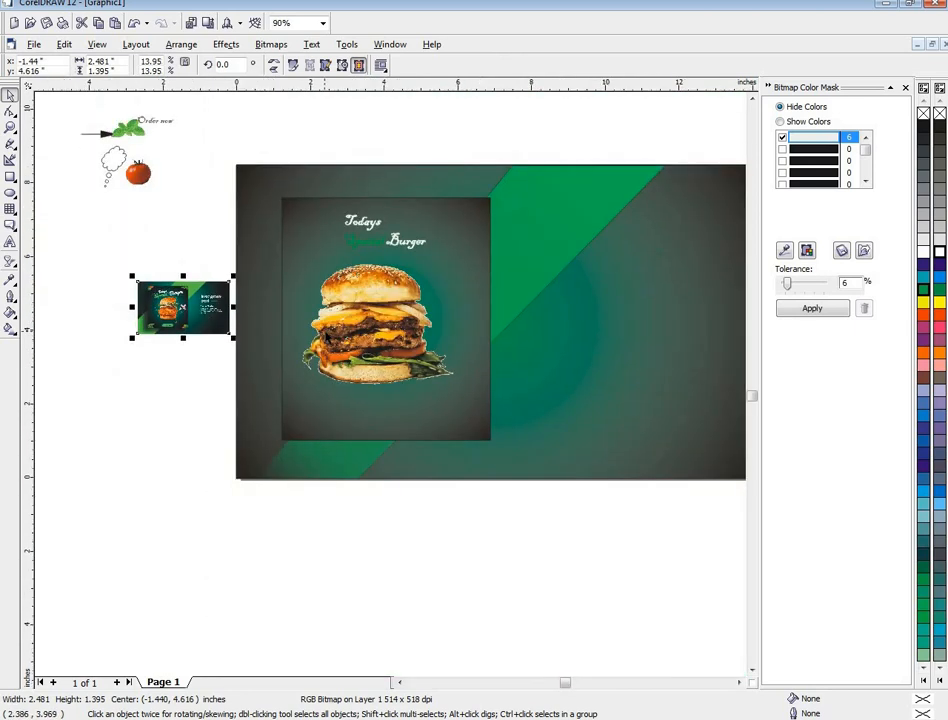
# - Shrink the burger image on the inner panel to about 2.63 in wide and 2.74 in high
pyautogui.scroll(2, 324, 331)
pyautogui.click(417, 333)
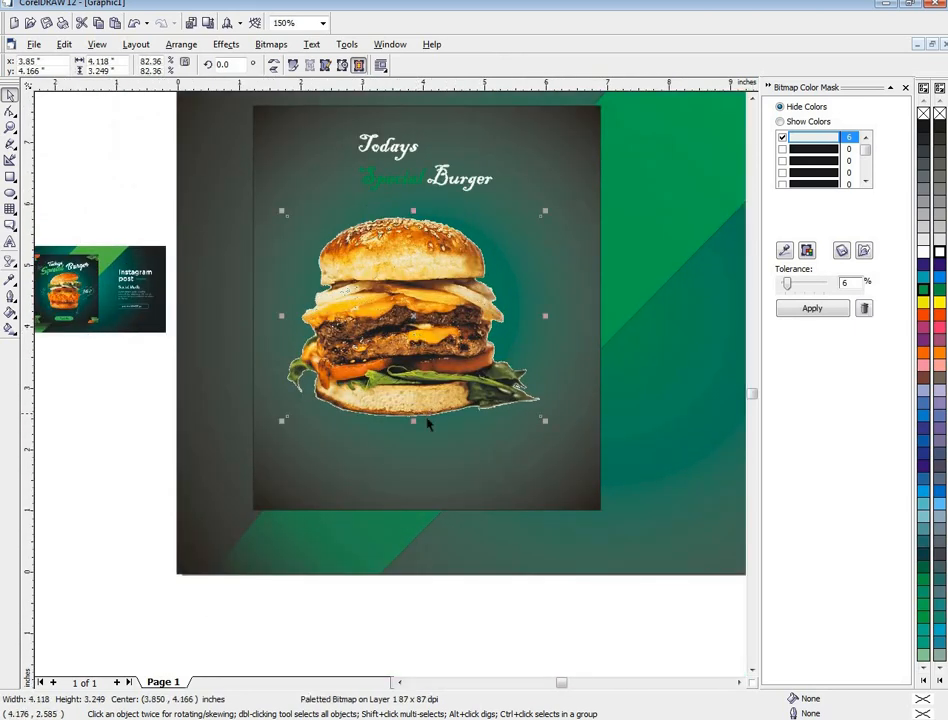
pyautogui.moveTo(413, 421); pyautogui.dragTo(414, 388)
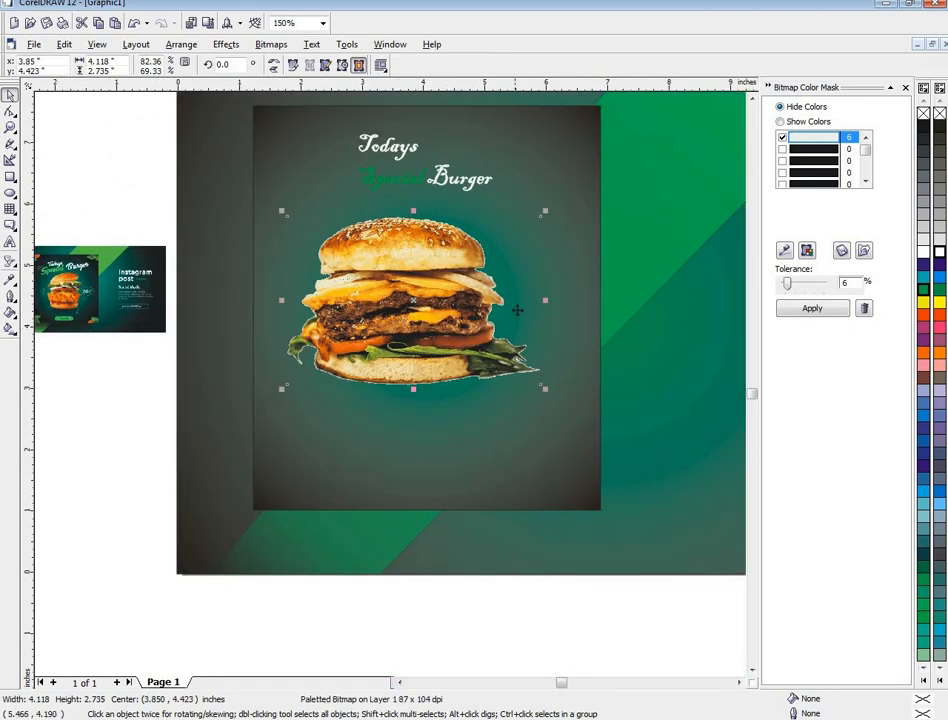
pyautogui.moveTo(545, 299); pyautogui.dragTo(499, 299)
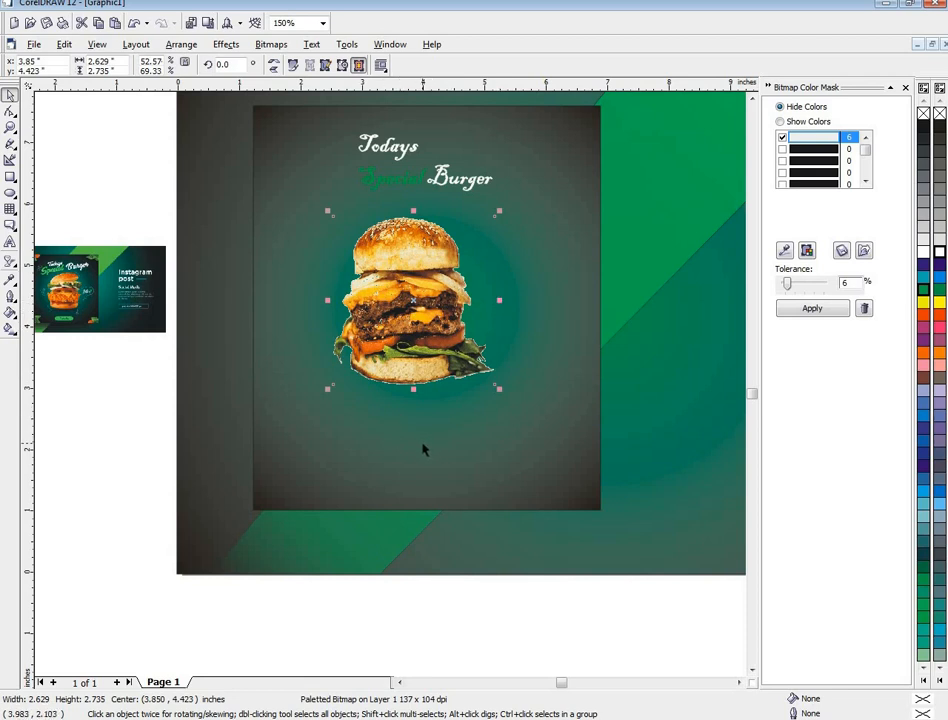
pyautogui.scroll(-2, 407, 440)
pyautogui.scroll(2, 404, 440)
pyautogui.scroll(-2, 404, 438)
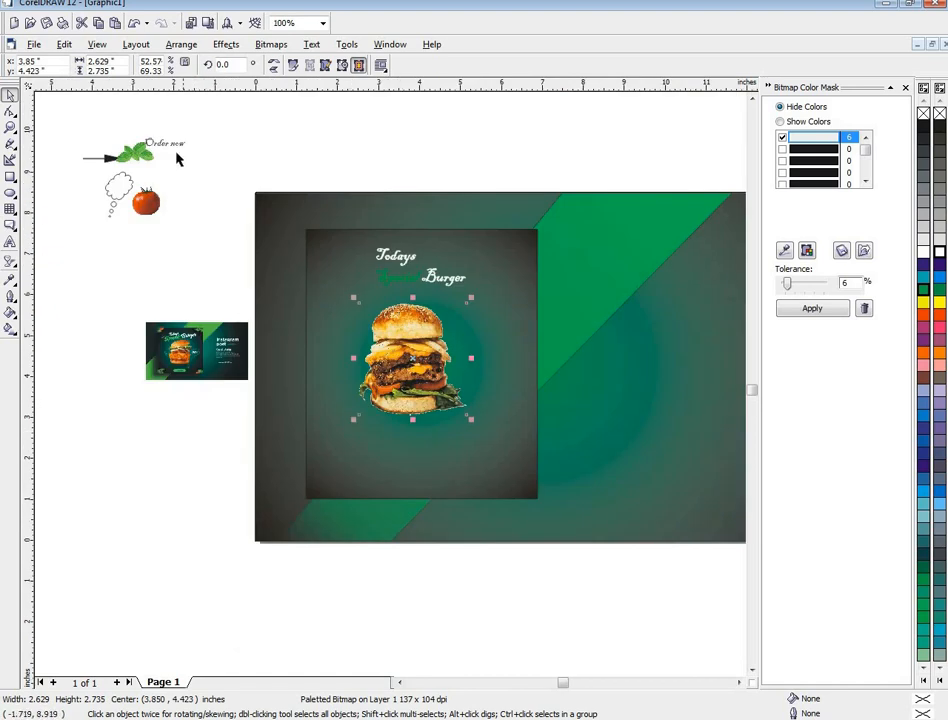
# - Place the "Order now" text in front of the inner panel below the burger, with a white fill
pyautogui.press('Tab')
pyautogui.moveTo(371, 459); pyautogui.dragTo(204, 461)
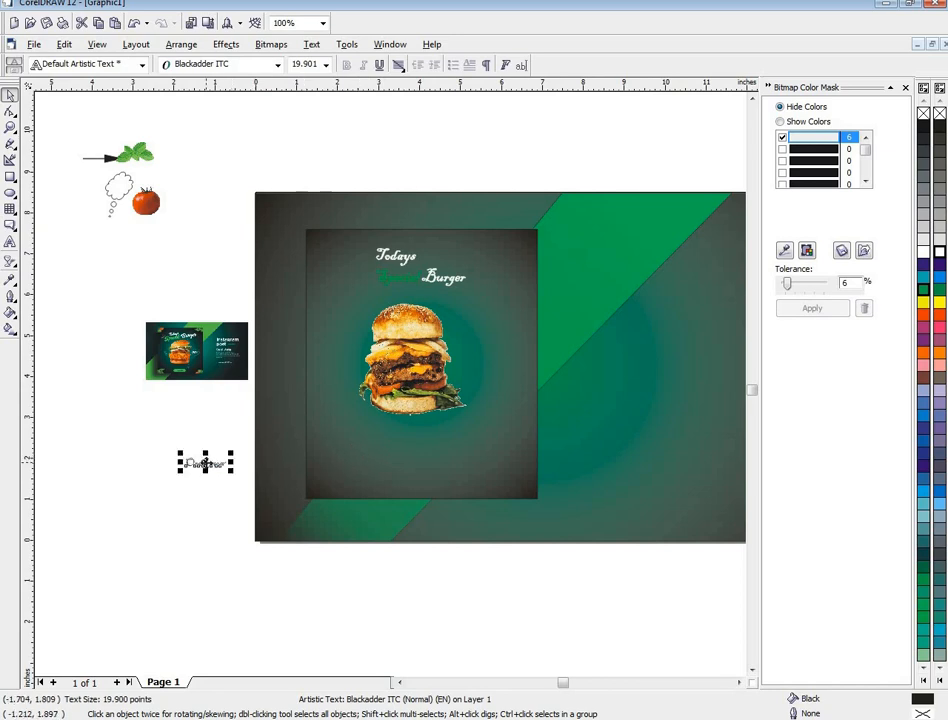
pyautogui.rightClick(207, 463)
pyautogui.moveTo(235, 591)
pyautogui.click(425, 591)
pyautogui.moveTo(205, 462); pyautogui.dragTo(417, 441)
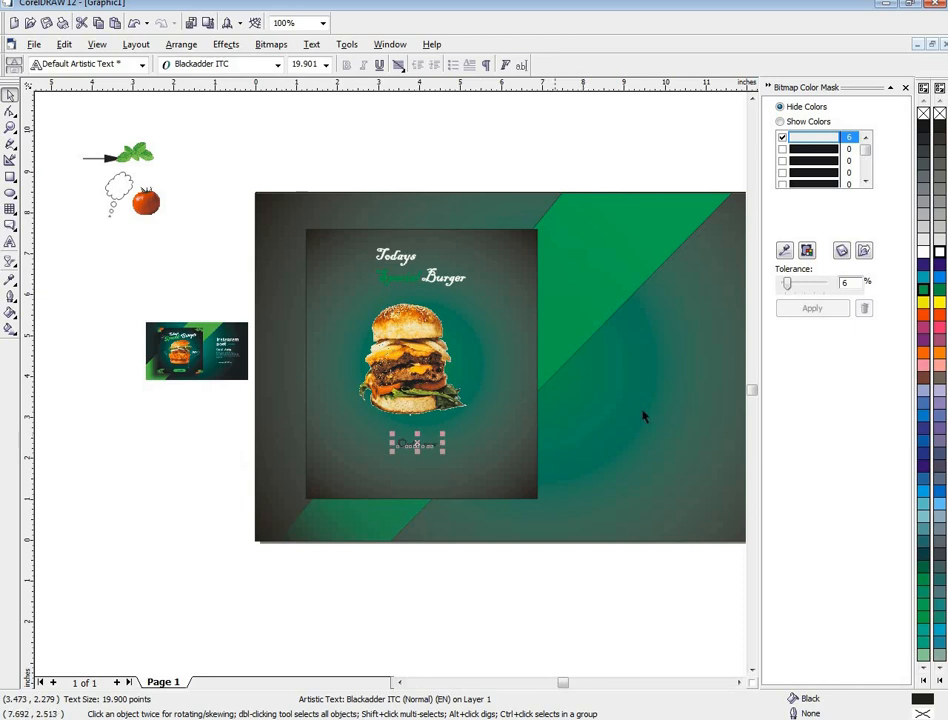
pyautogui.click(929, 253)
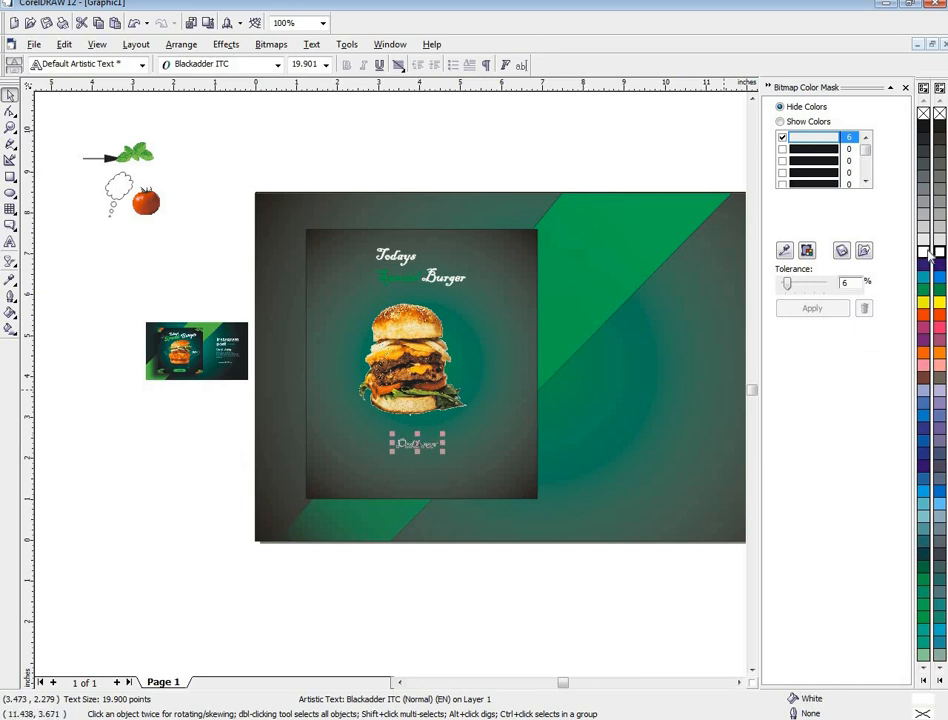
pyautogui.scroll(2, 474, 519)
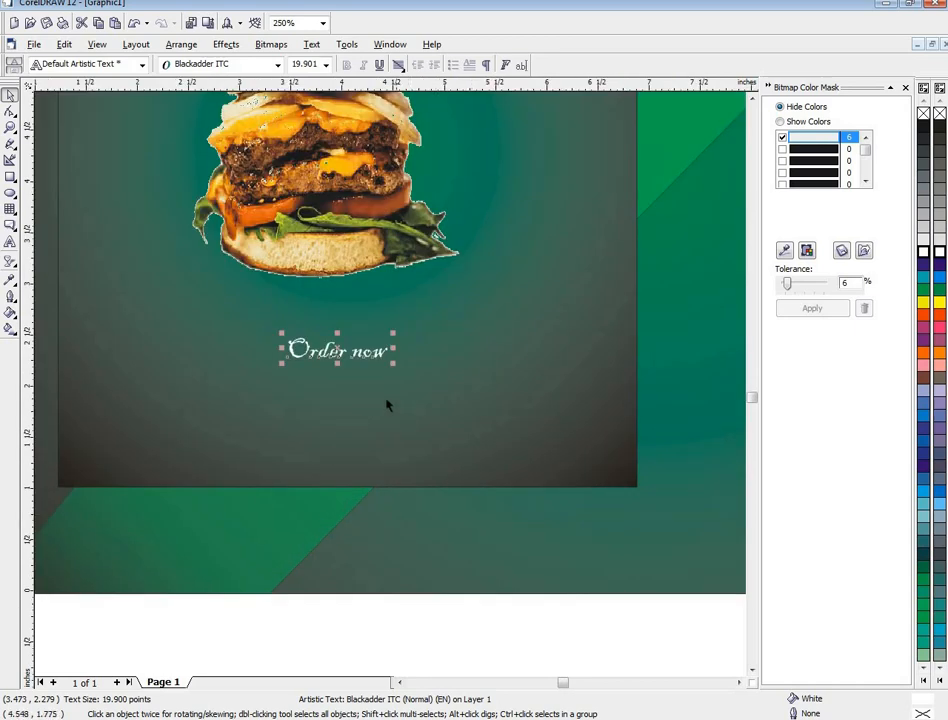
# - Draw a rectangle about 1.91 by 0.74 in below the page and round all its corners to 59
pyautogui.scroll(-4, 52, 265)
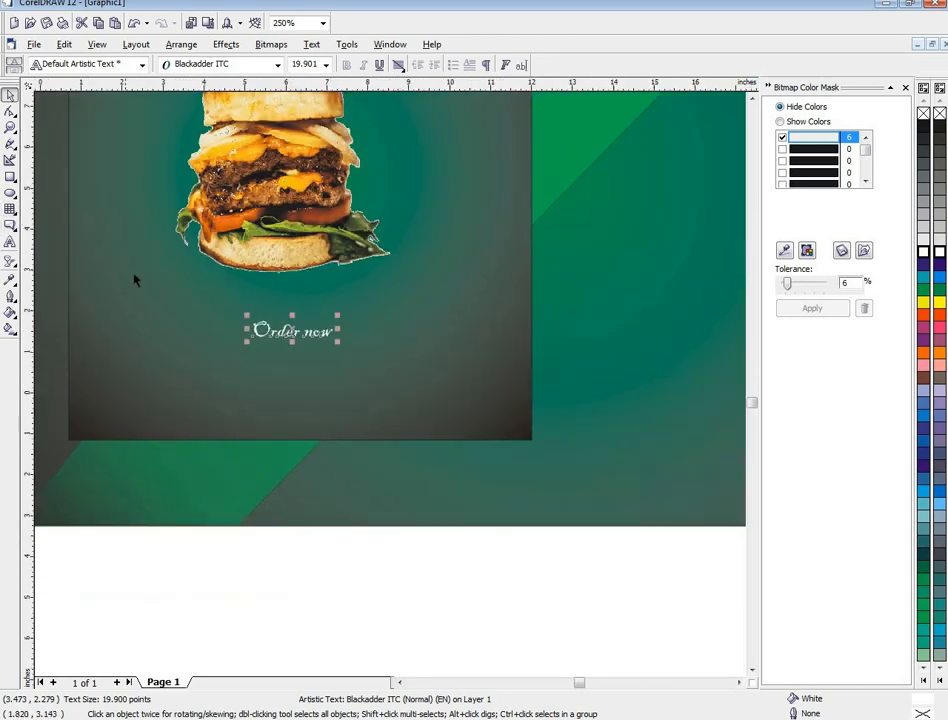
pyautogui.scroll(-2, 193, 318)
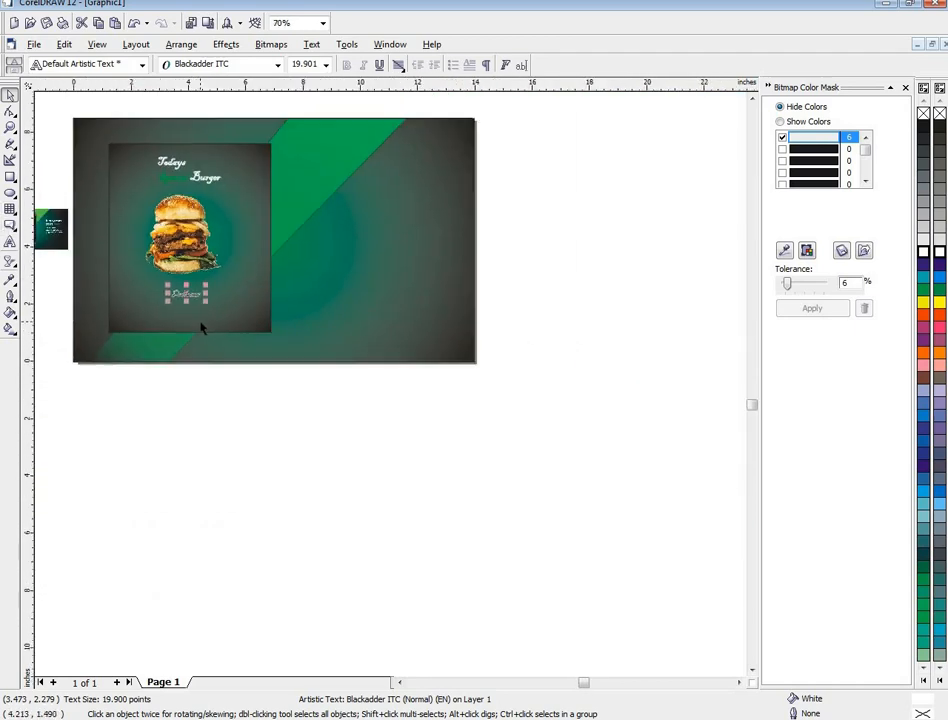
pyautogui.hscroll(-2, 430, 679)
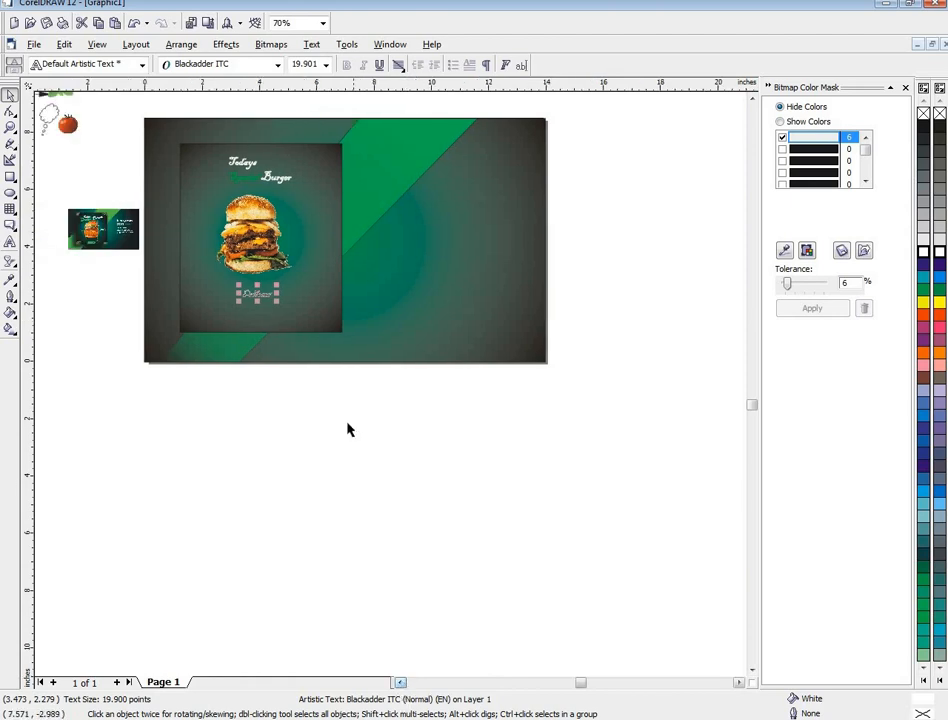
pyautogui.scroll(2, 320, 376)
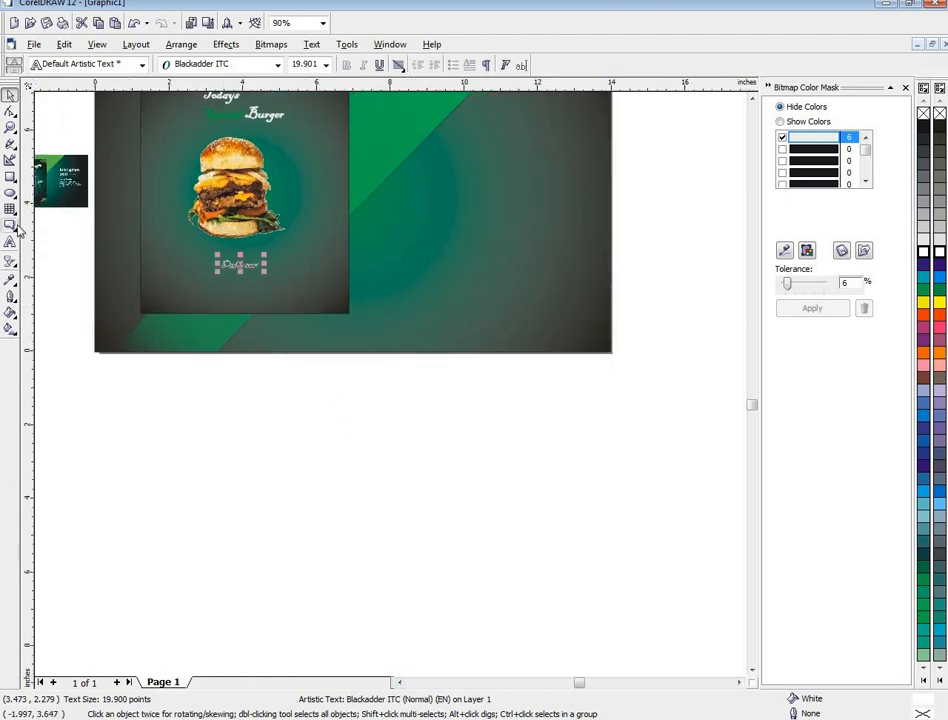
pyautogui.click(40, 156)
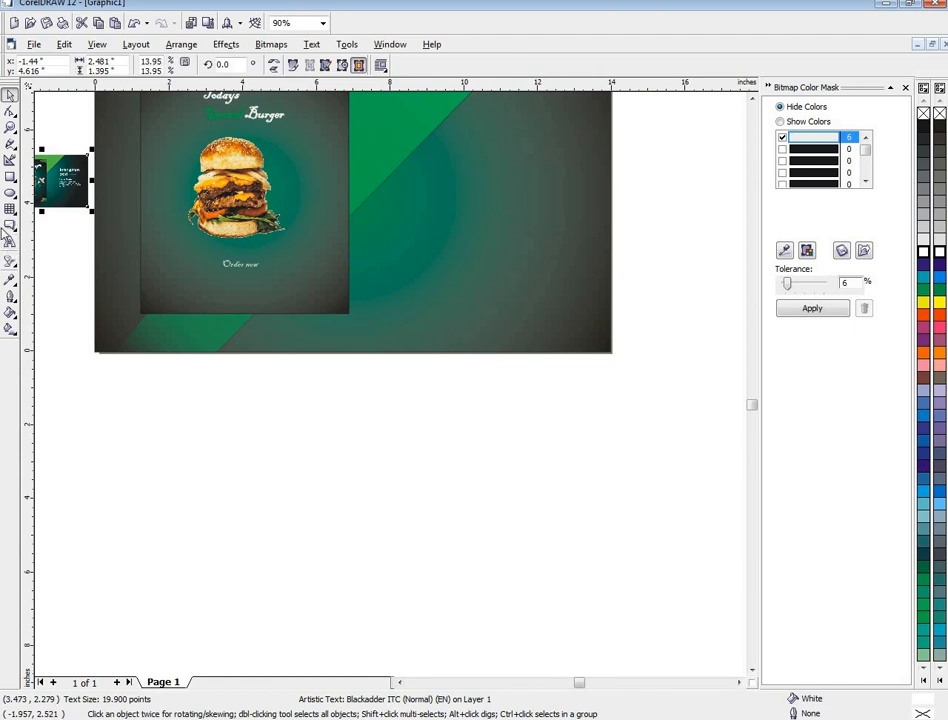
pyautogui.click(10, 176)
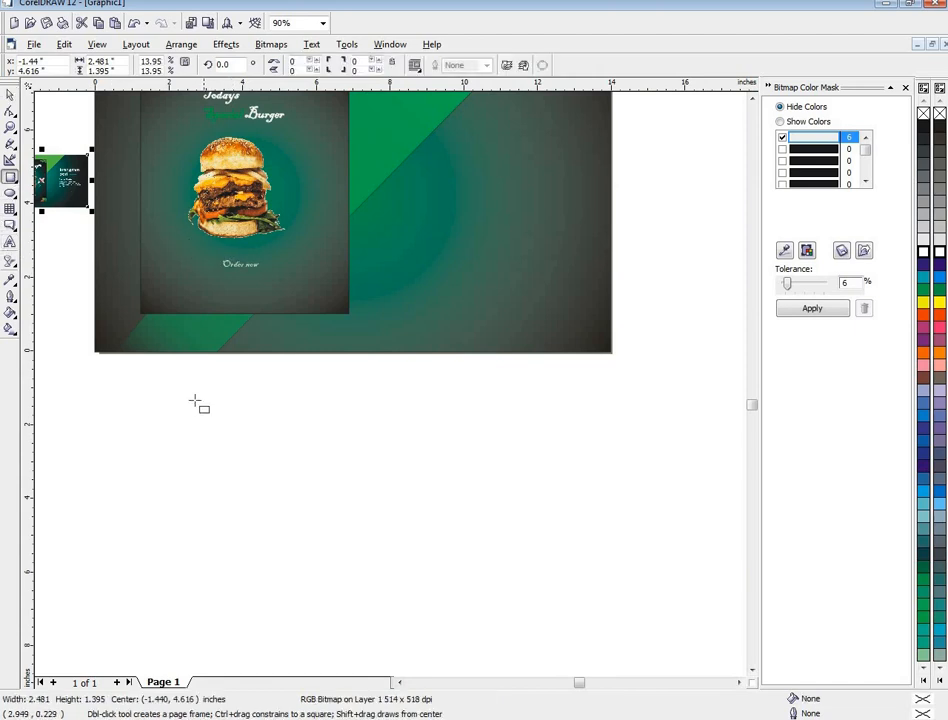
pyautogui.moveTo(190, 430); pyautogui.dragTo(262, 458)
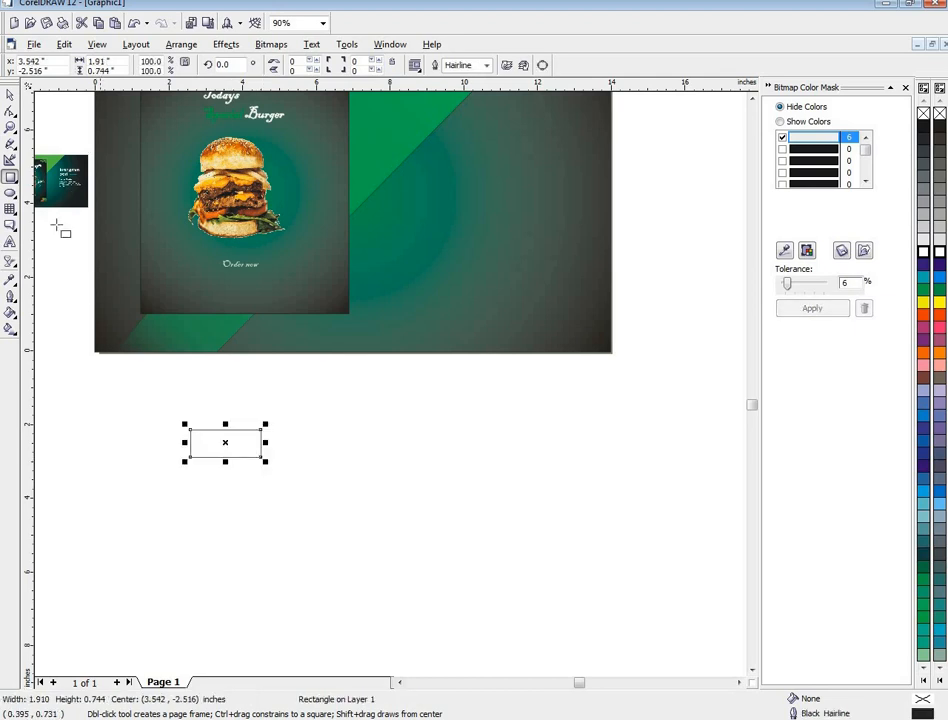
pyautogui.click(10, 110)
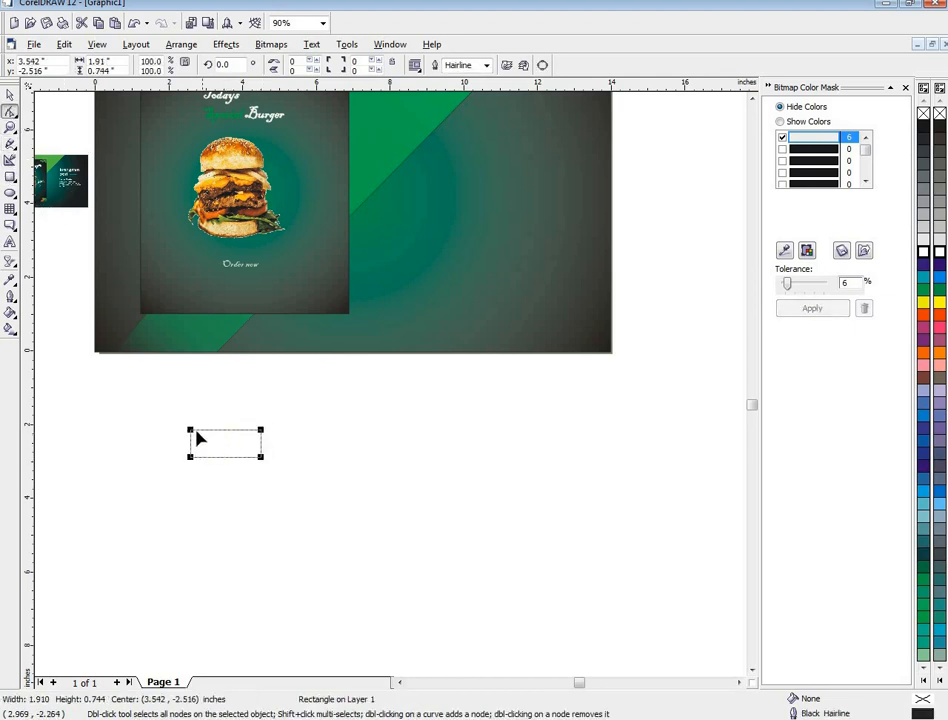
pyautogui.moveTo(191, 431); pyautogui.dragTo(199, 431)
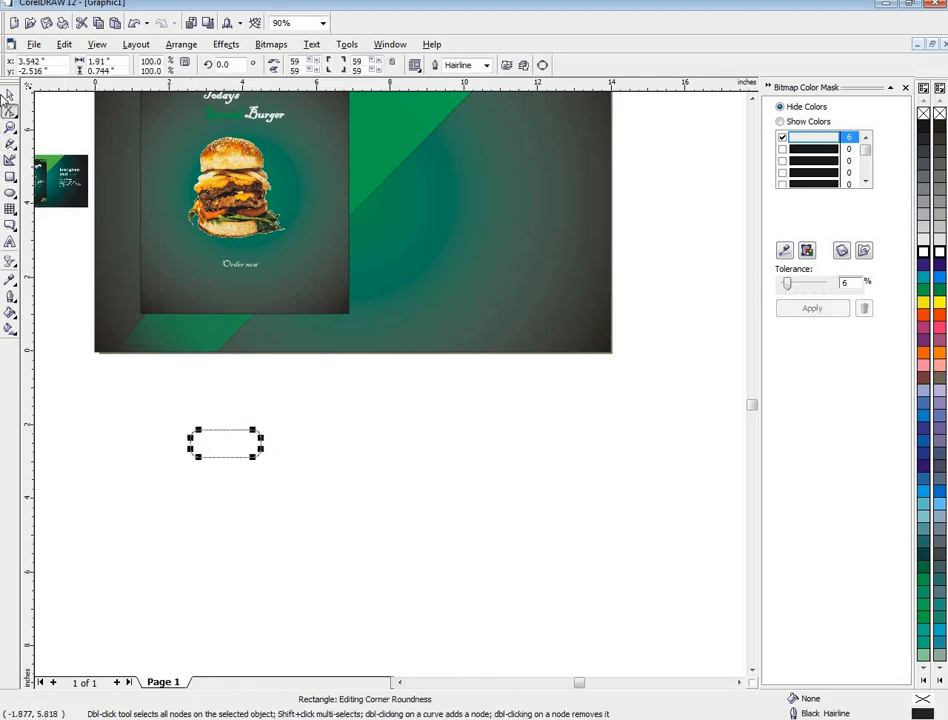
pyautogui.click(9, 94)
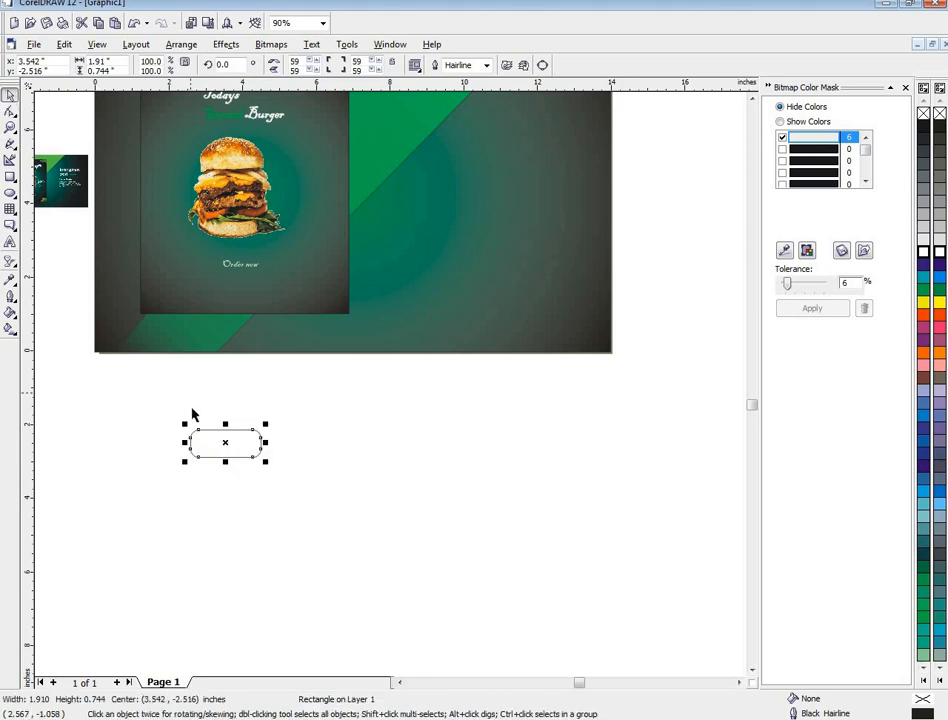
# - Fill the rounded rectangle green and place it in front of the inner panel, just below the "Order now" text
pyautogui.click(924, 289)
pyautogui.moveTo(218, 441); pyautogui.dragTo(240, 286)
pyautogui.rightClick(240, 288)
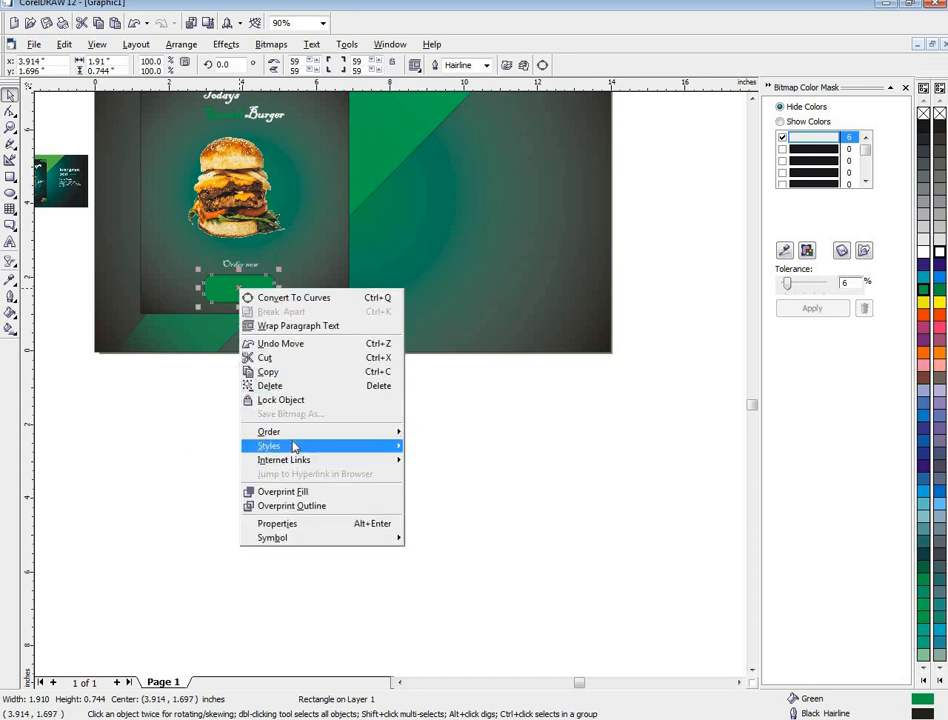
pyautogui.moveTo(325, 433)
pyautogui.click(470, 448)
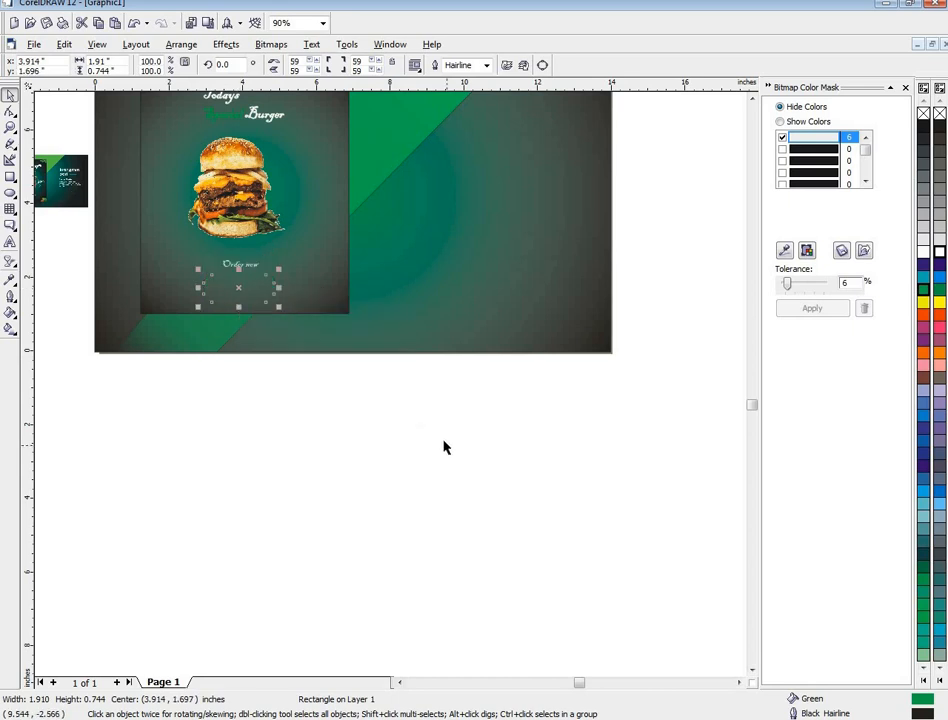
pyautogui.rightClick(237, 287)
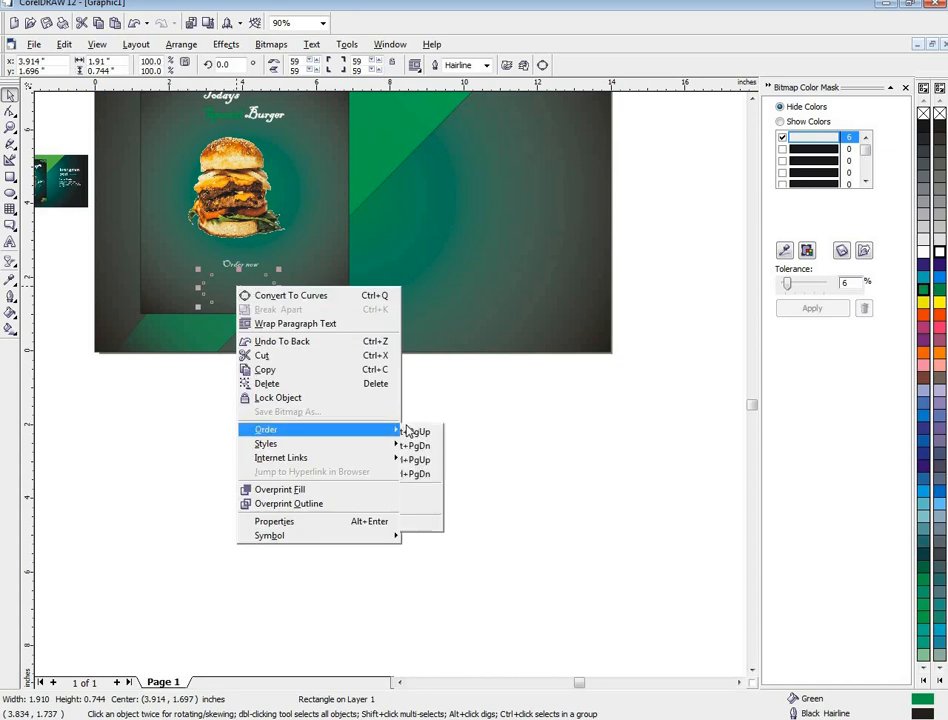
pyautogui.click(422, 433)
pyautogui.moveTo(238, 289); pyautogui.dragTo(232, 270)
pyautogui.hotkey('ctrl', 'z')
# - Bring the "Order now" text to the front onto the green rounded rectangle and move both slightly up
pyautogui.click(237, 268)
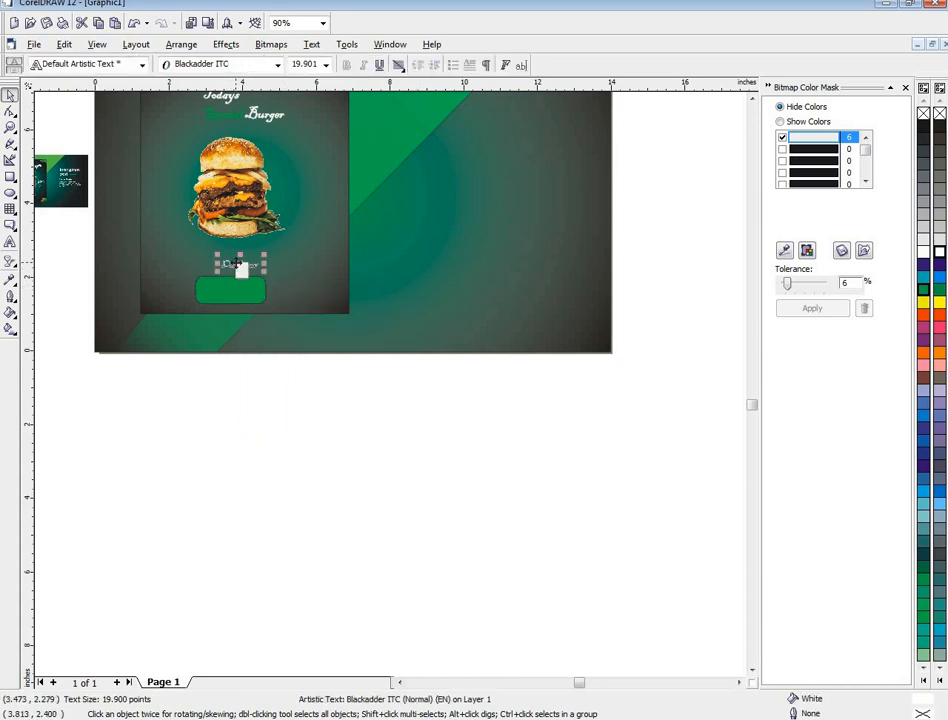
pyautogui.rightClick(238, 267)
pyautogui.click(433, 398)
pyautogui.moveTo(232, 265); pyautogui.dragTo(213, 288)
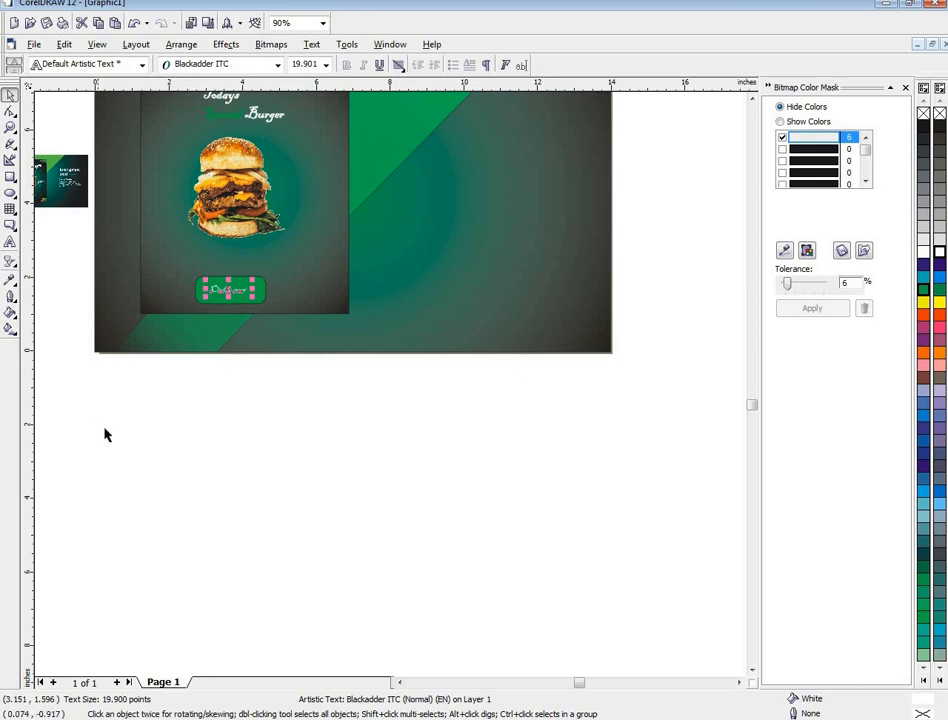
pyautogui.click(215, 438)
pyautogui.moveTo(349, 449); pyautogui.dragTo(208, 273)
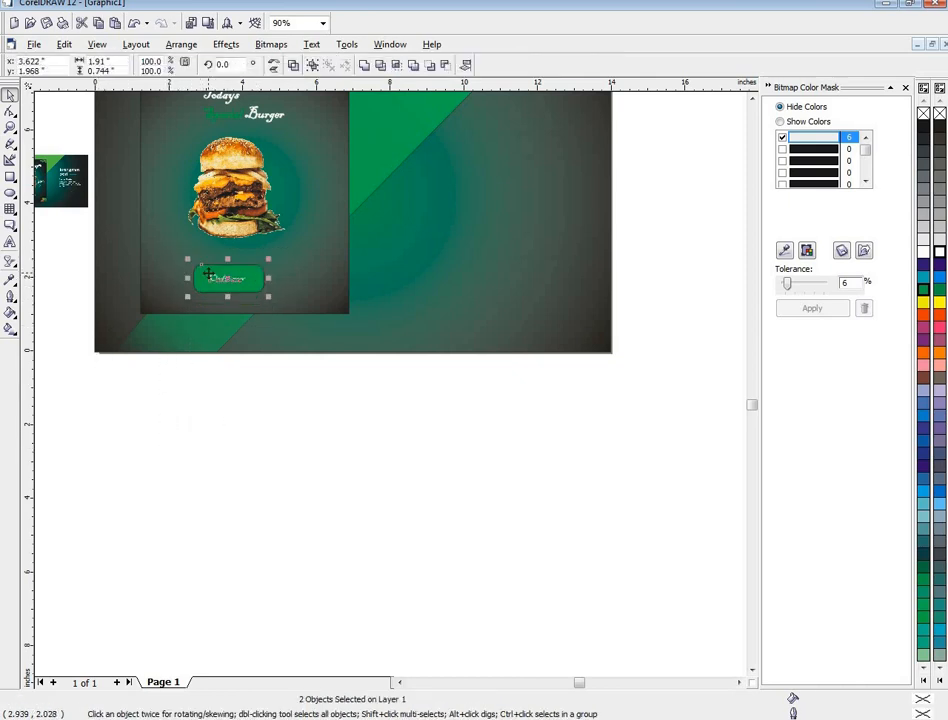
pyautogui.click(245, 386)
# - Flatten the button and its "Order now" text together to about 0.39 in high and move them closer beneath the burger
pyautogui.scroll(-3, 160, 372)
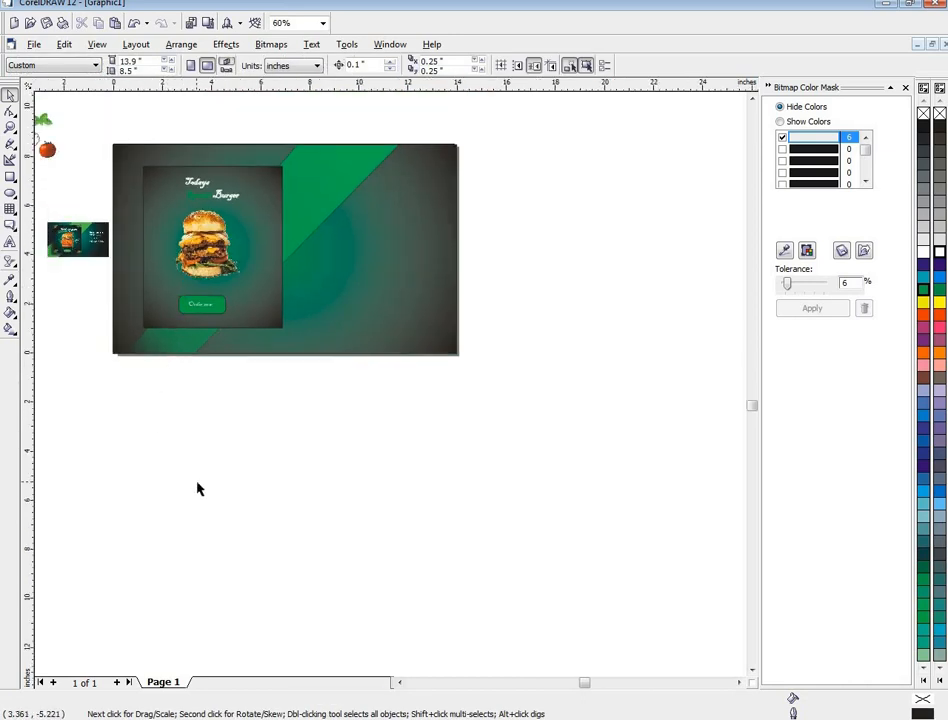
pyautogui.moveTo(248, 470); pyautogui.dragTo(196, 304)
pyautogui.scroll(5, 197, 304)
pyautogui.moveTo(256, 191); pyautogui.dragTo(234, 204)
pyautogui.scroll(-1, 269, 239)
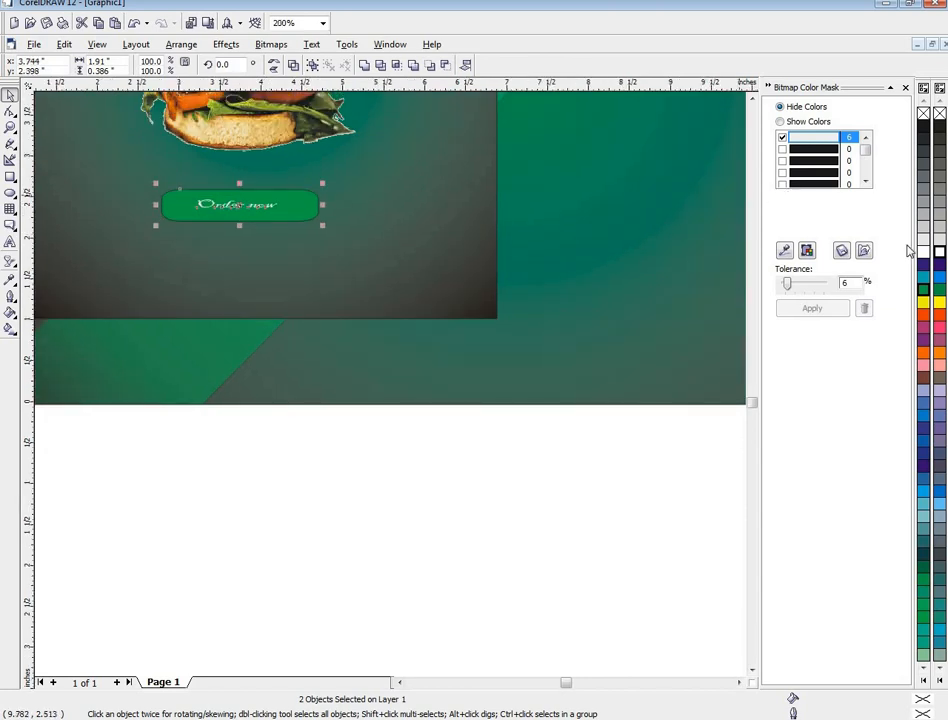
# - Try a green outline on the "Order now" button and text, then remove their outline
pyautogui.click(929, 291)
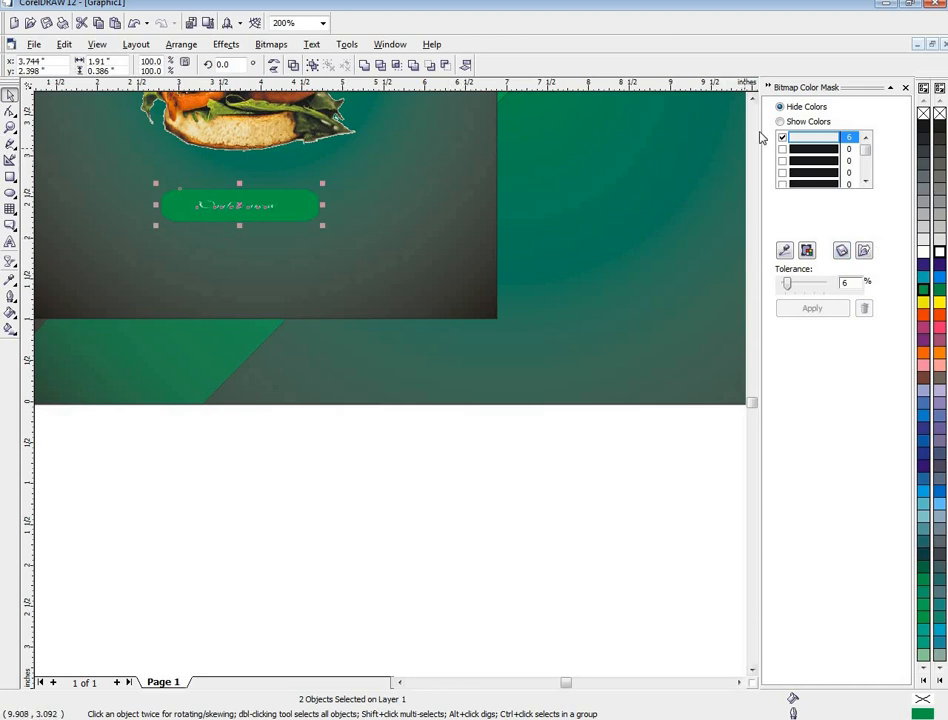
pyautogui.rightClick(939, 115)
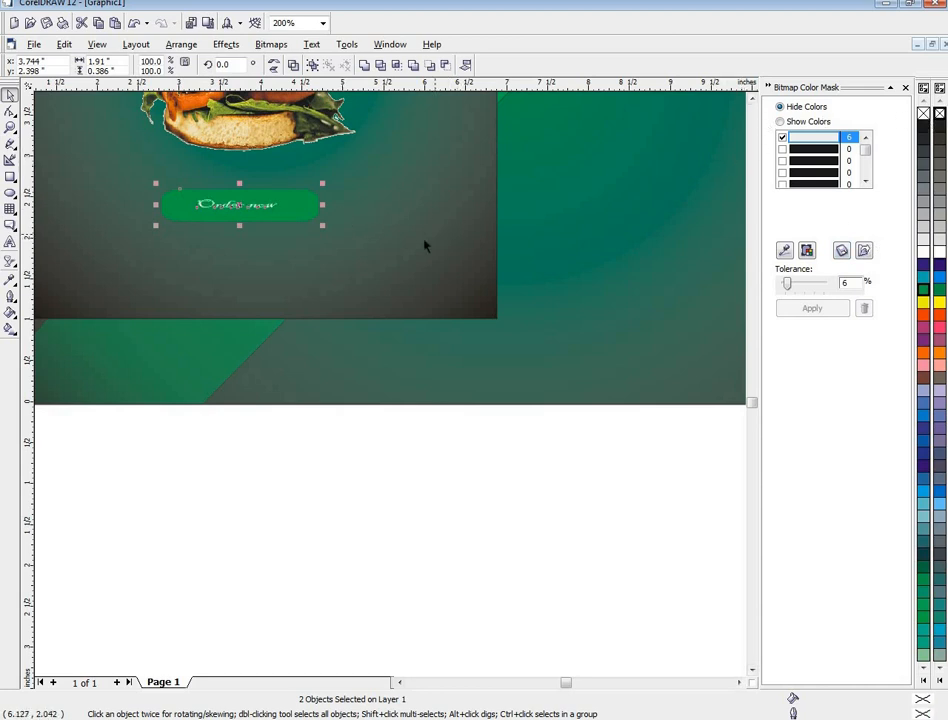
pyautogui.scroll(-2, 298, 300)
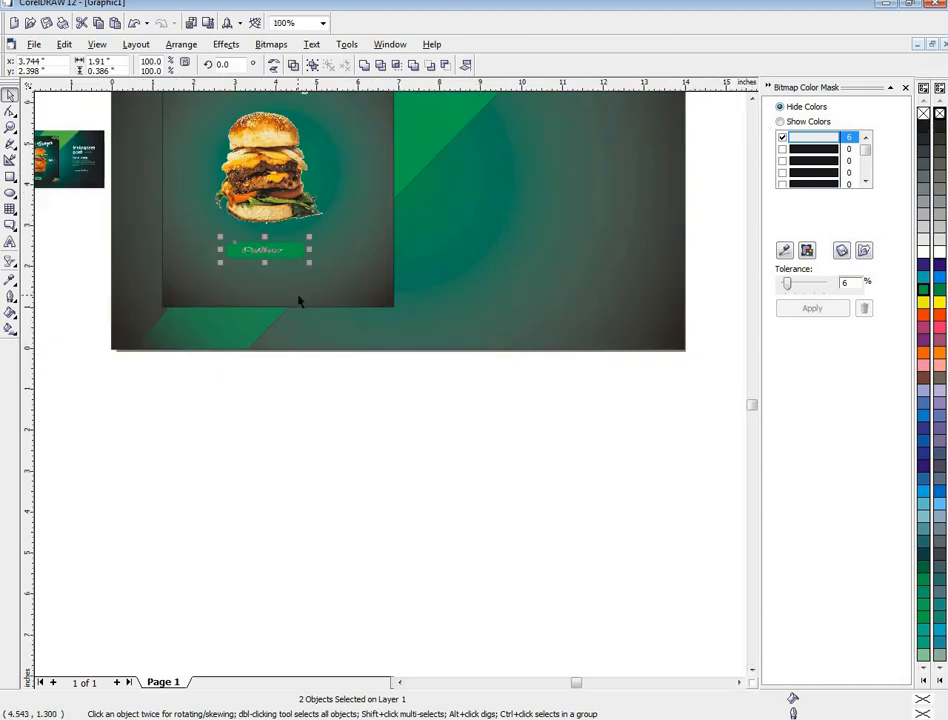
# - Move the tomato image down to just above the reference thumbnail and close the photo editor opened from it
pyautogui.click(752, 99)
pyautogui.click(362, 537)
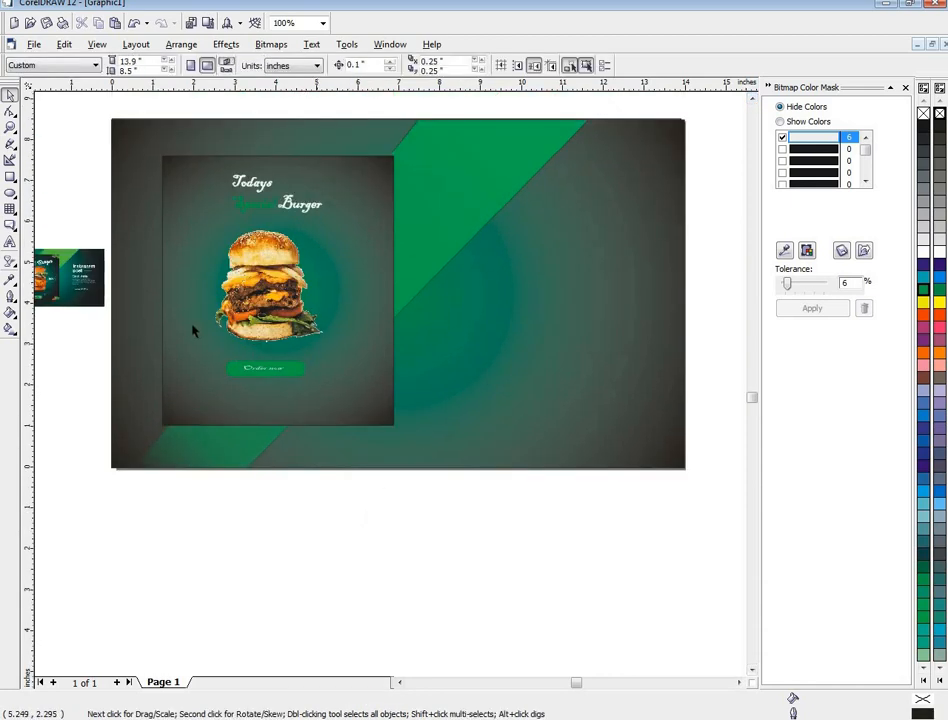
pyautogui.scroll(-4, 222, 346)
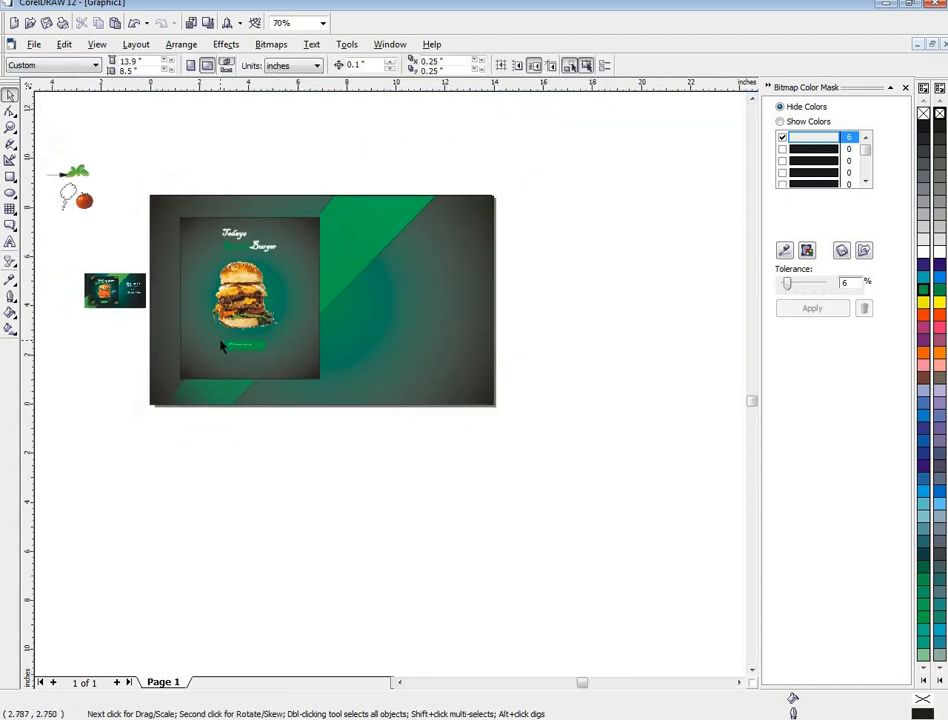
pyautogui.moveTo(77, 198); pyautogui.dragTo(95, 230)
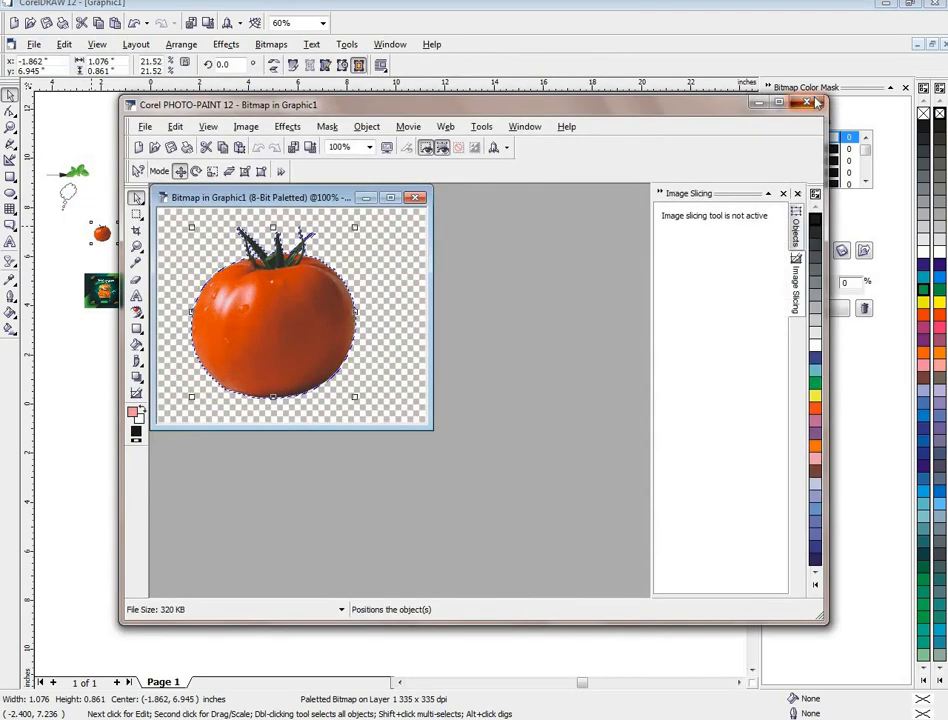
pyautogui.click(814, 103)
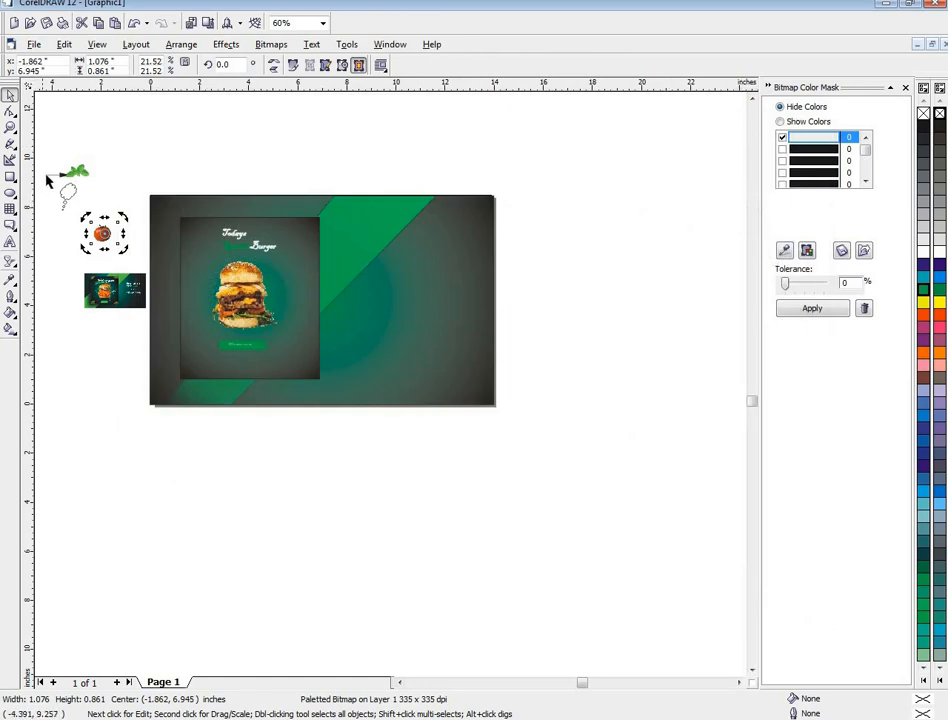
# - Place the small black arrow just to the right of the "Order now" button and bring it in front of the inner panel
pyautogui.click(62, 174)
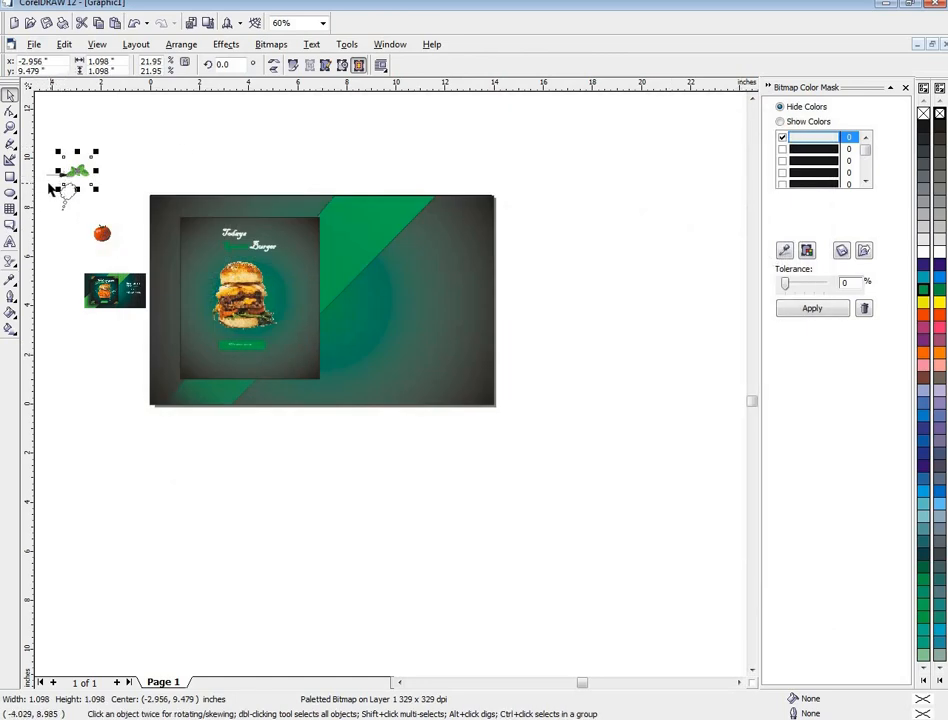
pyautogui.click(49, 181)
pyautogui.moveTo(53, 173); pyautogui.dragTo(84, 200)
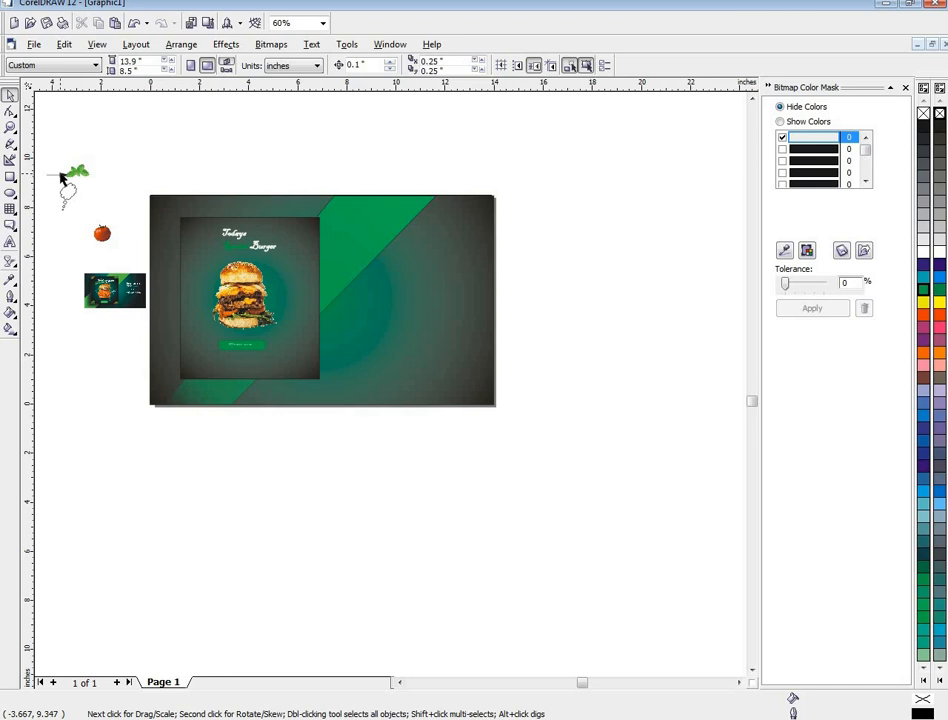
pyautogui.click(277, 347)
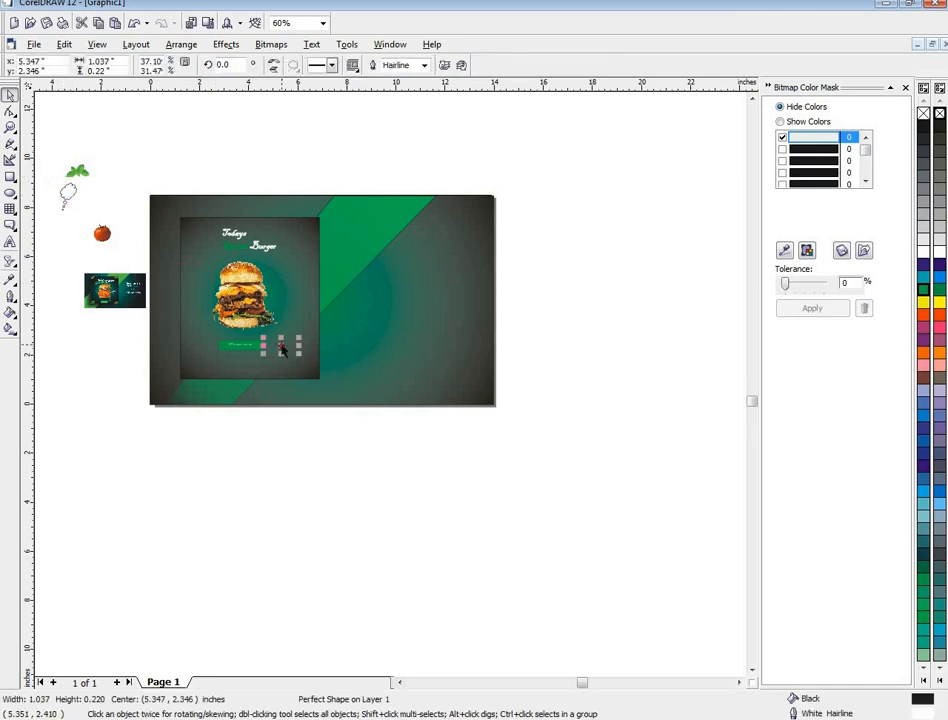
pyautogui.scroll(3, 280, 350)
pyautogui.scroll(1, 283, 349)
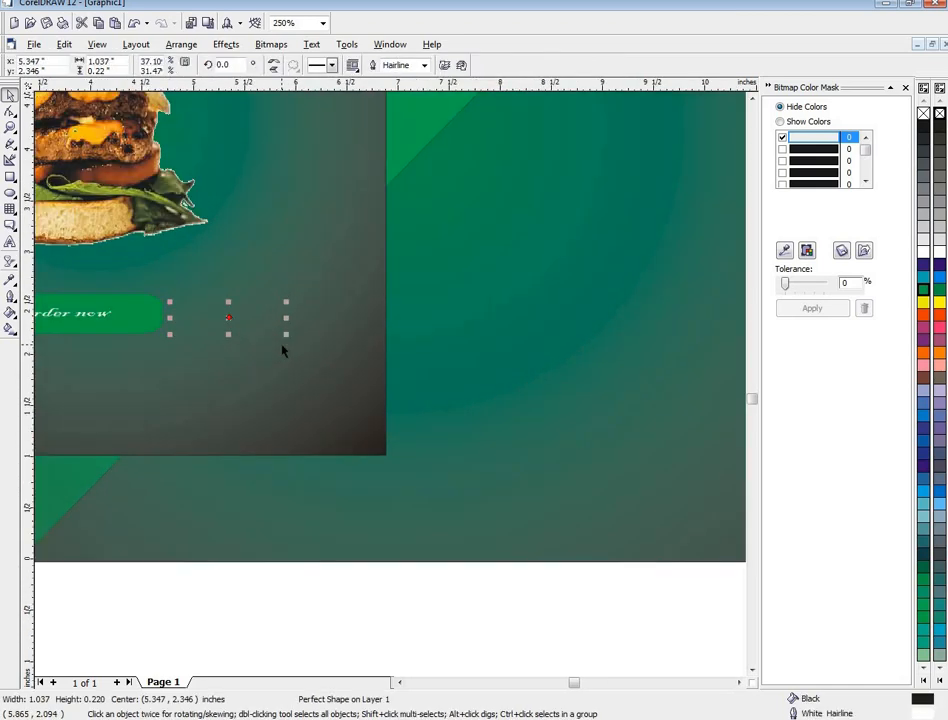
pyautogui.rightClick(228, 320)
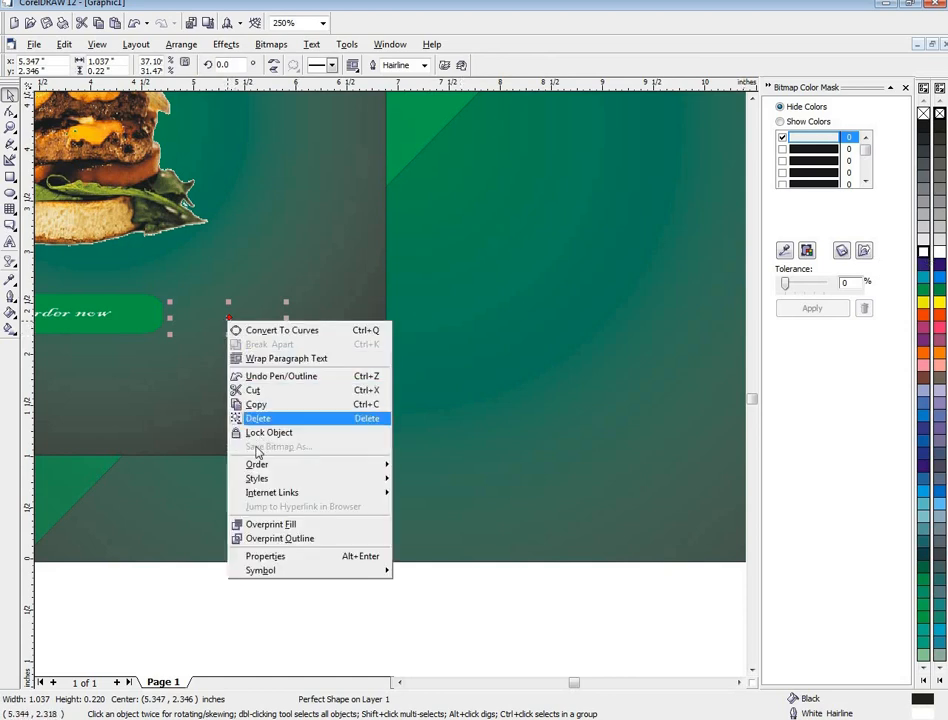
pyautogui.click(428, 470)
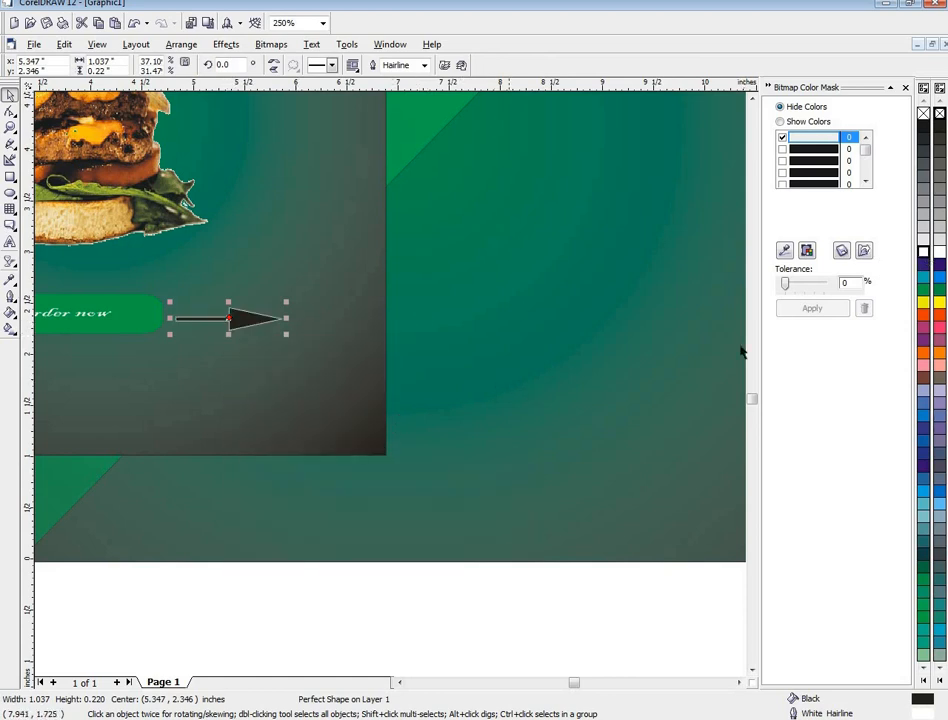
# - Remove the arrow's fill and set its outline width to 2.0 pt
pyautogui.click(940, 113)
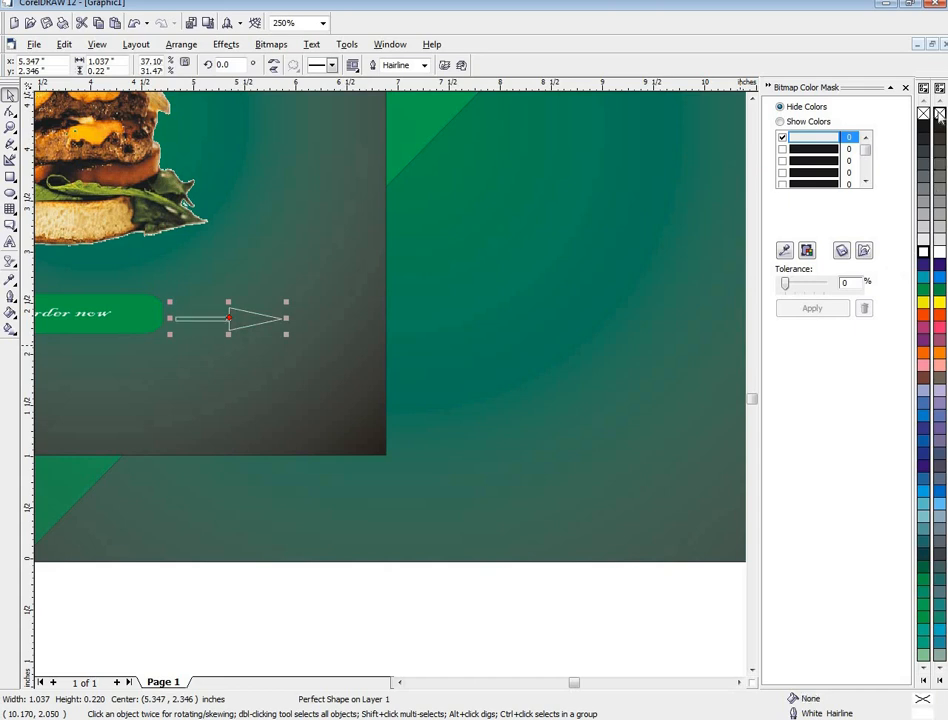
pyautogui.click(424, 65)
pyautogui.click(402, 121)
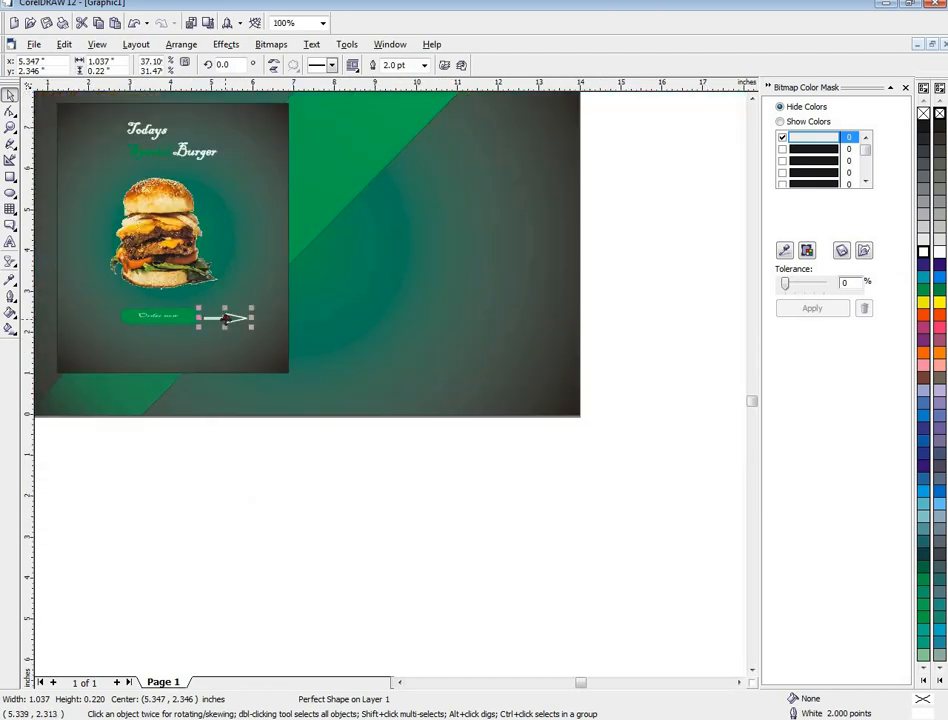
# - Draw a line beside the burger's lower left side and bend it outward into an arc about 0.67 in wide and 1.2 in high
pyautogui.scroll(-1, 226, 318)
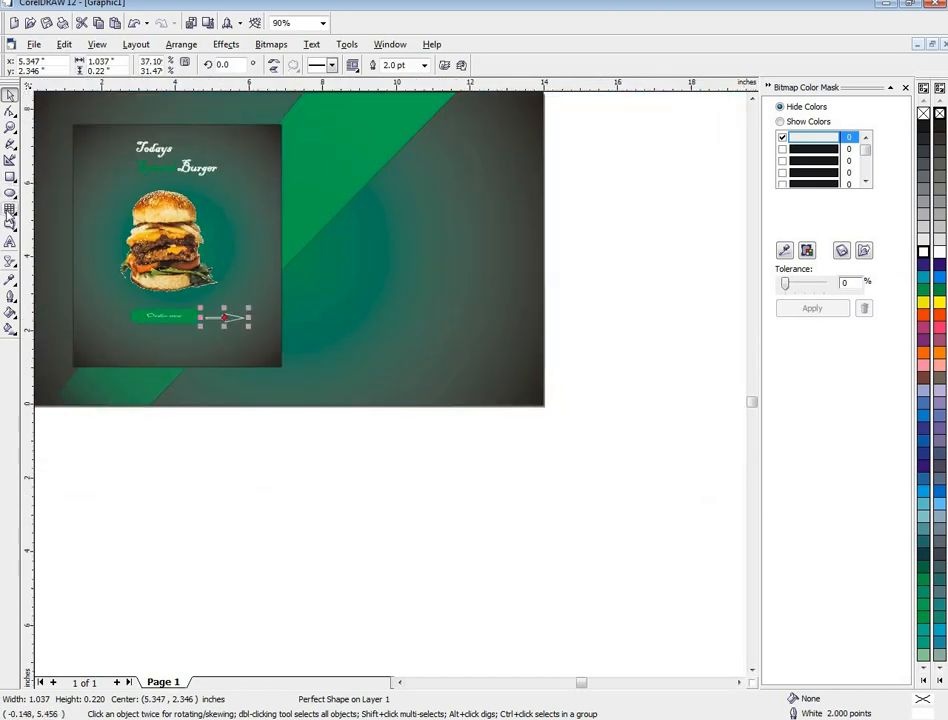
pyautogui.click(10, 143)
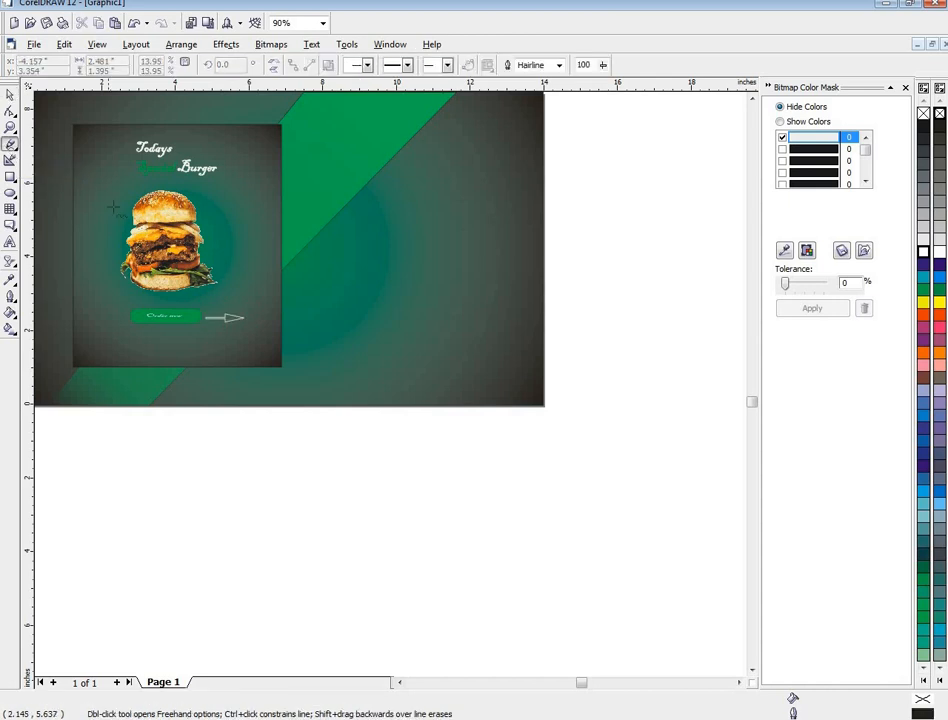
pyautogui.click(111, 258)
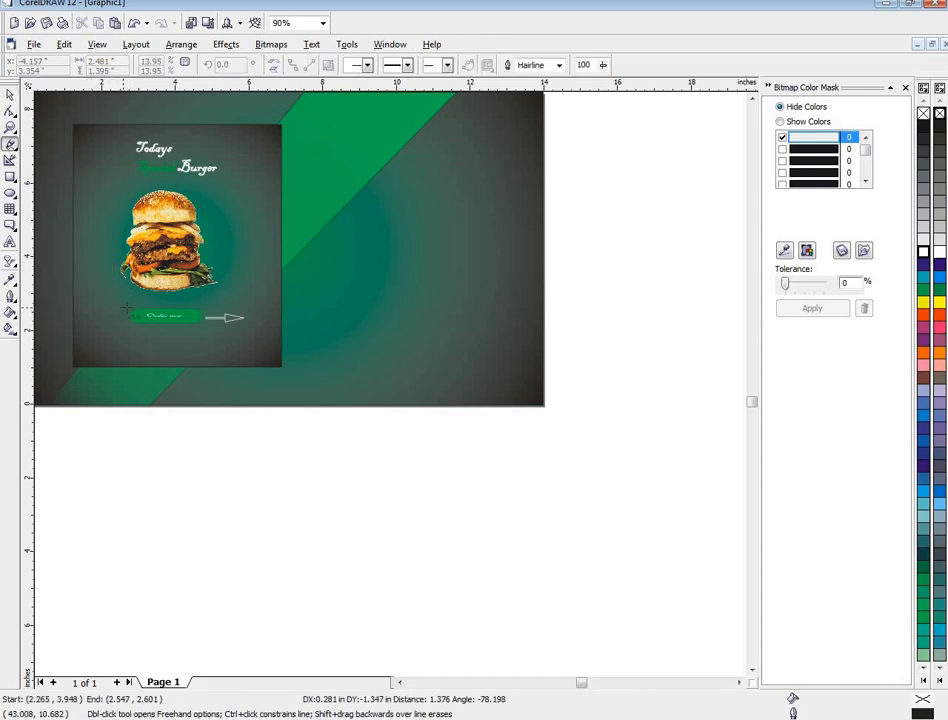
pyautogui.click(127, 303)
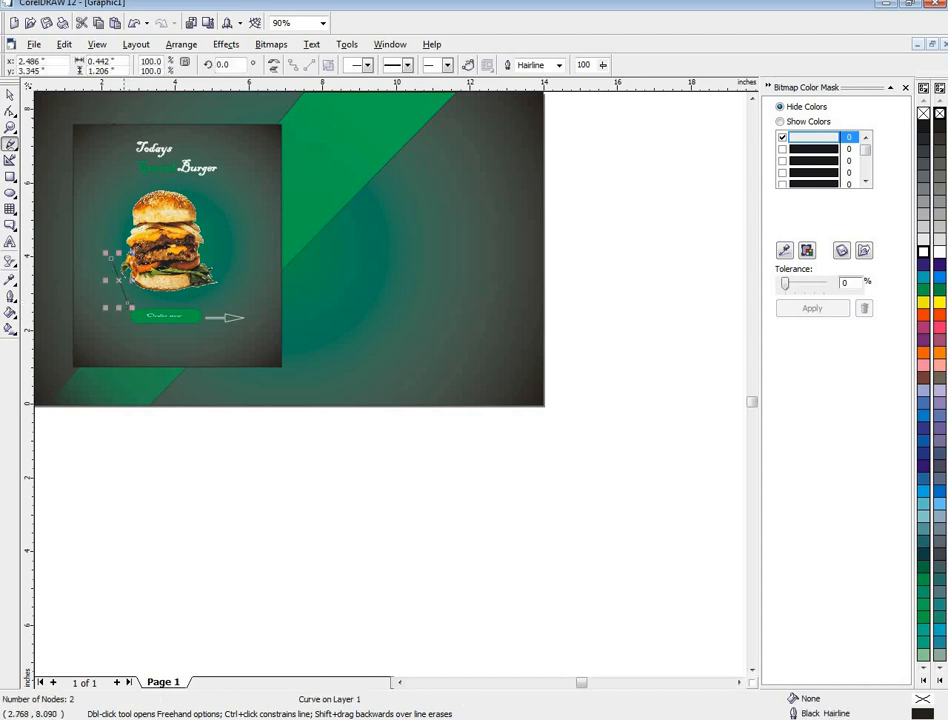
pyautogui.press('F10')
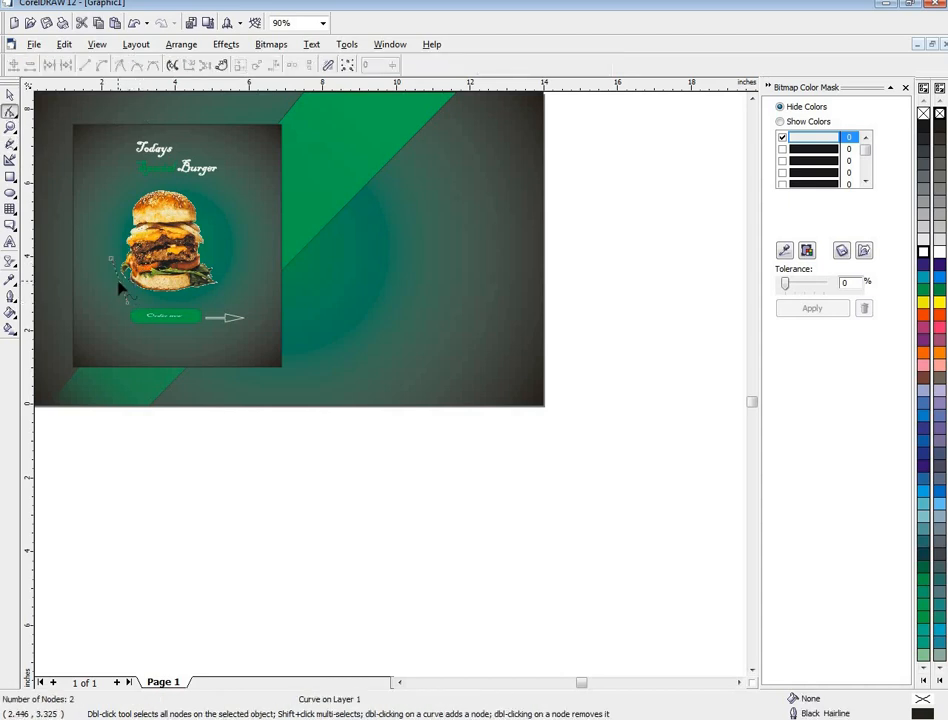
pyautogui.rightClick(119, 288)
pyautogui.click(125, 333)
pyautogui.moveTo(121, 289); pyautogui.dragTo(102, 294)
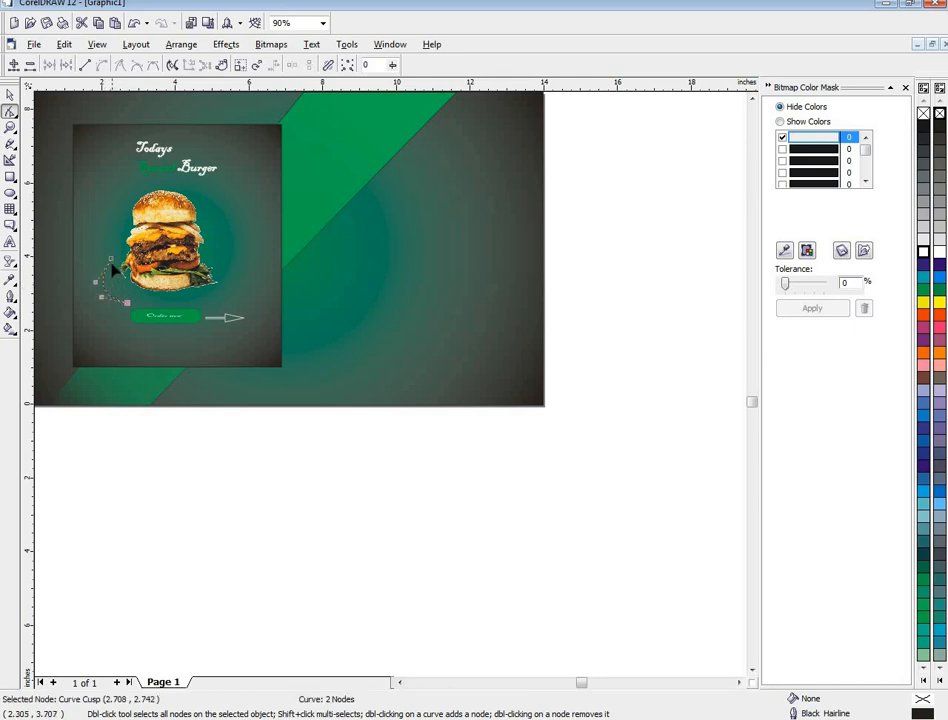
# - Give the arc beside the burger a white outline 4.0 pt wide
pyautogui.rightClick(923, 251)
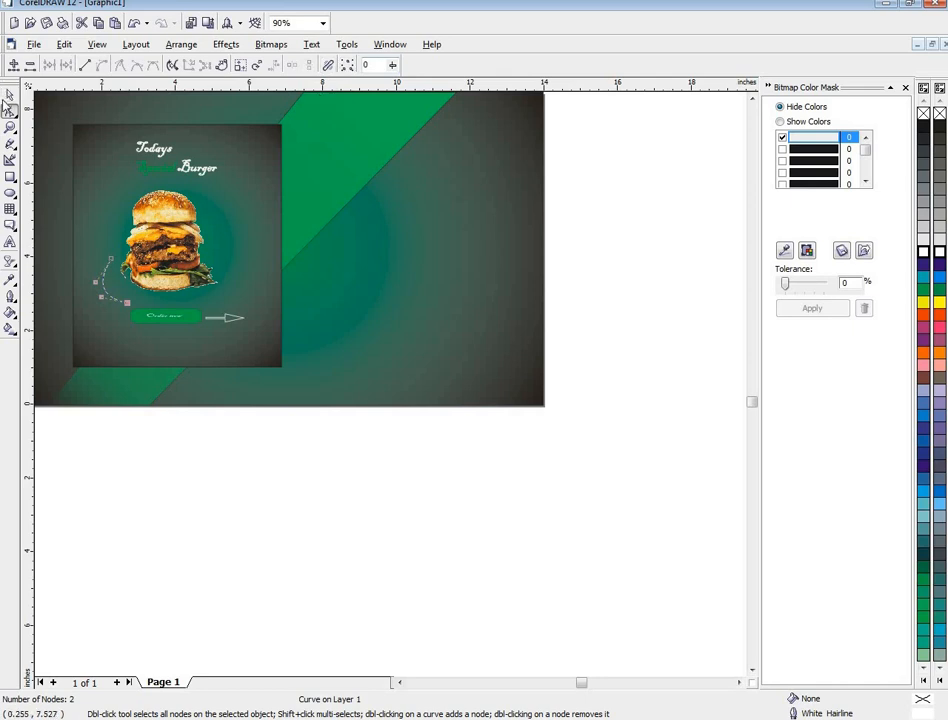
pyautogui.press('space')
pyautogui.click(559, 65)
pyautogui.click(540, 118)
pyautogui.click(559, 65)
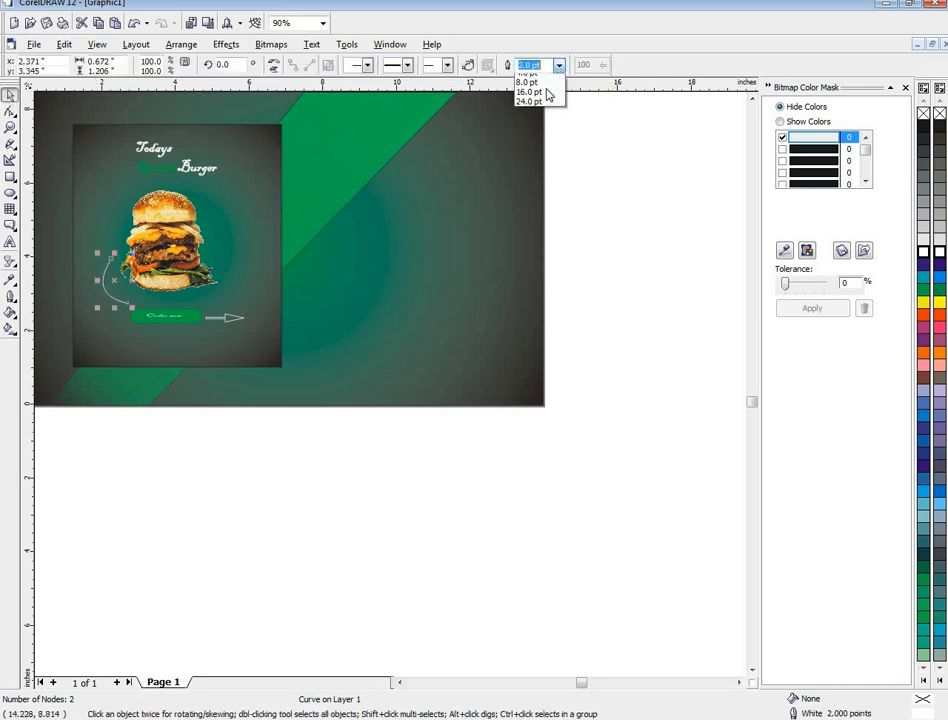
pyautogui.click(538, 128)
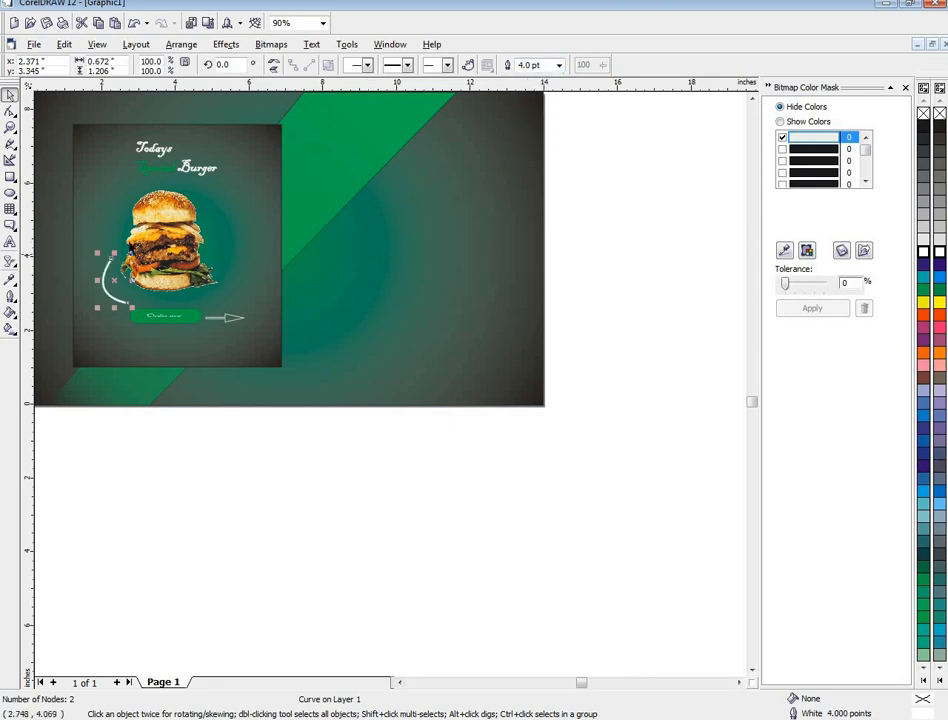
# - Copy the white arc to the burger's upper right side and rotate the copy by about 167.6 degrees to curve the opposite way
pyautogui.moveTo(116, 281); pyautogui.dragTo(216, 187)
pyautogui.click(230, 212)
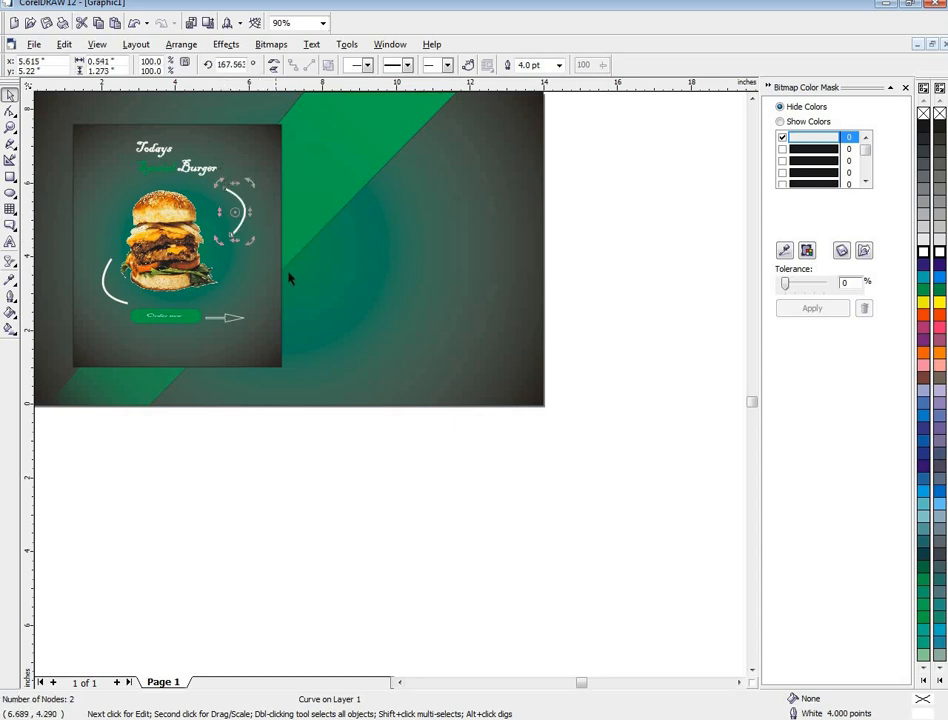
pyautogui.click(260, 443)
# - Move the white arrow up beside the burger's lower right side and convert it to curves
pyautogui.click(224, 322)
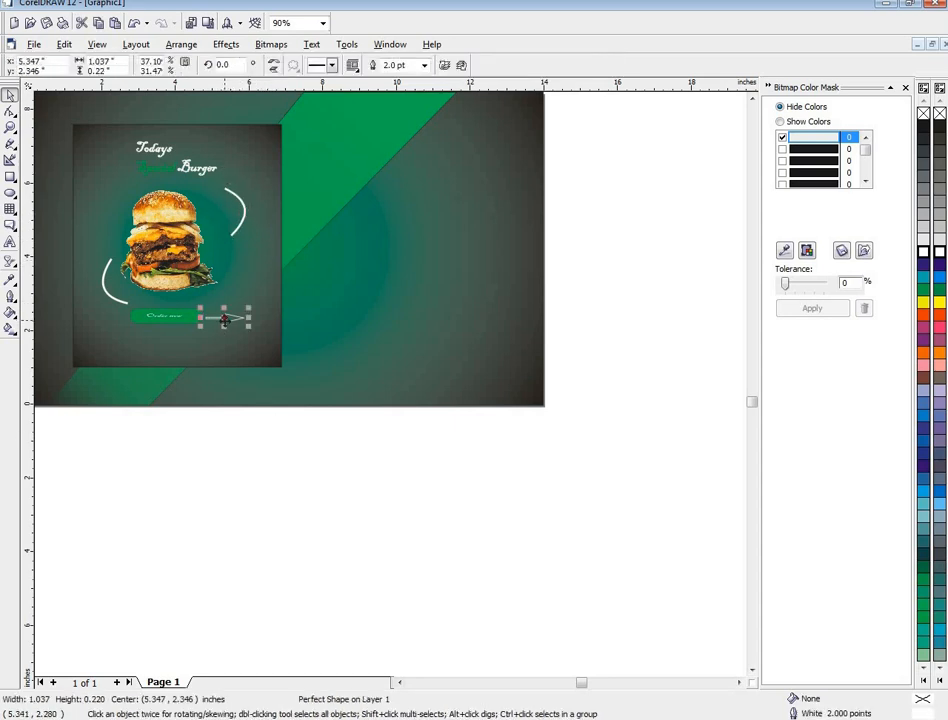
pyautogui.moveTo(224, 322); pyautogui.dragTo(226, 272)
pyautogui.scroll(1, 226, 272)
pyautogui.scroll(4, 226, 277)
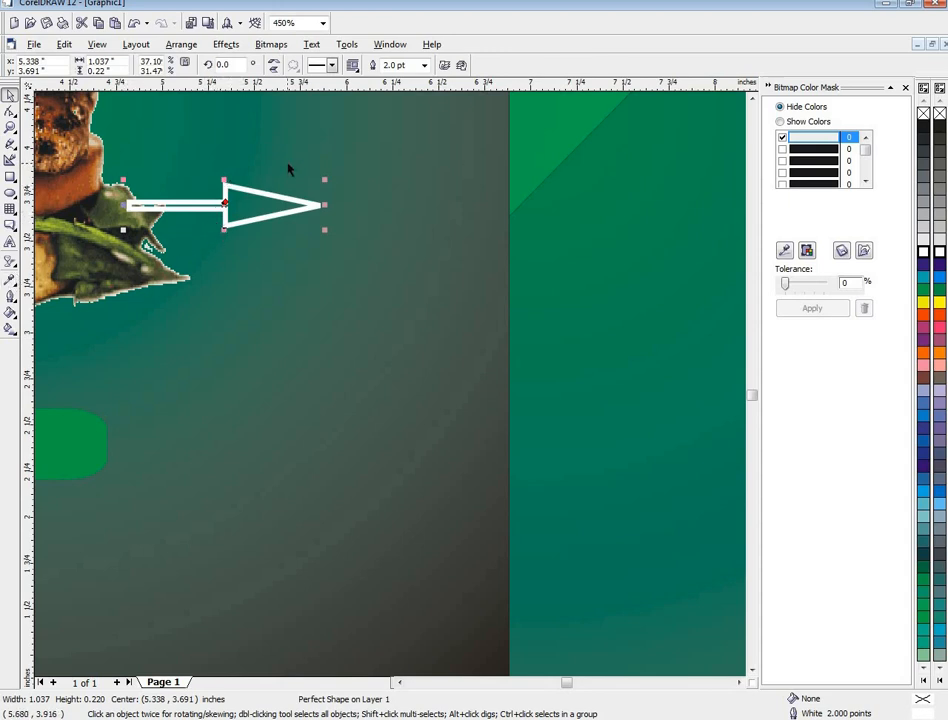
pyautogui.click(10, 112)
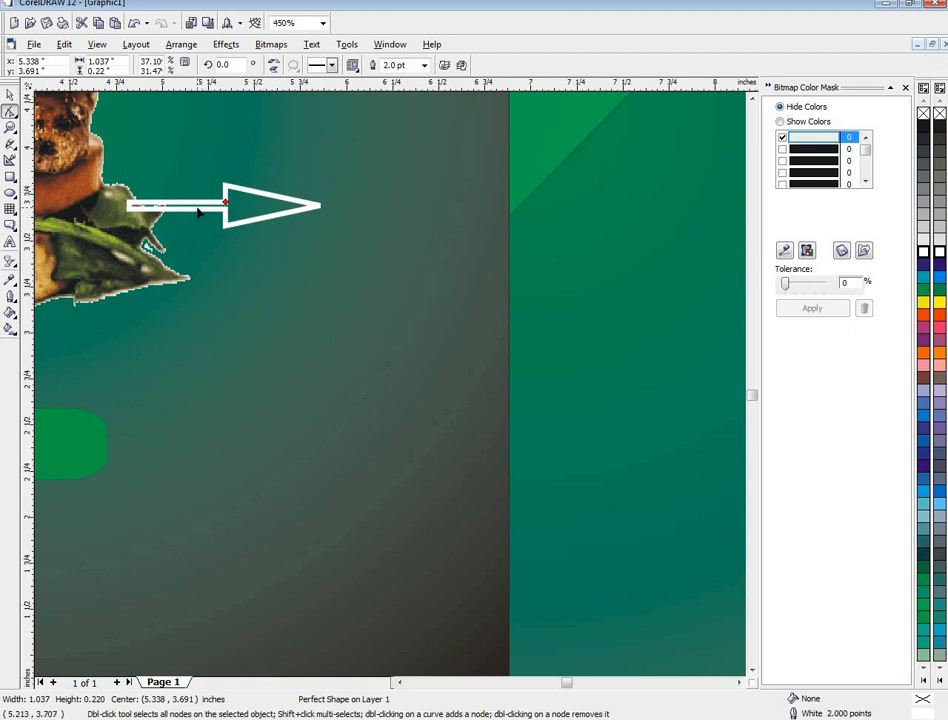
pyautogui.rightClick(199, 212)
pyautogui.click(205, 217)
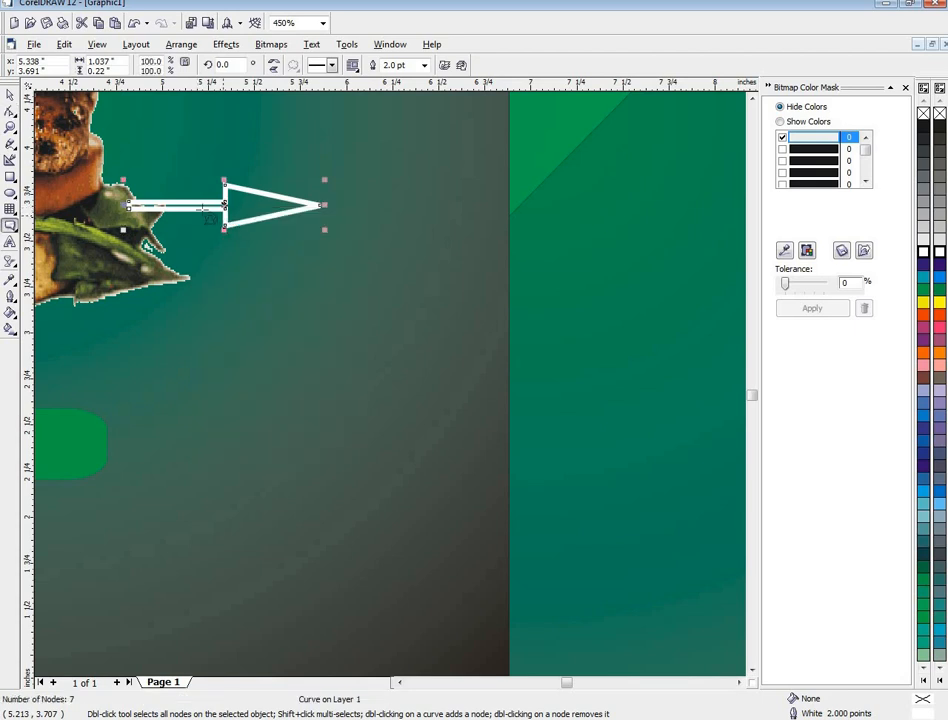
# - Convert the upper and lower edges of the arrow's shaft to curves and bend the shaft upward into an arch
pyautogui.click(10, 112)
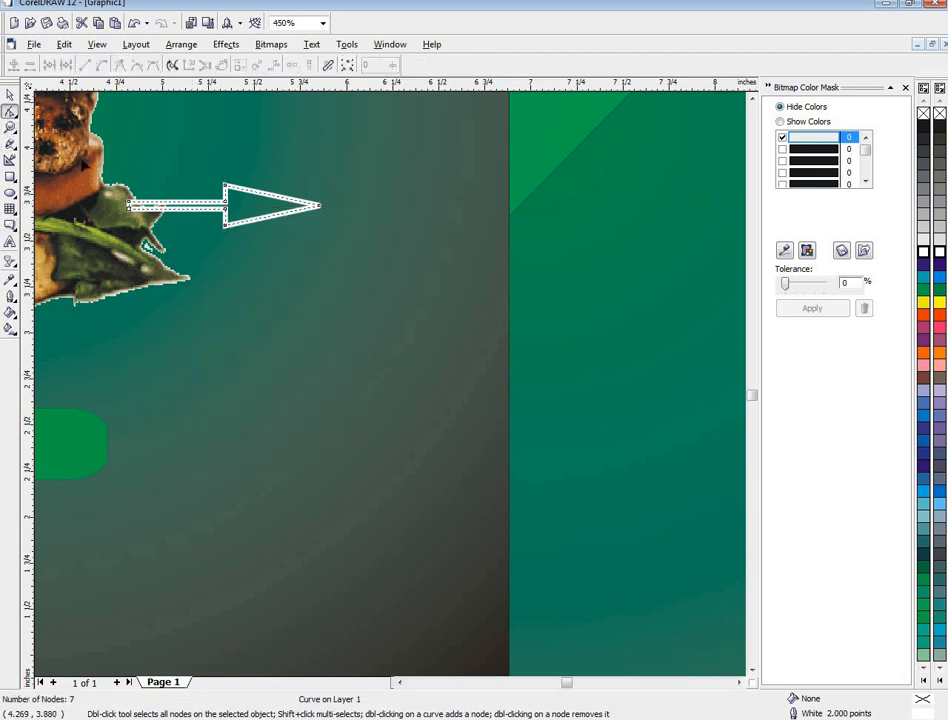
pyautogui.click(185, 203)
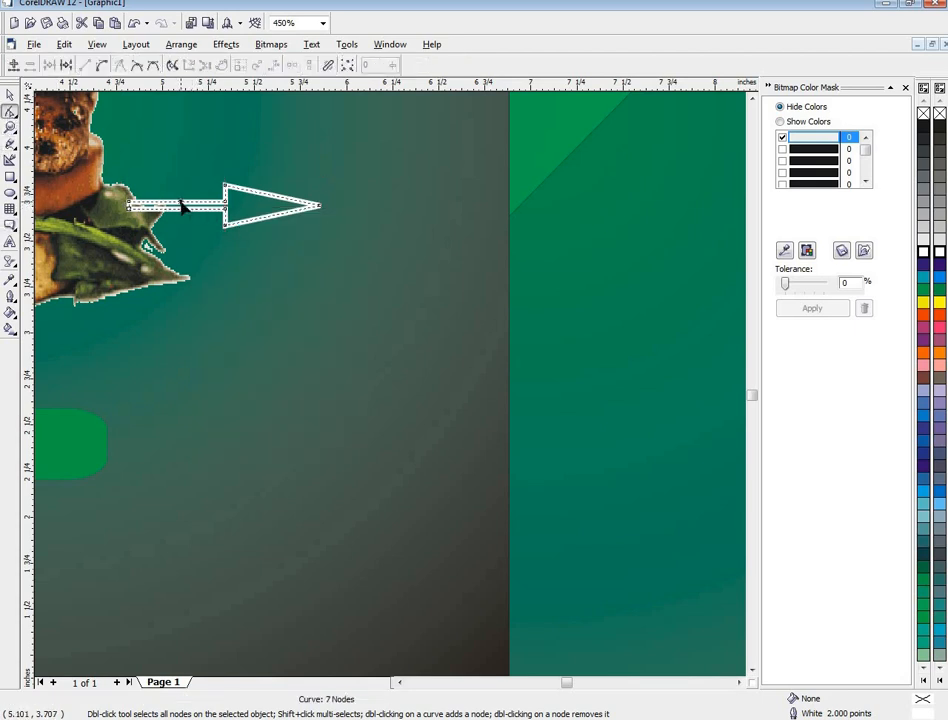
pyautogui.rightClick(182, 206)
pyautogui.click(208, 257)
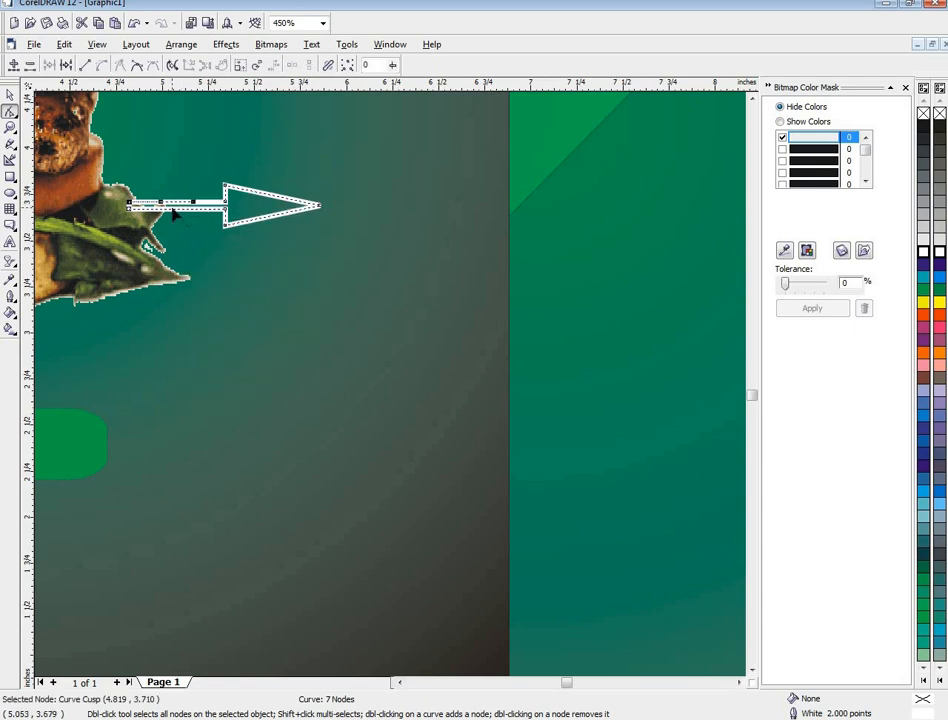
pyautogui.rightClick(175, 210)
pyautogui.click(197, 277)
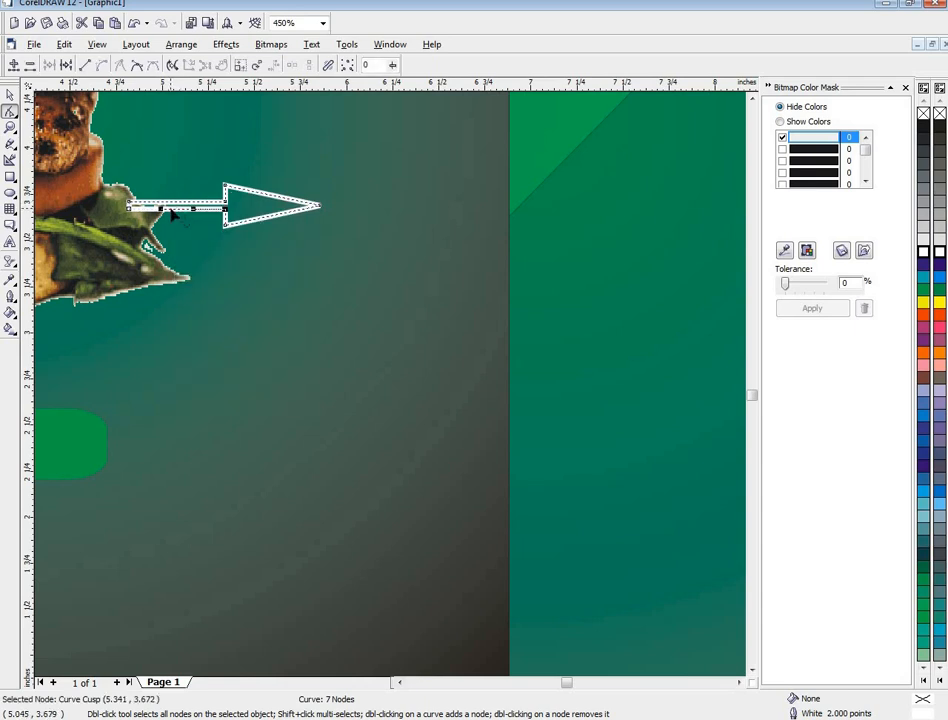
pyautogui.click(150, 204)
pyautogui.moveTo(155, 207); pyautogui.dragTo(170, 205)
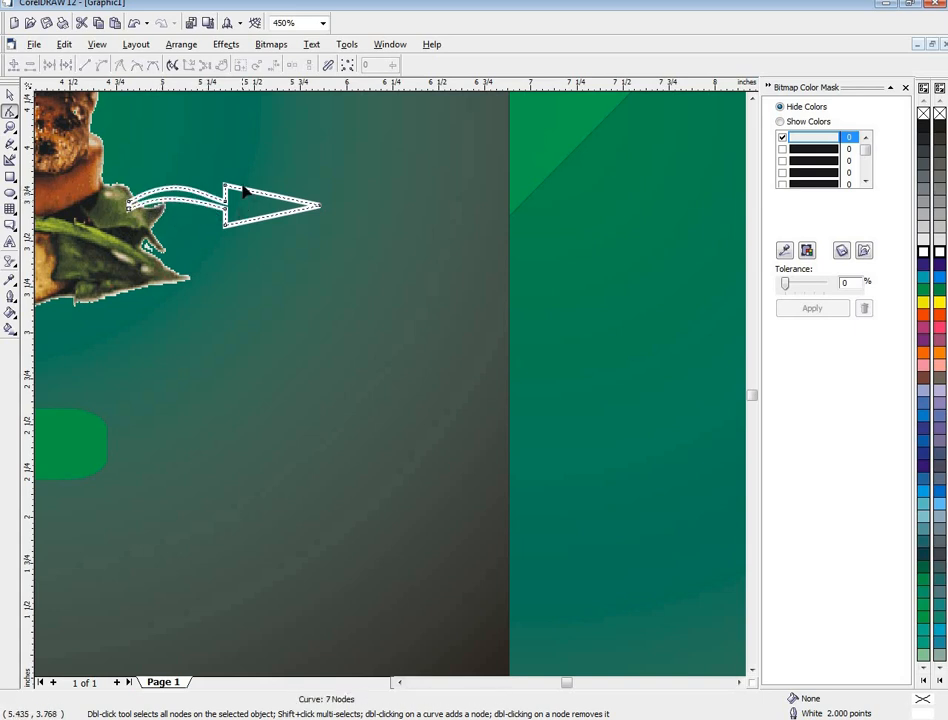
# - Try moving the arrowhead's upper corner node toward the tip, then undo that change
pyautogui.moveTo(235, 191); pyautogui.dragTo(272, 191)
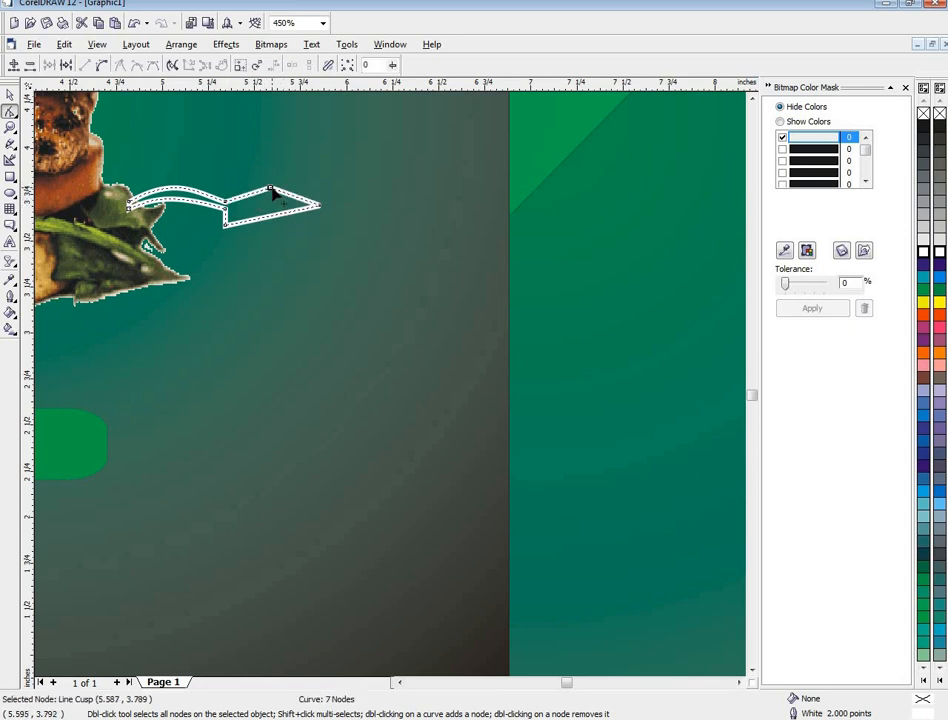
pyautogui.hotkey('ctrl', 'z')
pyautogui.moveTo(206, 147); pyautogui.dragTo(339, 271)
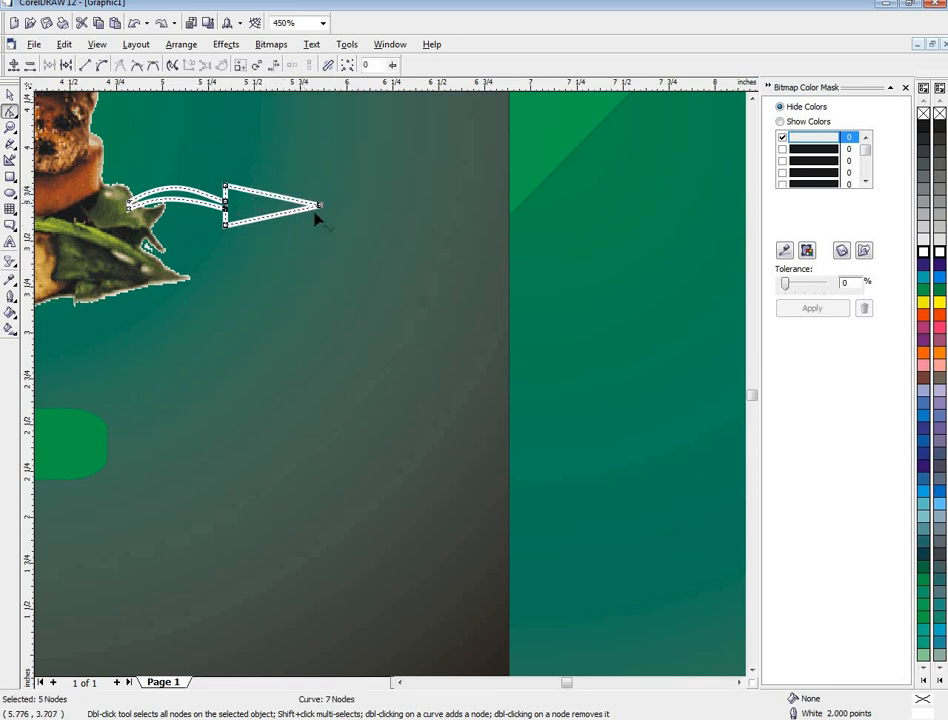
pyautogui.click(345, 252)
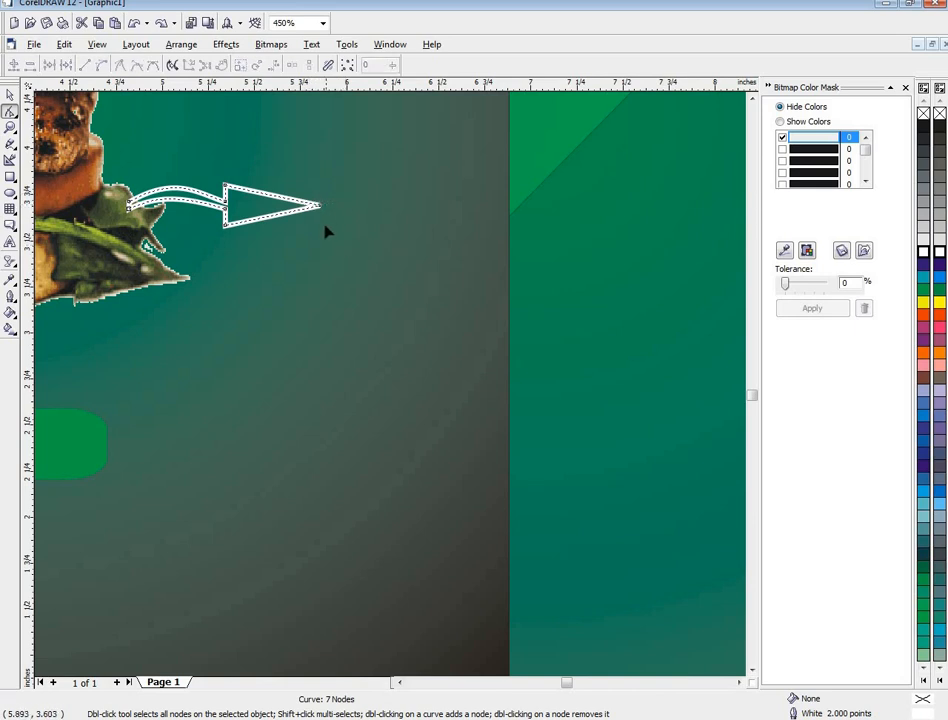
pyautogui.moveTo(300, 240); pyautogui.dragTo(326, 228)
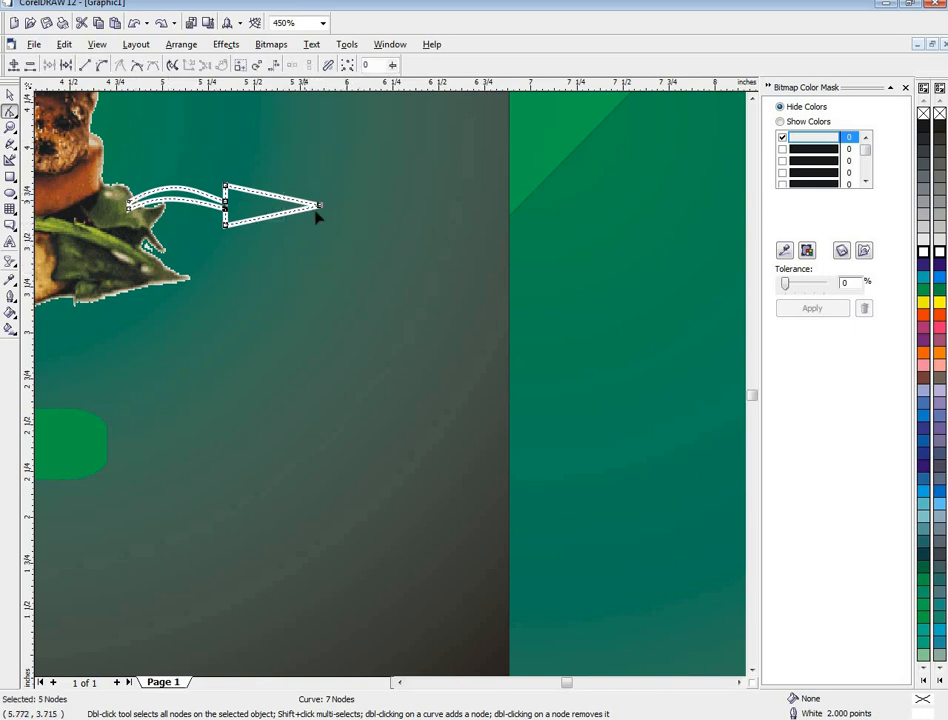
pyautogui.click(318, 207)
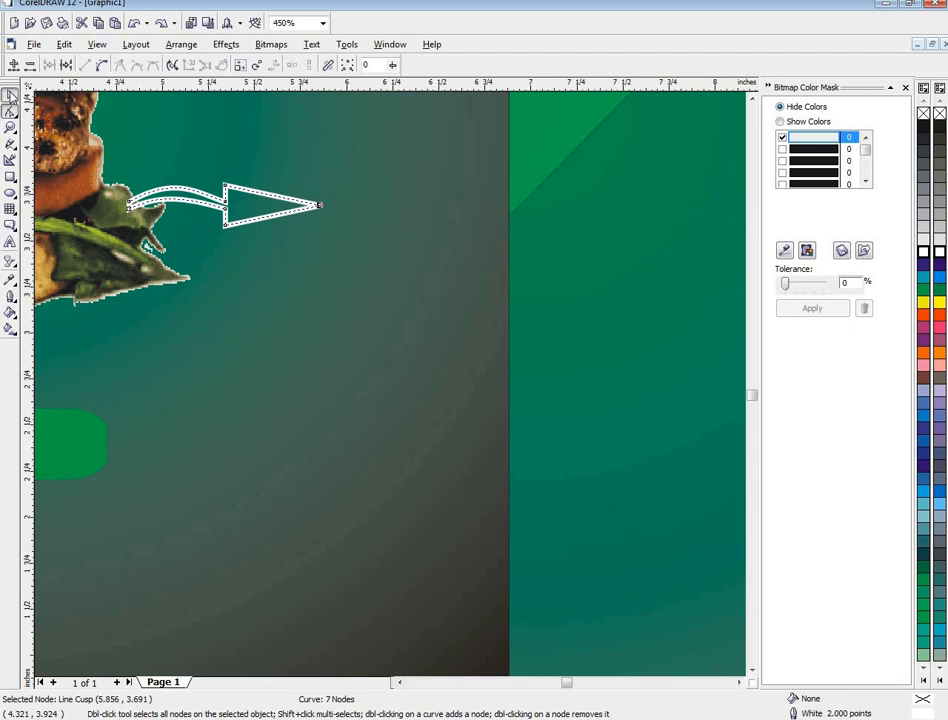
# - Rotate the white arrow to about 194.1 degrees and place it below the burger's lower right side, pointing left
pyautogui.click(9, 94)
pyautogui.moveTo(240, 207); pyautogui.dragTo(272, 262)
pyautogui.moveTo(353, 284); pyautogui.dragTo(171, 284)
pyautogui.moveTo(242, 254); pyautogui.dragTo(197, 322)
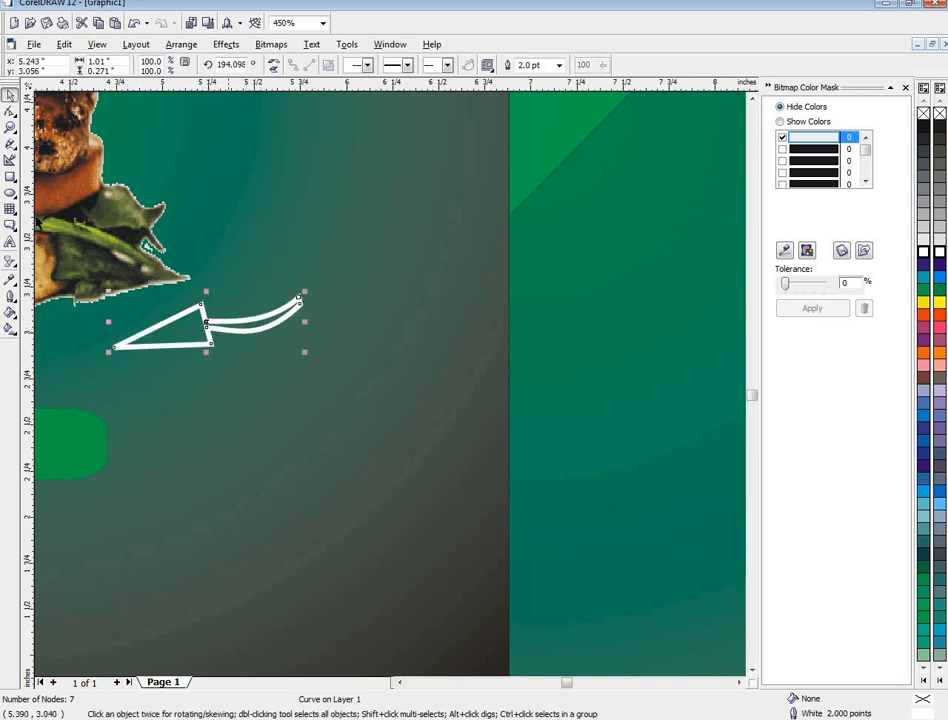
# - Move the two end nodes of the arrow's tail up and outward to lengthen the curved shaft
pyautogui.click(10, 111)
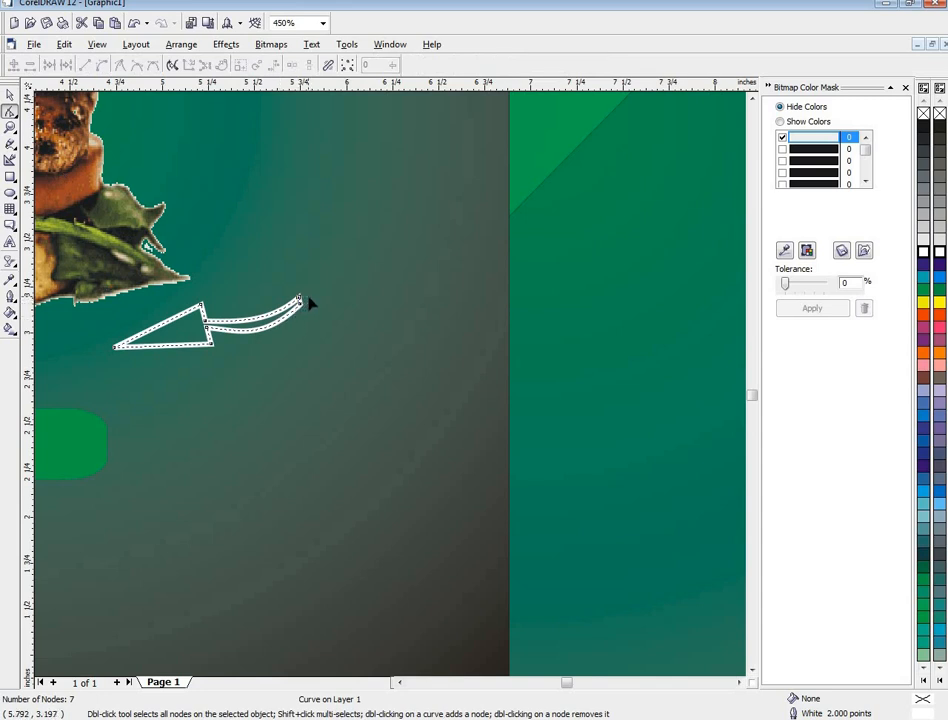
pyautogui.click(299, 297)
pyautogui.moveTo(286, 270); pyautogui.dragTo(306, 305)
pyautogui.moveTo(299, 297); pyautogui.dragTo(343, 262)
pyautogui.moveTo(290, 307)
pyautogui.mouseDown()
pyautogui.moveTo(298, 322)
pyautogui.moveTo(294, 310)
pyautogui.mouseUp()
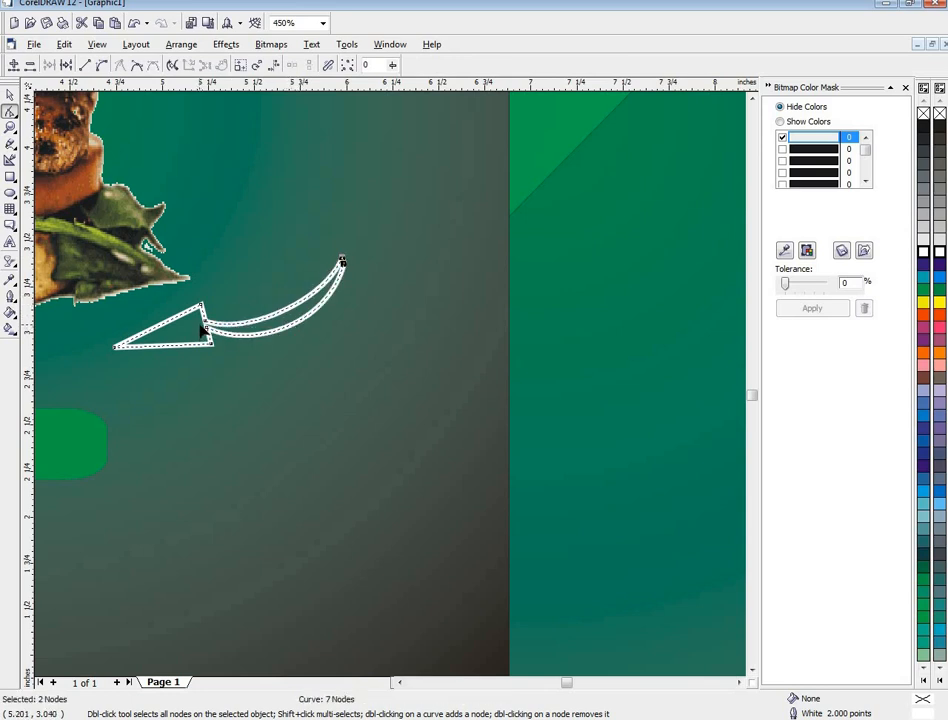
# - Try moving the upper node where the shaft meets the arrowhead inward, then undo that change
pyautogui.moveTo(110, 322); pyautogui.dragTo(243, 383)
pyautogui.moveTo(105, 301); pyautogui.dragTo(243, 400)
pyautogui.click(203, 311)
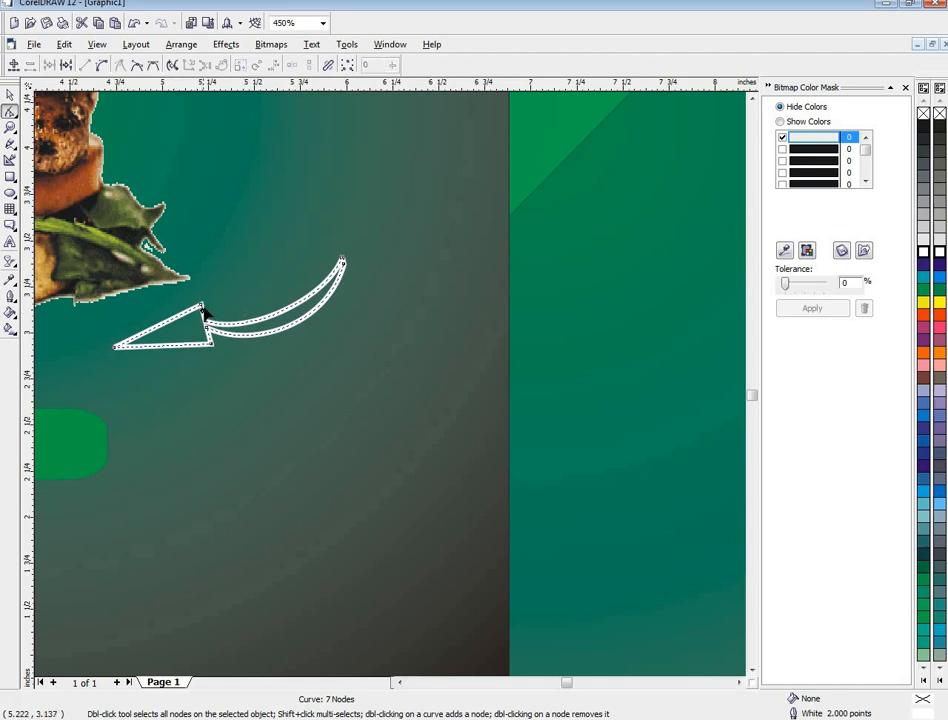
pyautogui.moveTo(105, 295); pyautogui.dragTo(265, 391)
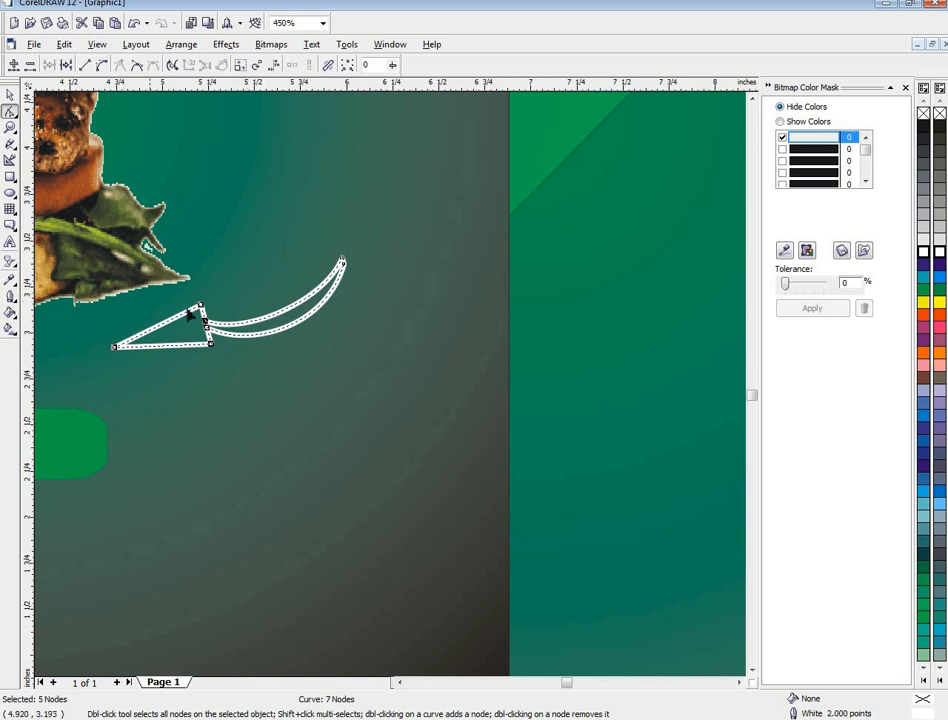
pyautogui.click(198, 306)
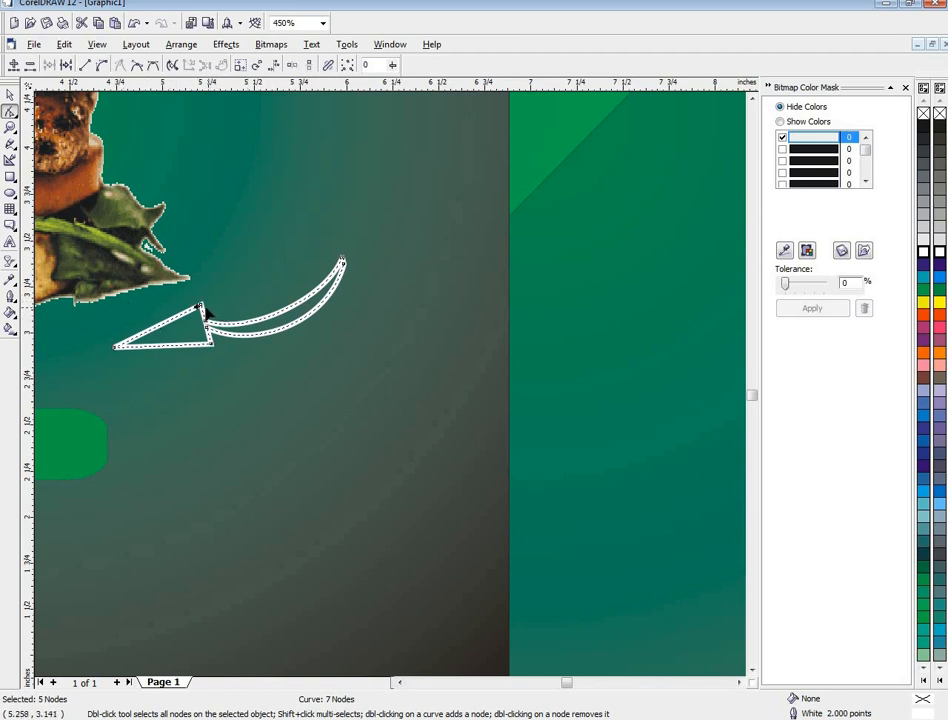
pyautogui.click(202, 306)
pyautogui.click(193, 327)
pyautogui.moveTo(207, 326); pyautogui.dragTo(195, 324)
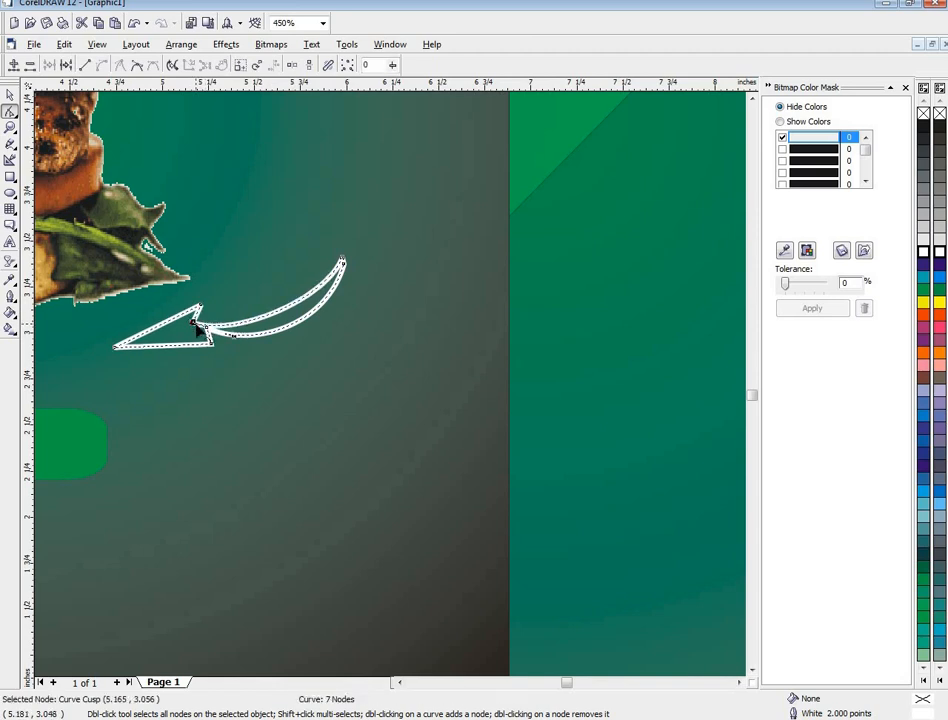
pyautogui.hotkey('ctrl', 'z')
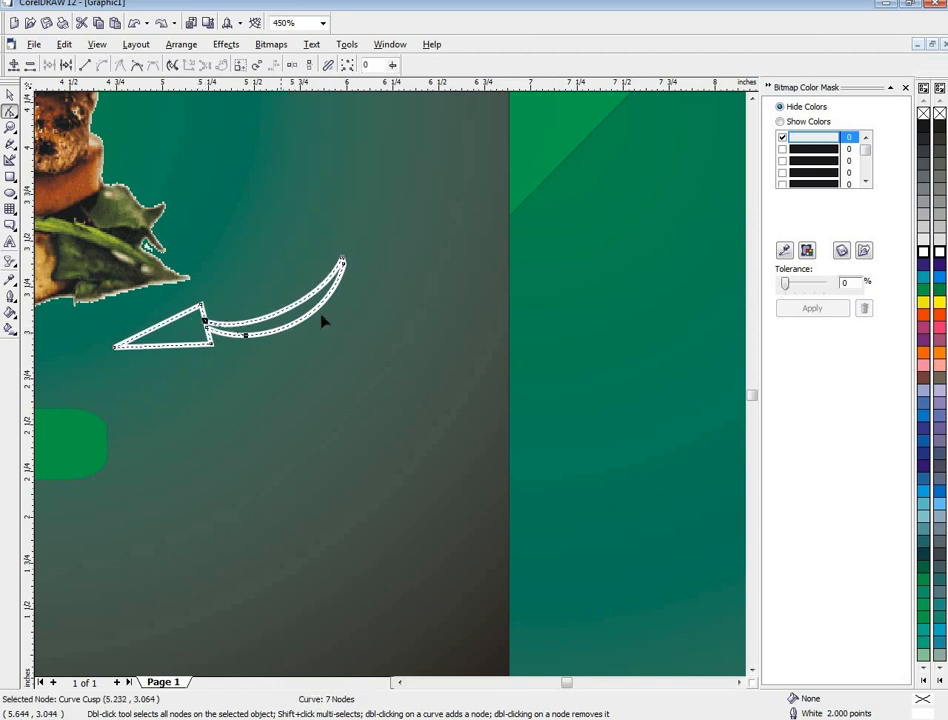
# - Pull the tail's end node out to taper the shaft to a point, and shift the arrow left under the burger's leaves
pyautogui.moveTo(326, 240); pyautogui.dragTo(351, 250)
pyautogui.click(344, 255)
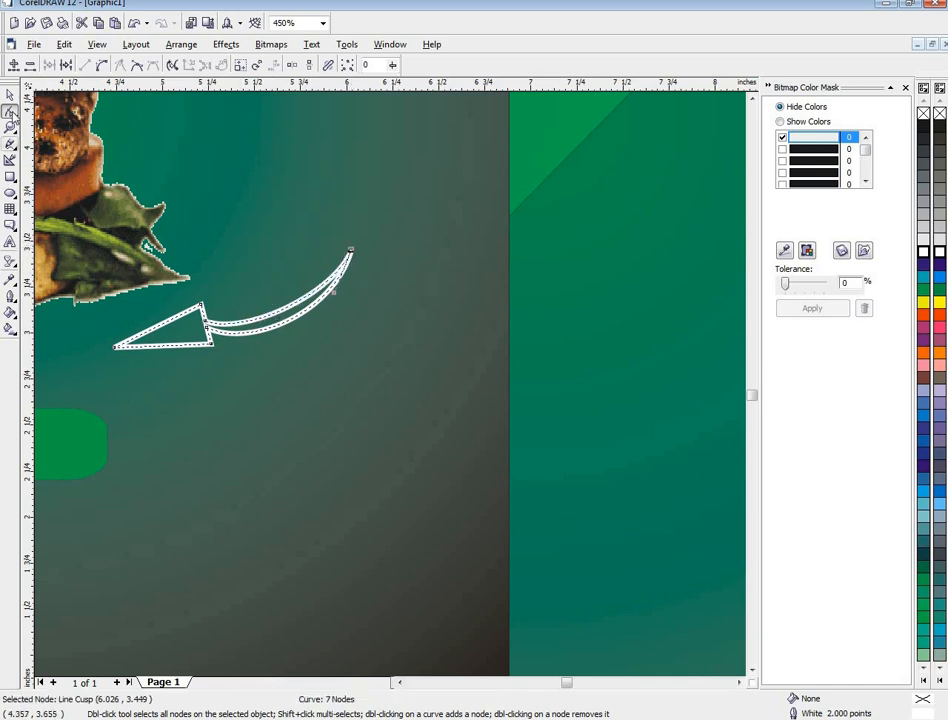
pyautogui.click(9, 94)
pyautogui.moveTo(288, 308); pyautogui.dragTo(249, 303)
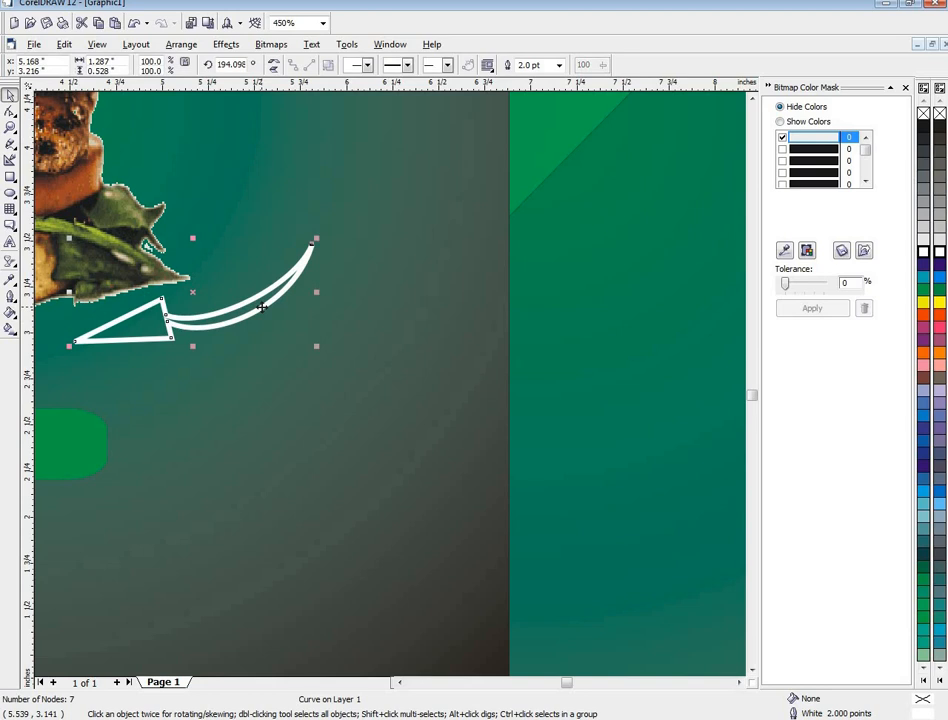
pyautogui.scroll(-5, 261, 308)
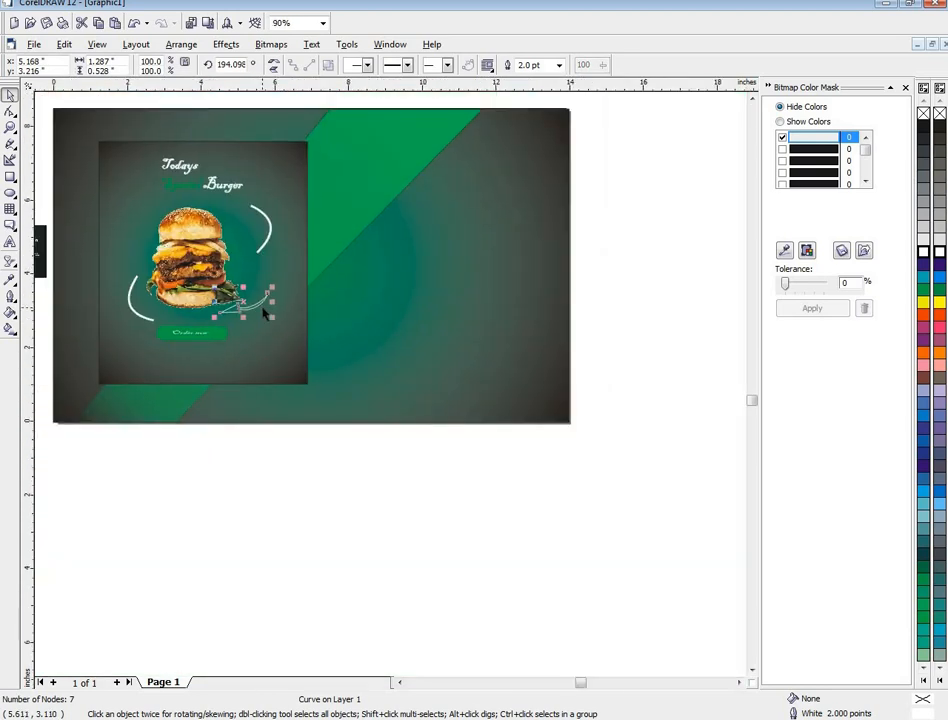
pyautogui.click(276, 462)
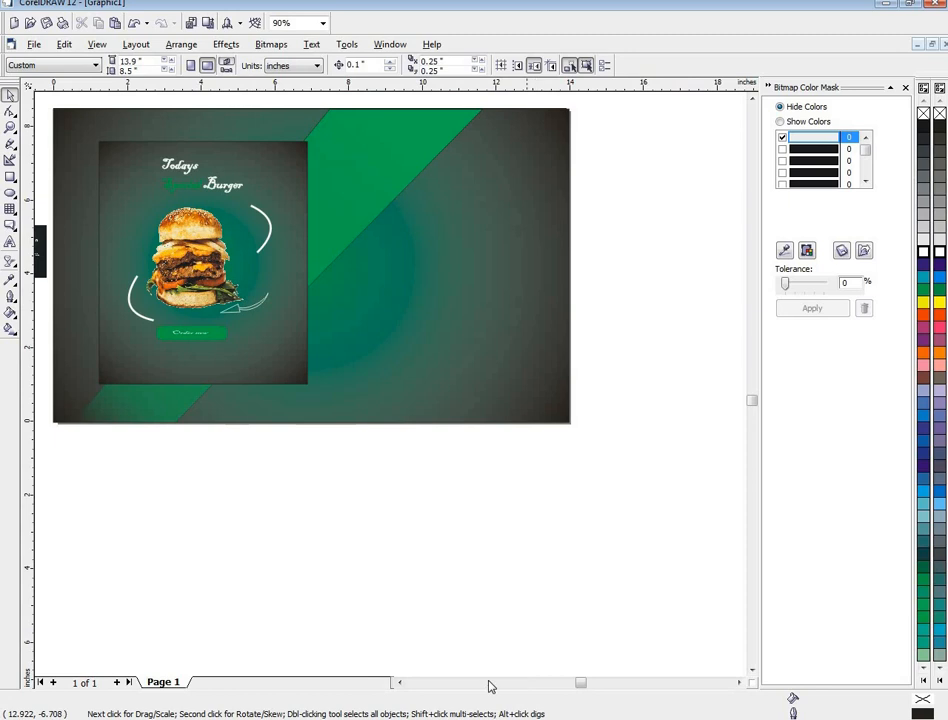
# - Move the upper right arc closer to the burger, centred at X 5.315 inches
pyautogui.click(400, 683)
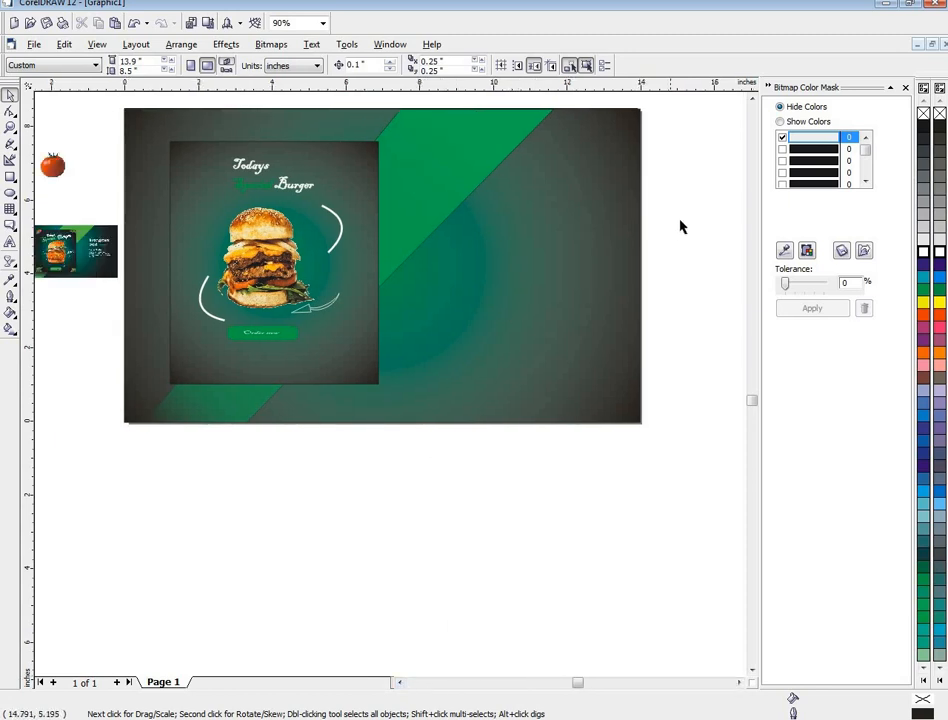
pyautogui.click(754, 100)
pyautogui.click(754, 100)
pyautogui.click(754, 100)
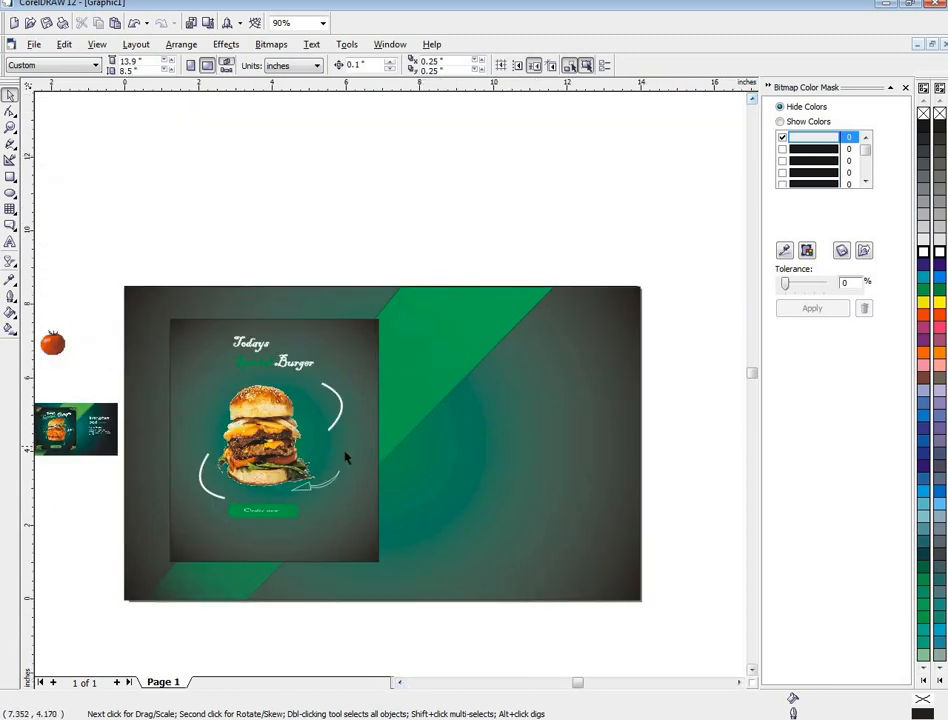
pyautogui.click(338, 405)
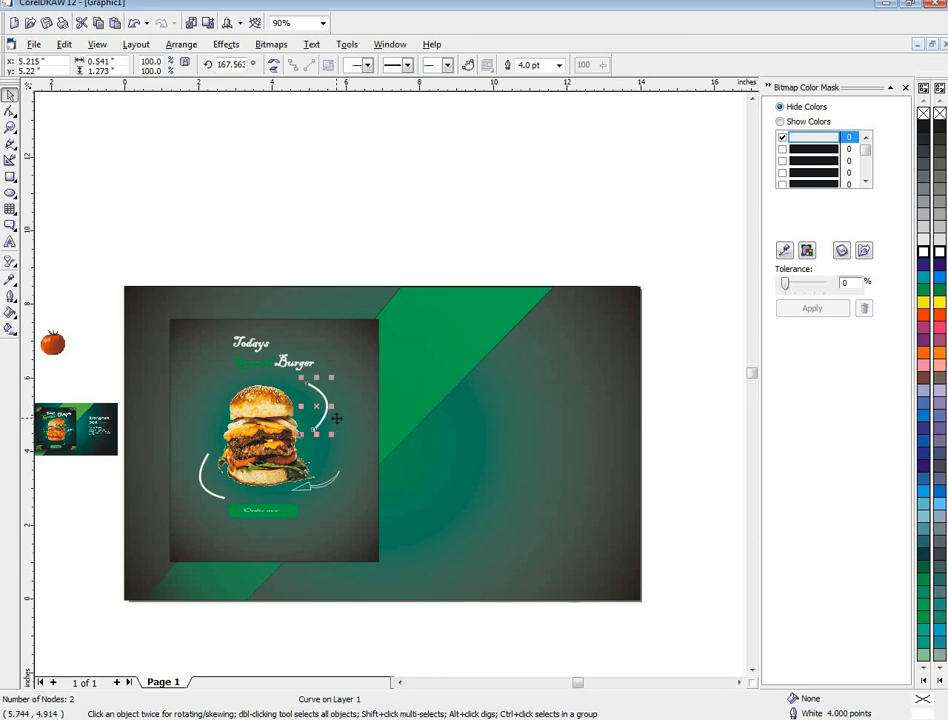
pyautogui.press('Right')
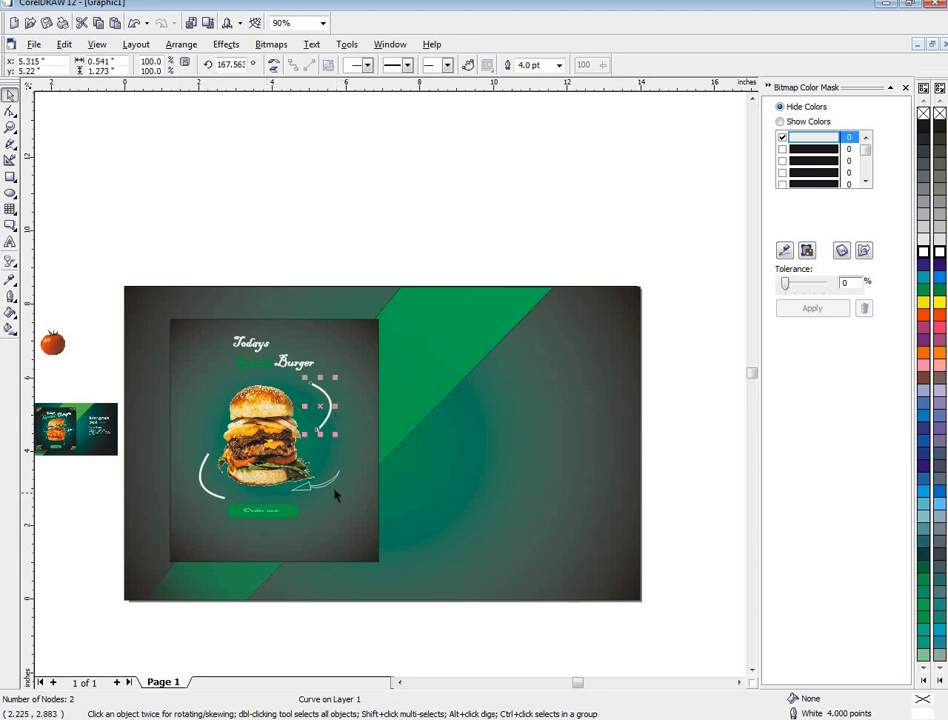
# - Move the burger, both arcs and the arrow together 0.3 inch left, and shift the "Todays Special Burger" heading left to sit above the burger
pyautogui.scroll(4, 354, 457)
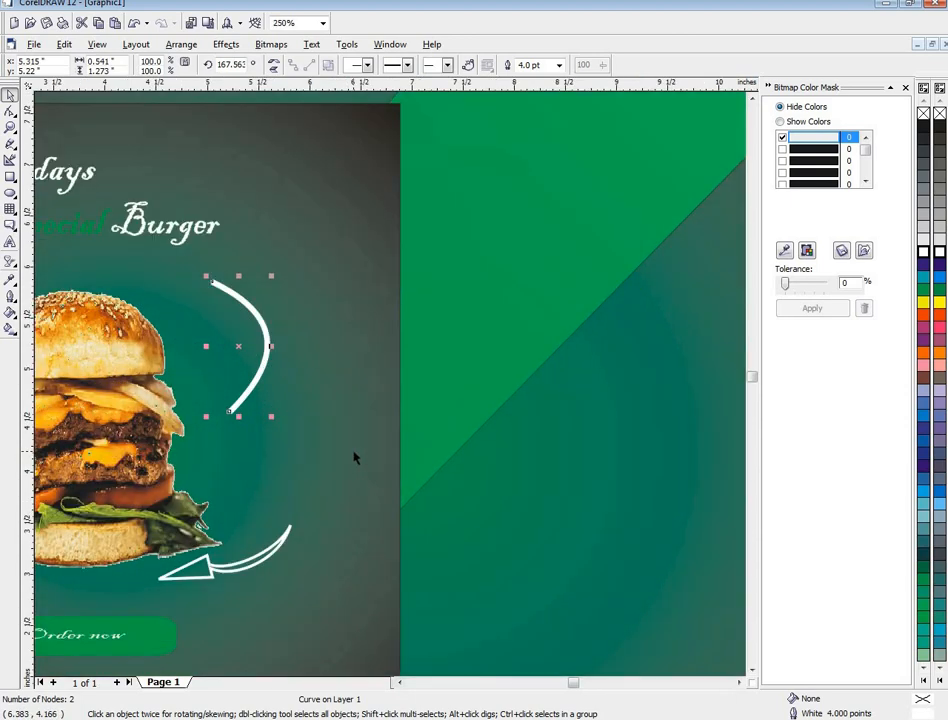
pyautogui.scroll(-4, 354, 457)
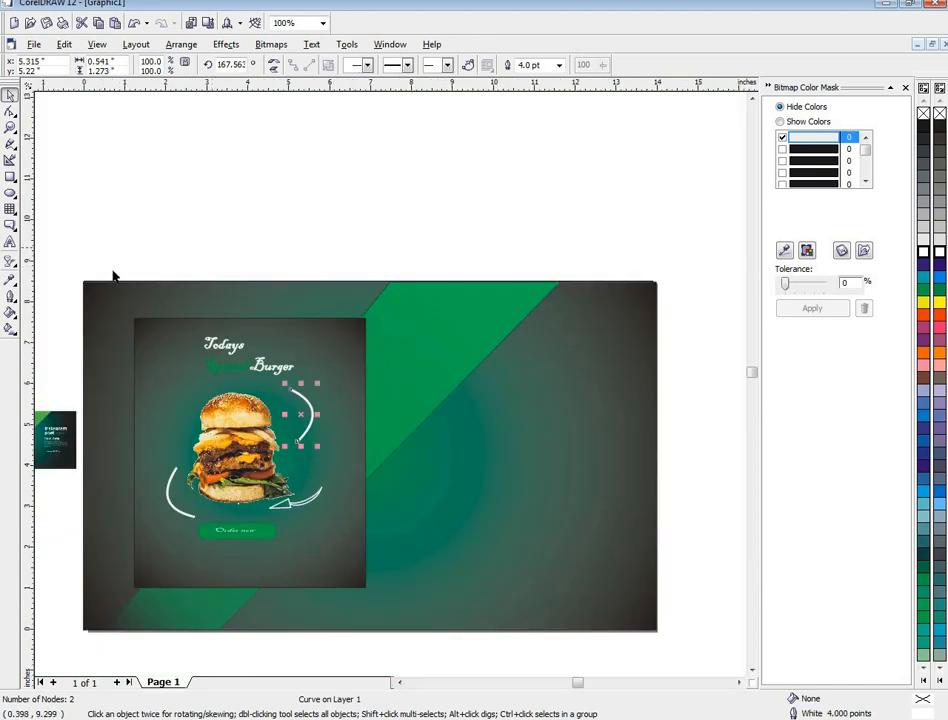
pyautogui.moveTo(105, 292); pyautogui.dragTo(236, 368)
pyautogui.press('p')
pyautogui.moveTo(59, 324); pyautogui.dragTo(325, 548)
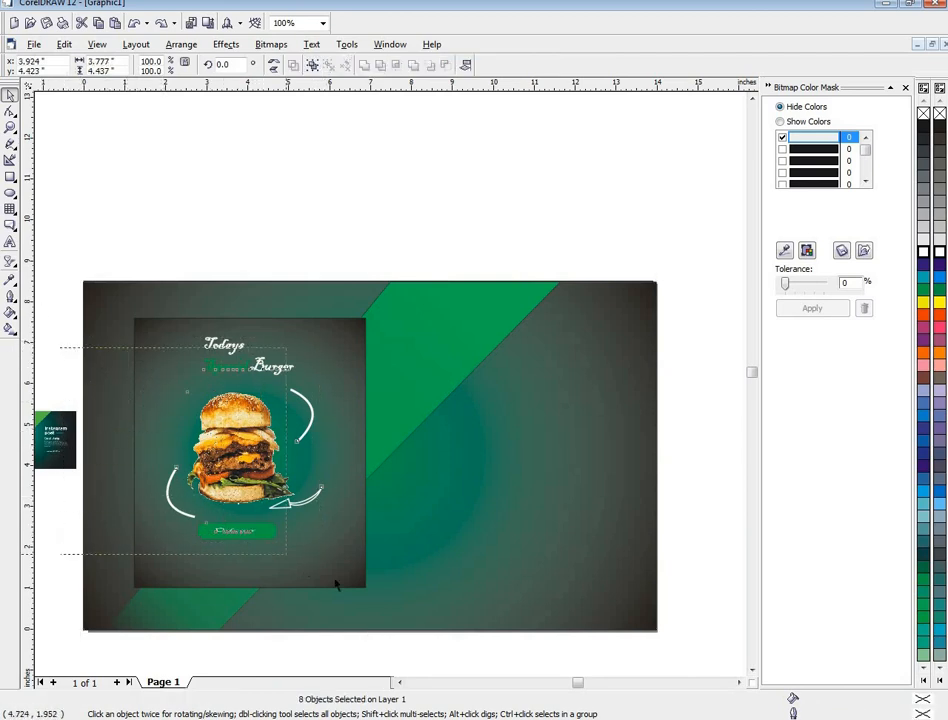
pyautogui.moveTo(66, 375); pyautogui.dragTo(348, 527)
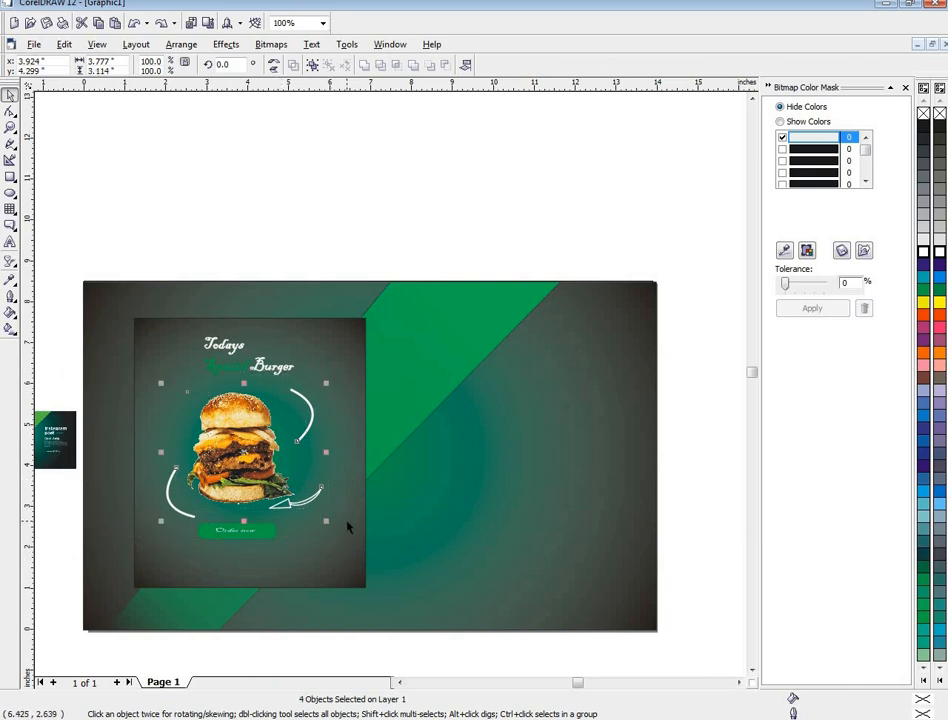
pyautogui.press('Left')
pyautogui.press('Left')
pyautogui.press('Left')
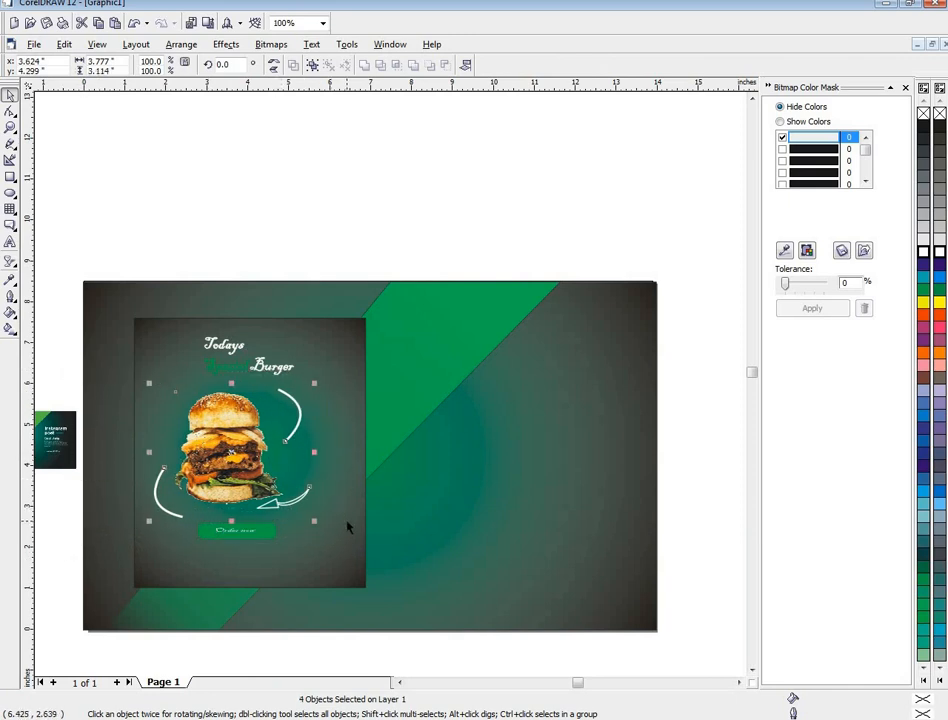
pyautogui.press('Right')
pyautogui.moveTo(177, 248); pyautogui.dragTo(307, 396)
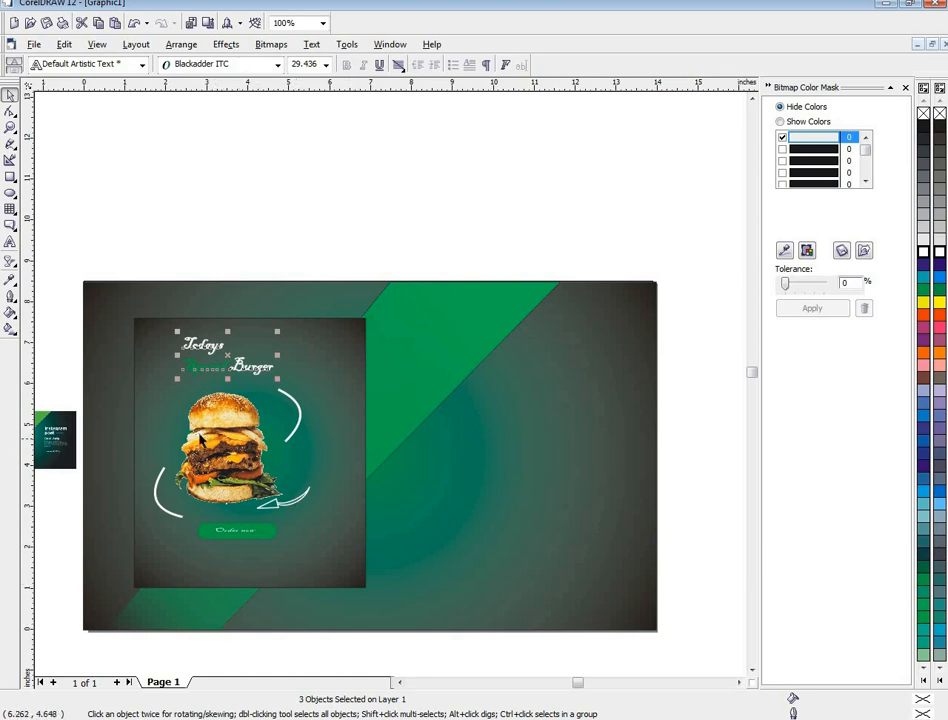
# - Move the thought-bubble shape from beside the page to the burger's right side and give it a white outline
pyautogui.scroll(-1, 59, 328)
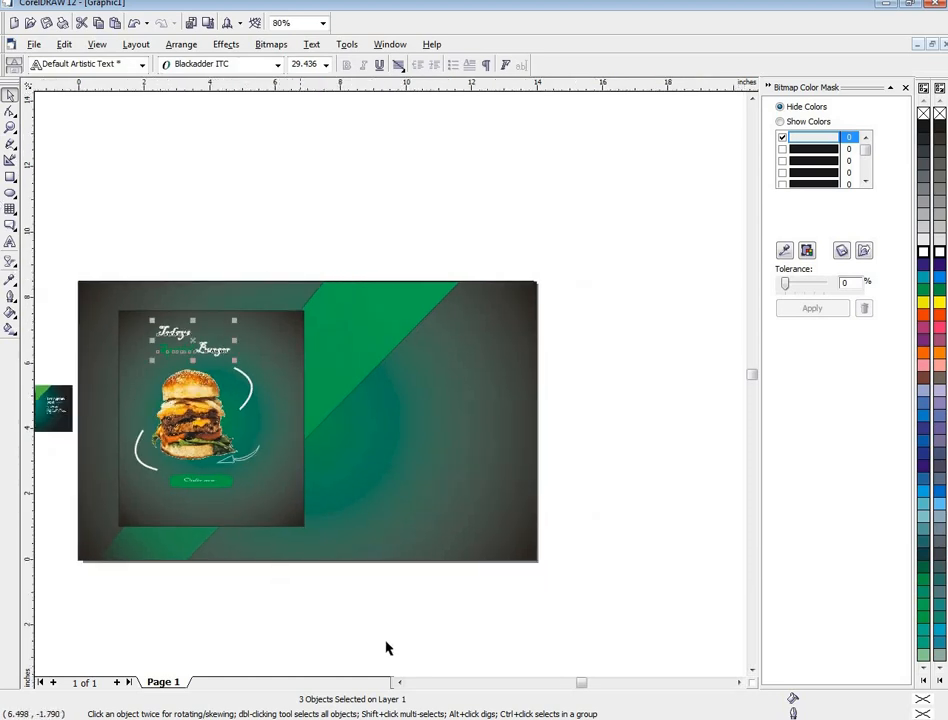
pyautogui.click(408, 684)
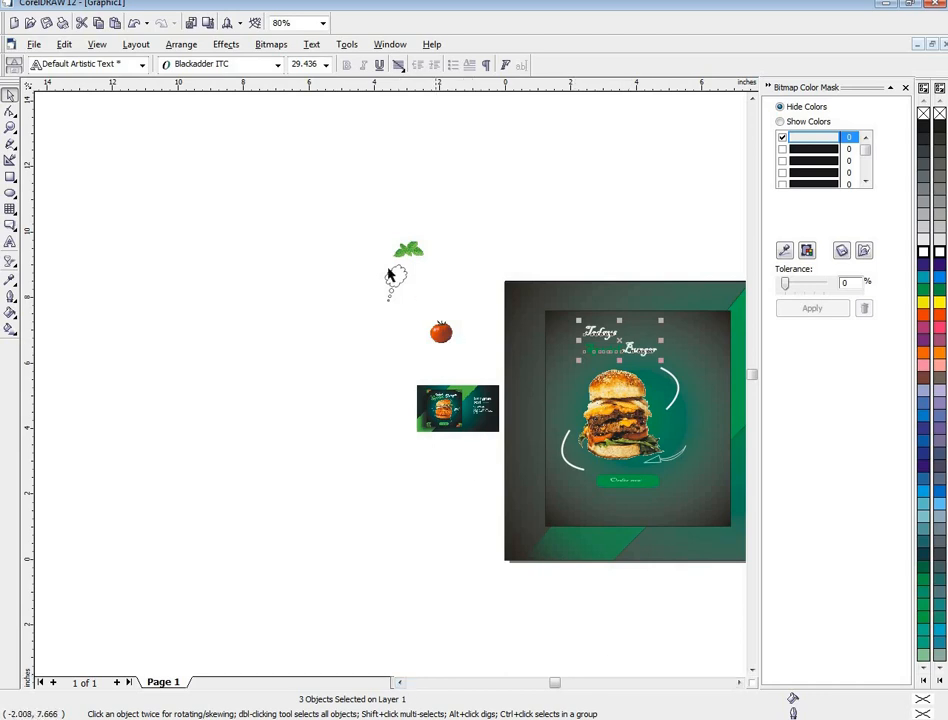
pyautogui.moveTo(394, 275); pyautogui.dragTo(686, 420)
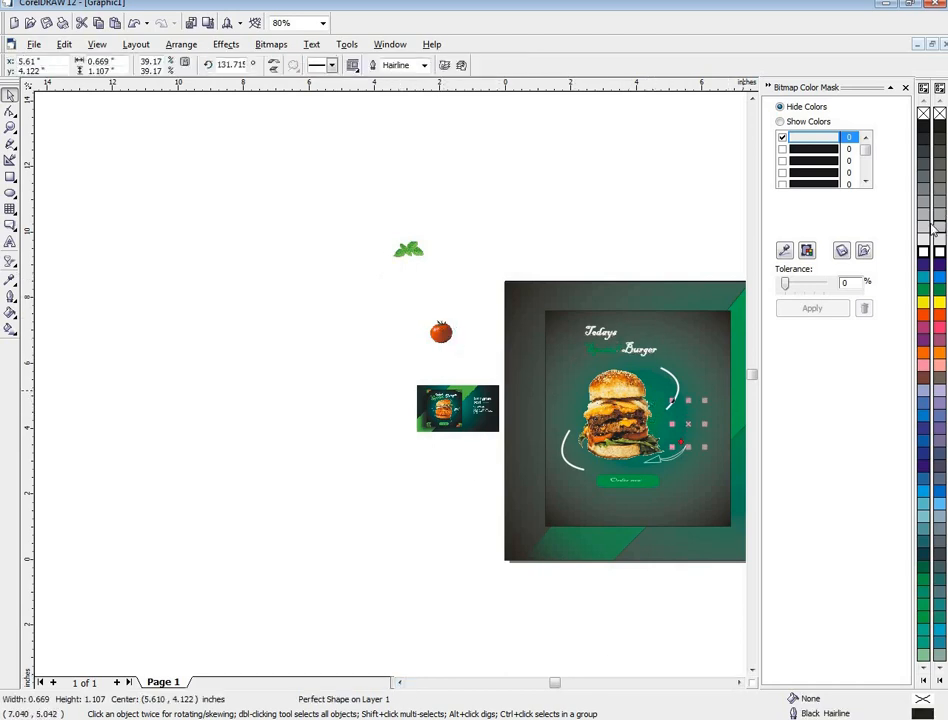
pyautogui.rightClick(925, 253)
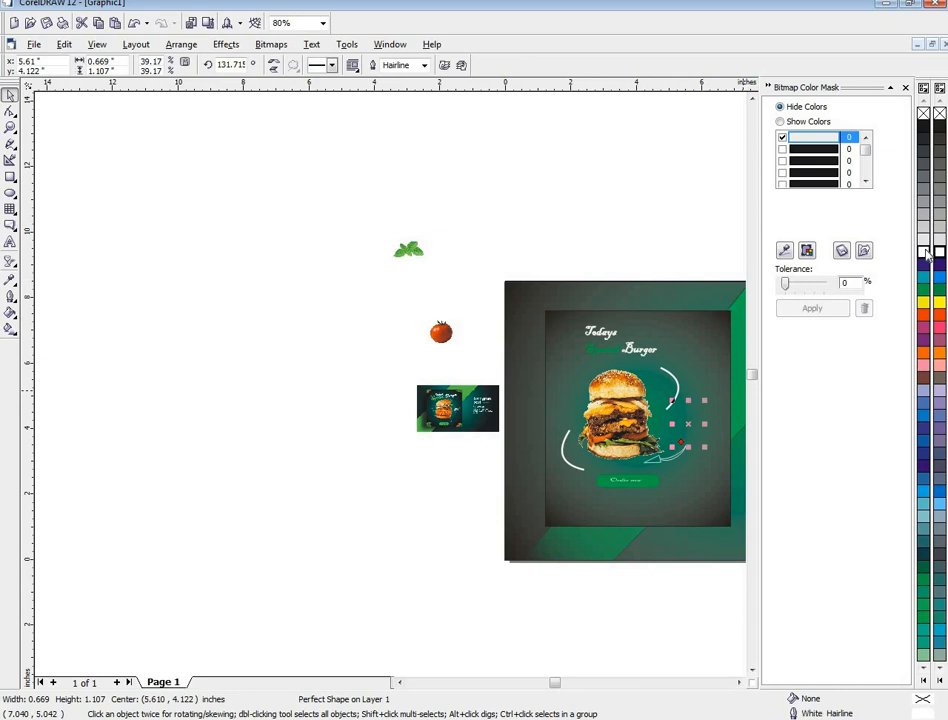
# - Bring the thought bubble to the front of the stacking order
pyautogui.rightClick(688, 423)
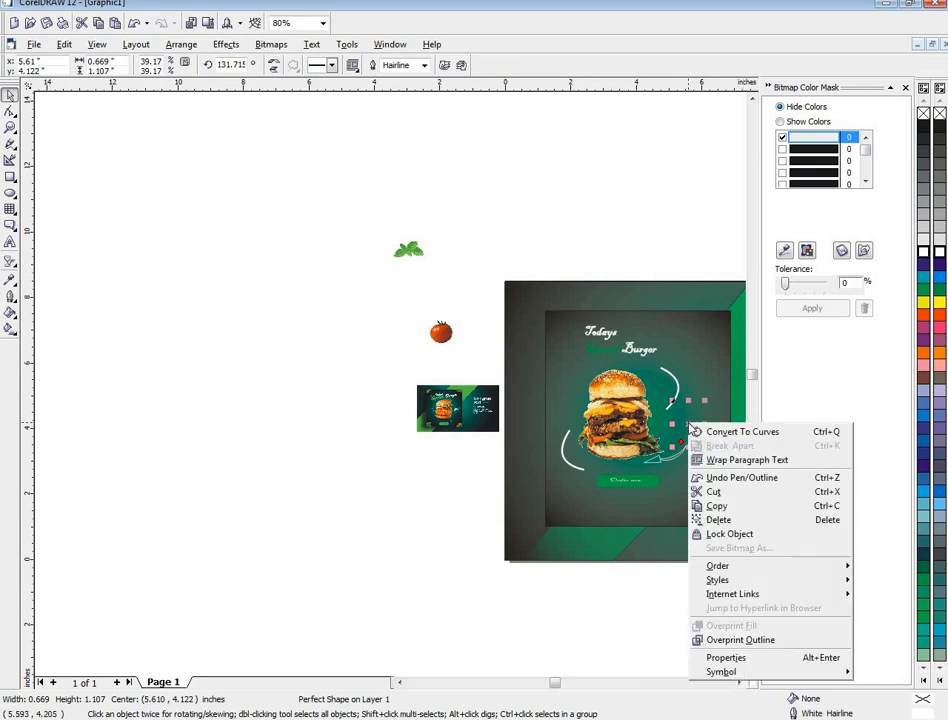
pyautogui.moveTo(692, 570)
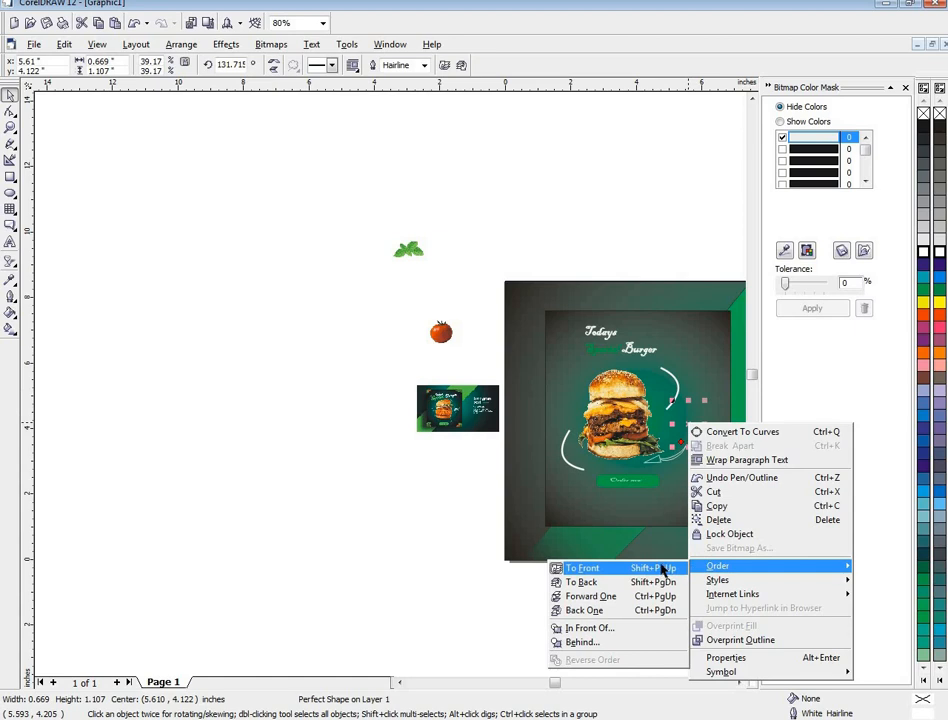
pyautogui.click(660, 567)
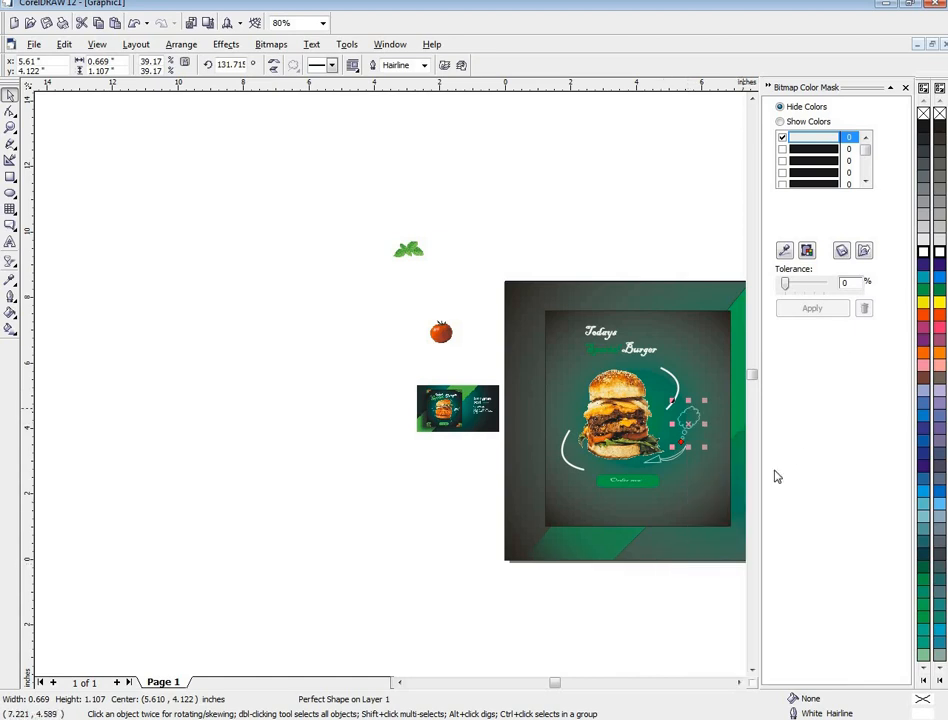
# - Move the thought bubble right to X 6.13, Y 4.31 inches and mirror it horizontally
pyautogui.click(739, 682)
pyautogui.scroll(3, 385, 465)
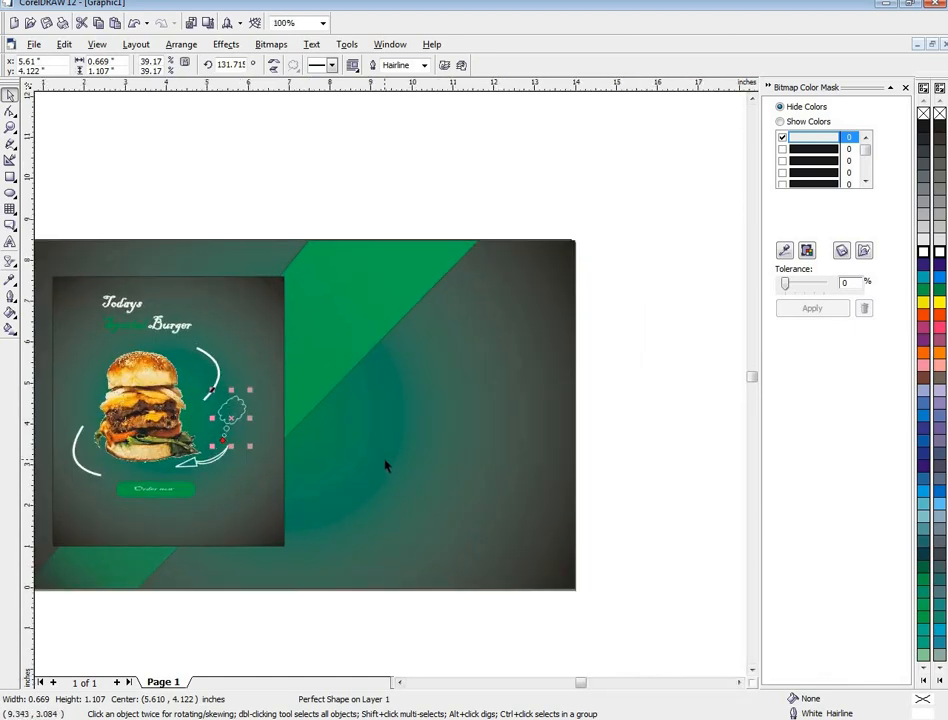
pyautogui.moveTo(155, 399); pyautogui.dragTo(187, 387)
pyautogui.click(274, 60)
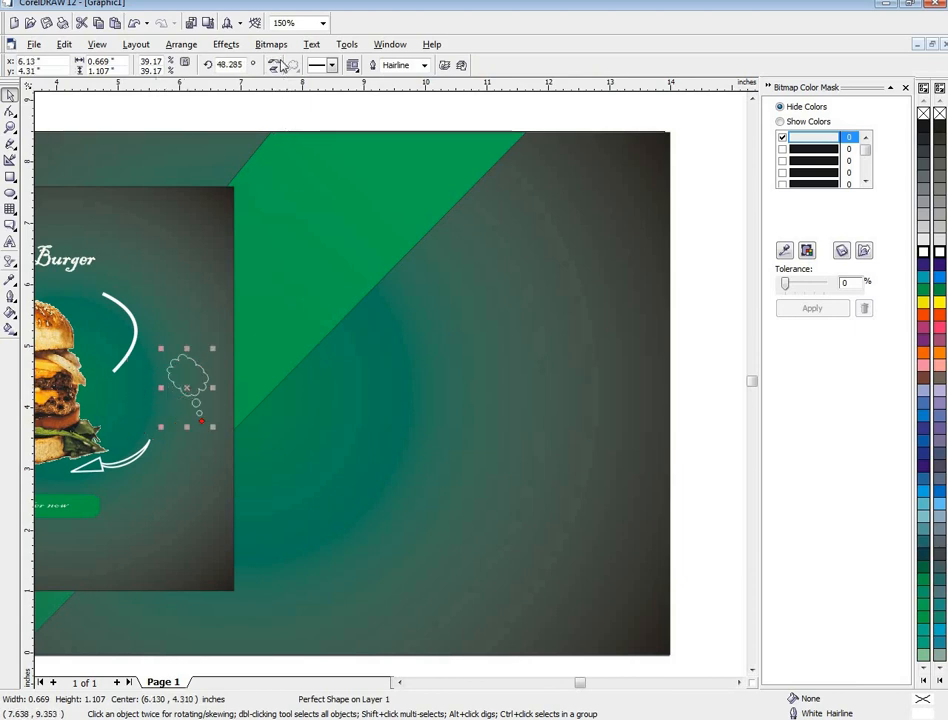
# - Move the thought bubble closer to the burger, around X 5.886, Y 4.134 inches, and enlarge it to about 0.833 × 1.378 inches
pyautogui.moveTo(185, 393); pyautogui.dragTo(163, 393)
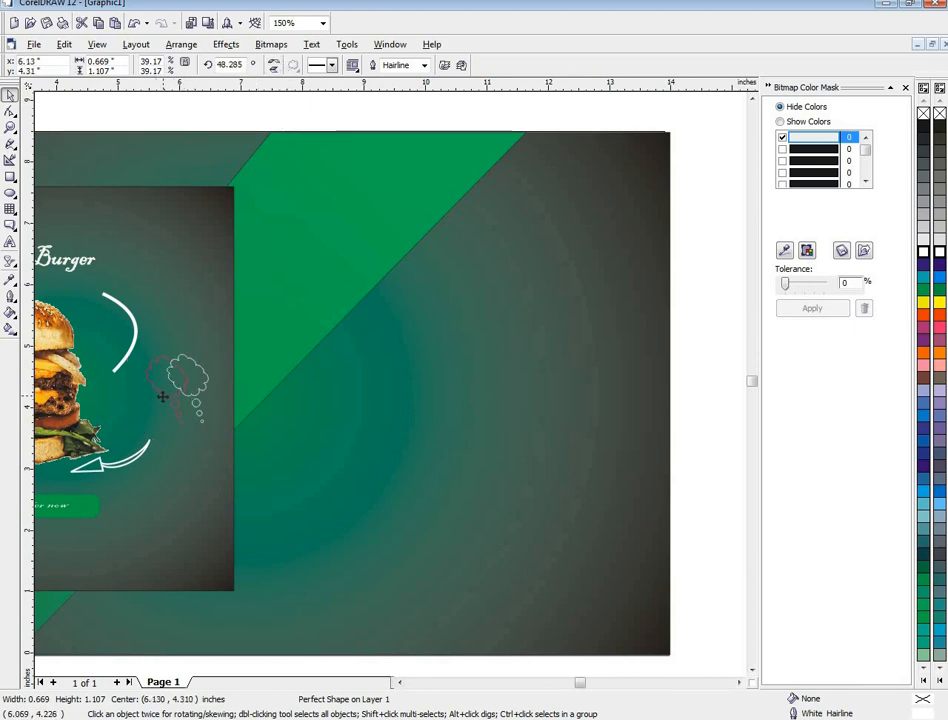
pyautogui.moveTo(194, 430); pyautogui.dragTo(205, 451)
pyautogui.moveTo(170, 386); pyautogui.dragTo(176, 396)
pyautogui.moveTo(211, 463); pyautogui.dragTo(205, 449)
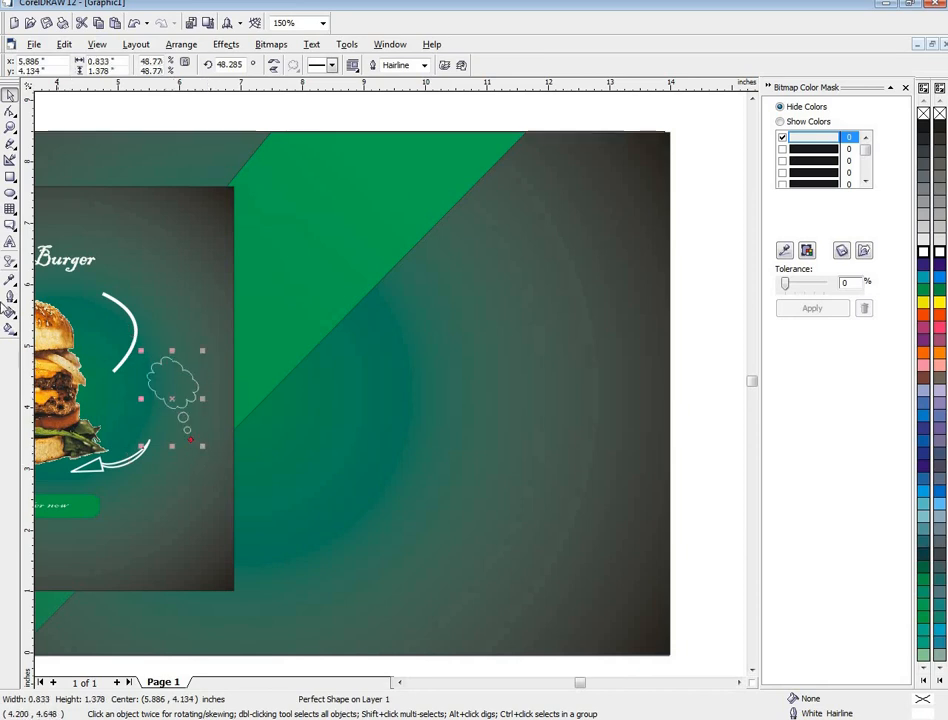
# - Add the white two-line text "20 %" inside the thought bubble in Arial and scale it down to about 15.7 pt
pyautogui.click(10, 242)
pyautogui.click(194, 411)
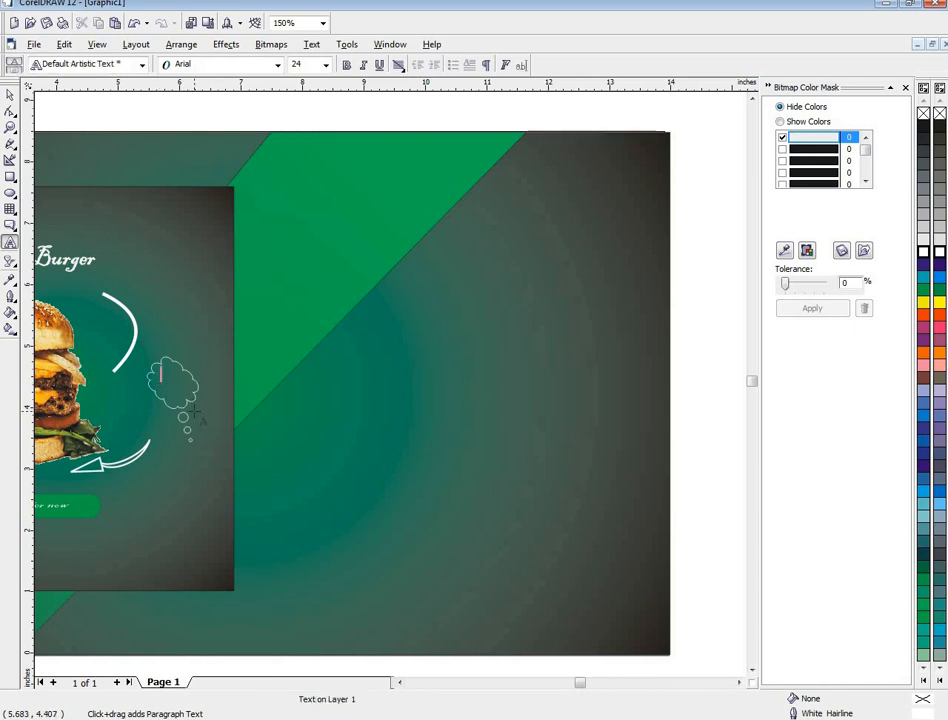
pyautogui.write('20')
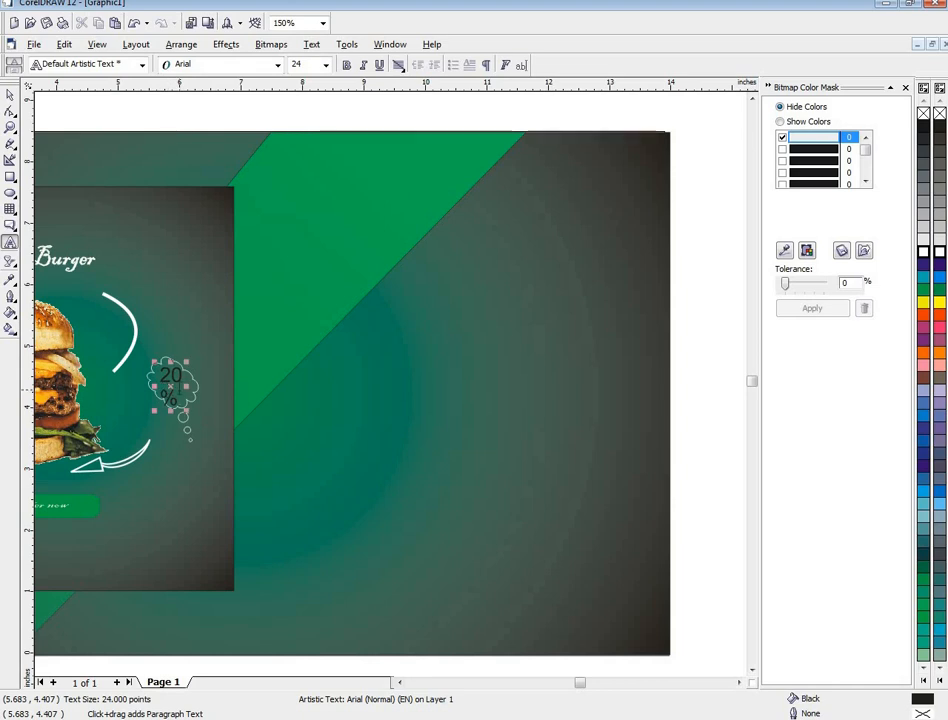
pyautogui.click(9, 94)
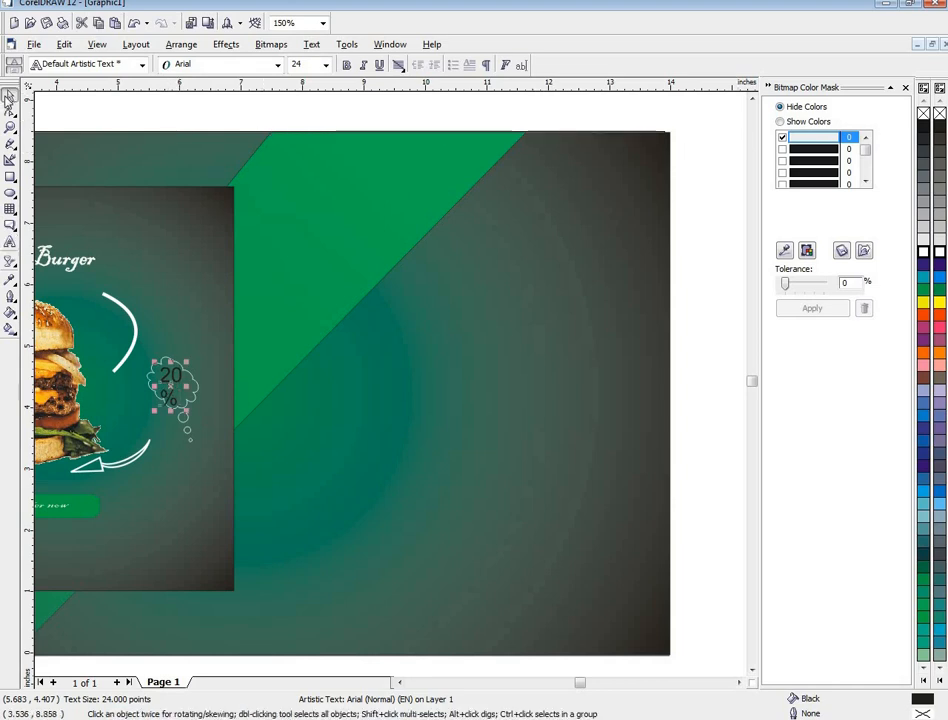
pyautogui.click(937, 252)
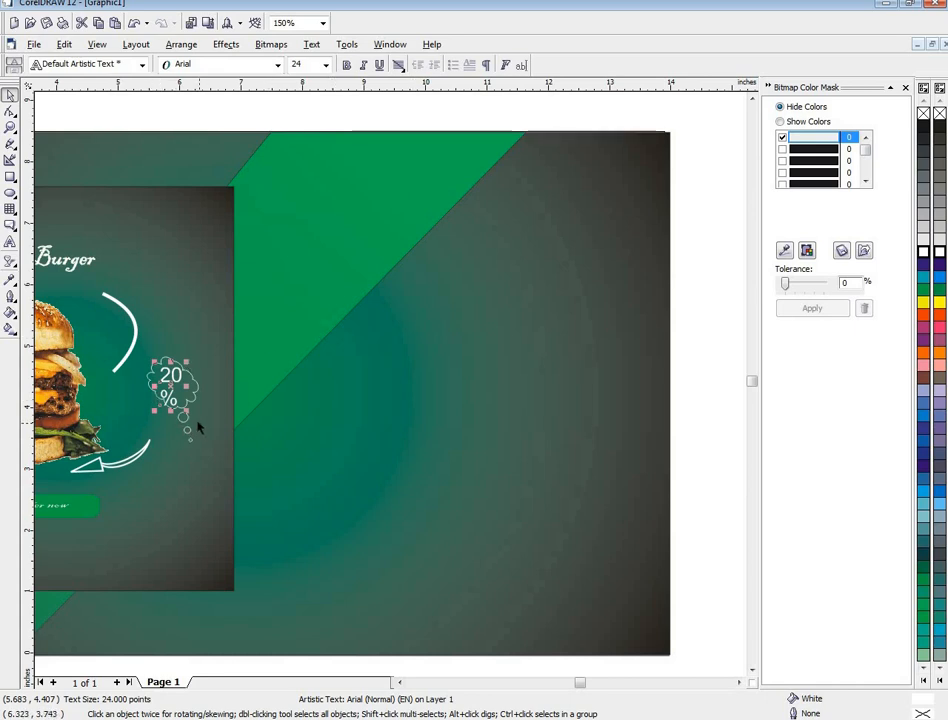
pyautogui.moveTo(187, 412); pyautogui.dragTo(182, 404)
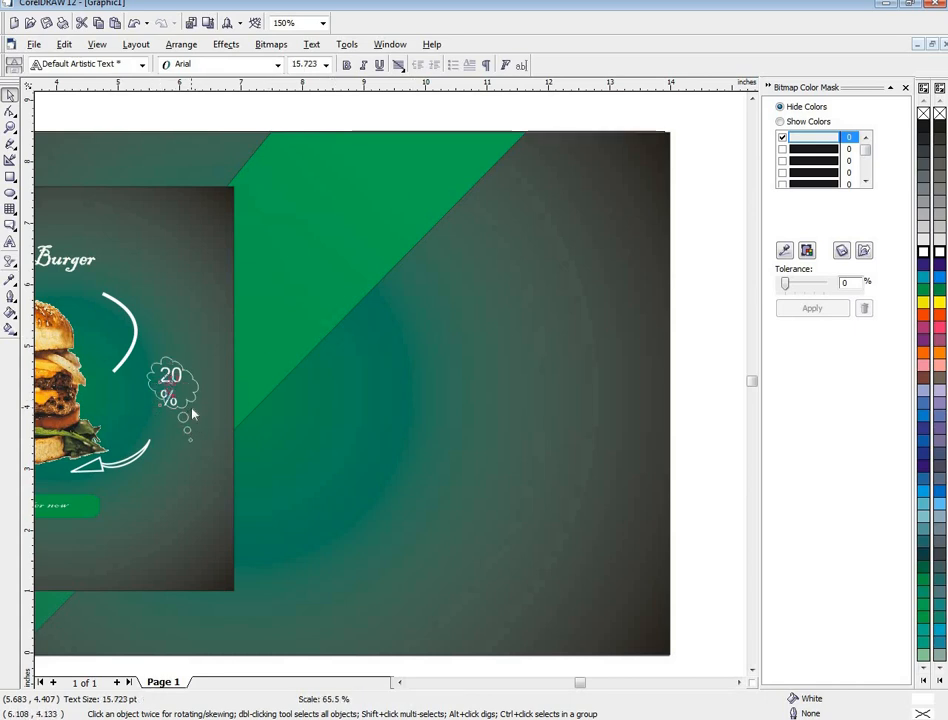
pyautogui.click(294, 478)
# - Move the leaf image from beside the page to the inner panel's lower-left corner and bring it to the front
pyautogui.scroll(-3, 296, 478)
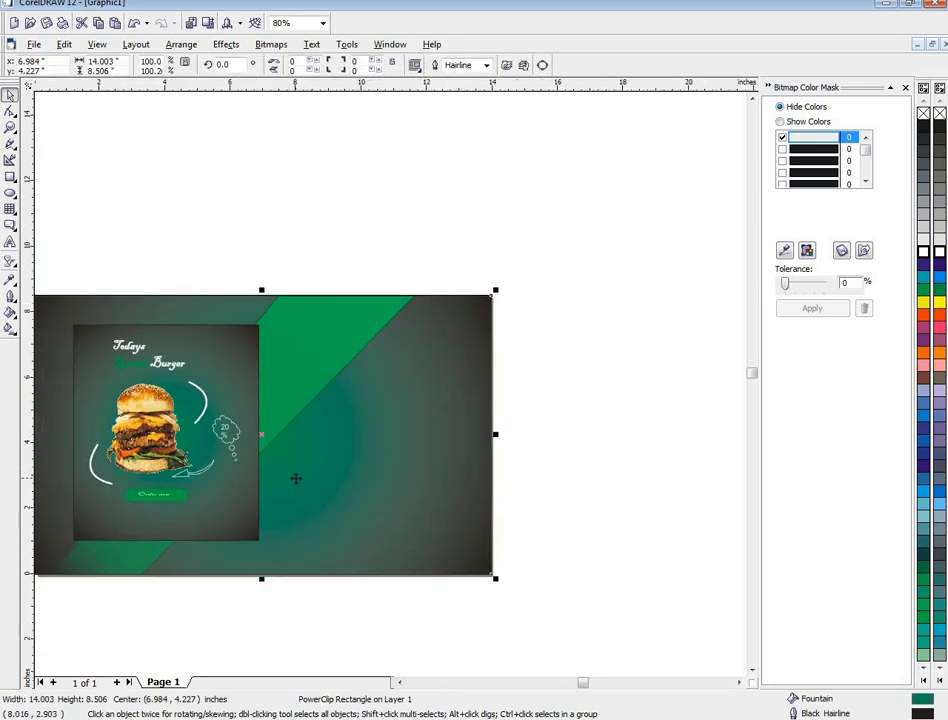
pyautogui.scroll(-2, 296, 478)
pyautogui.scroll(8, 264, 465)
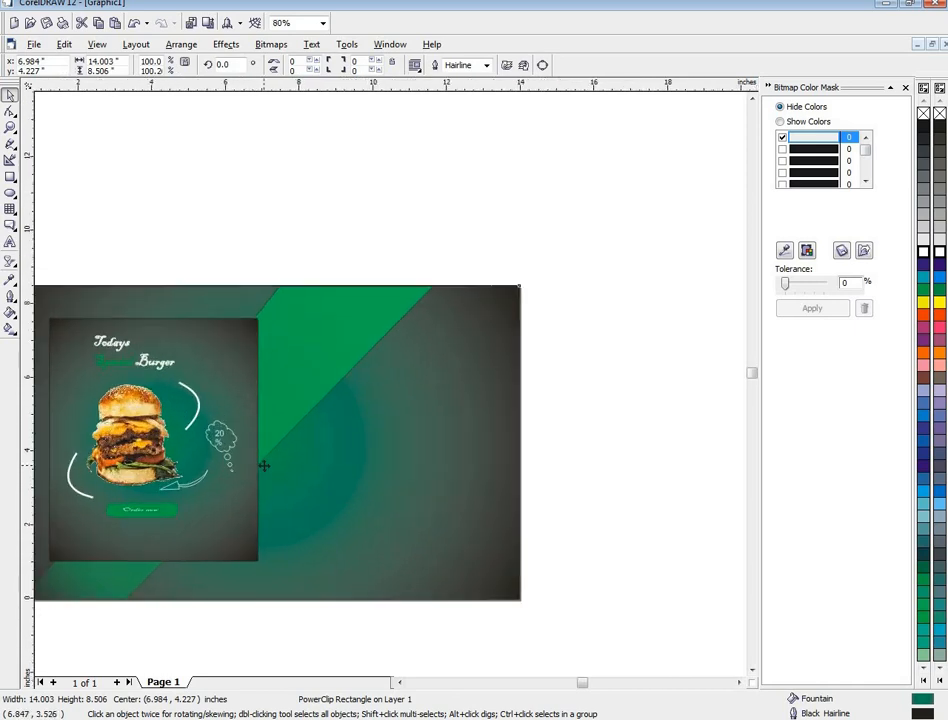
pyautogui.scroll(-7, 264, 465)
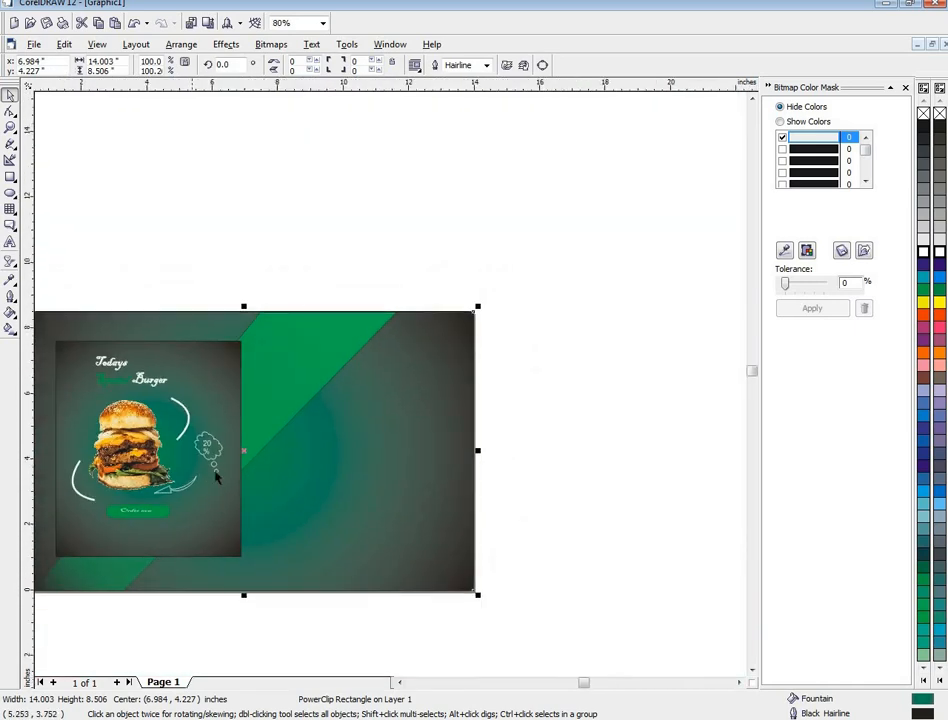
pyautogui.click(401, 684)
pyautogui.click(401, 684)
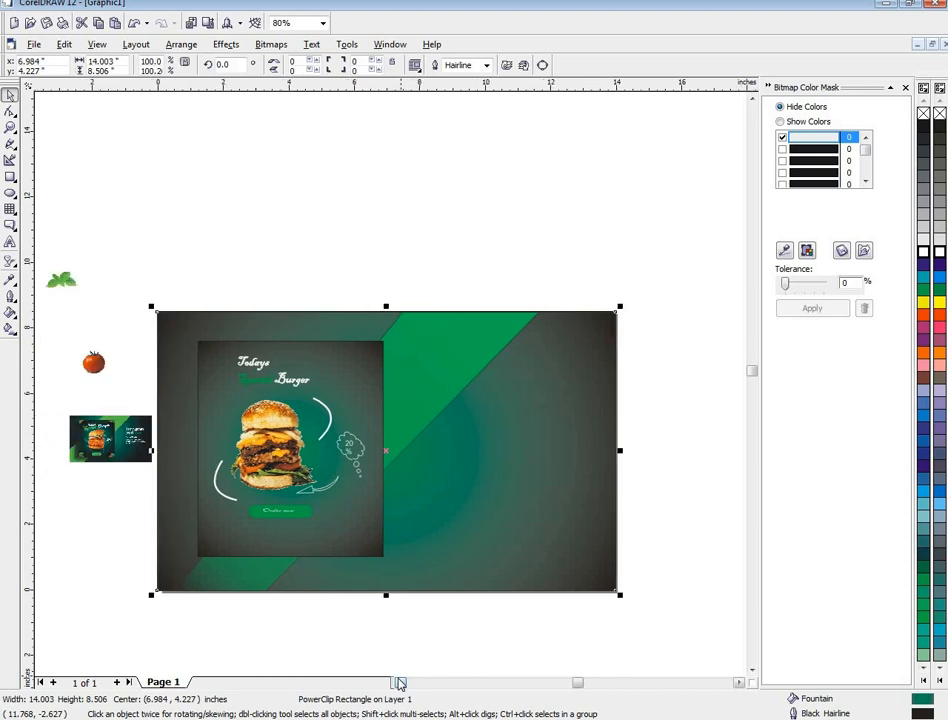
pyautogui.click(401, 684)
pyautogui.moveTo(124, 280); pyautogui.dragTo(260, 464)
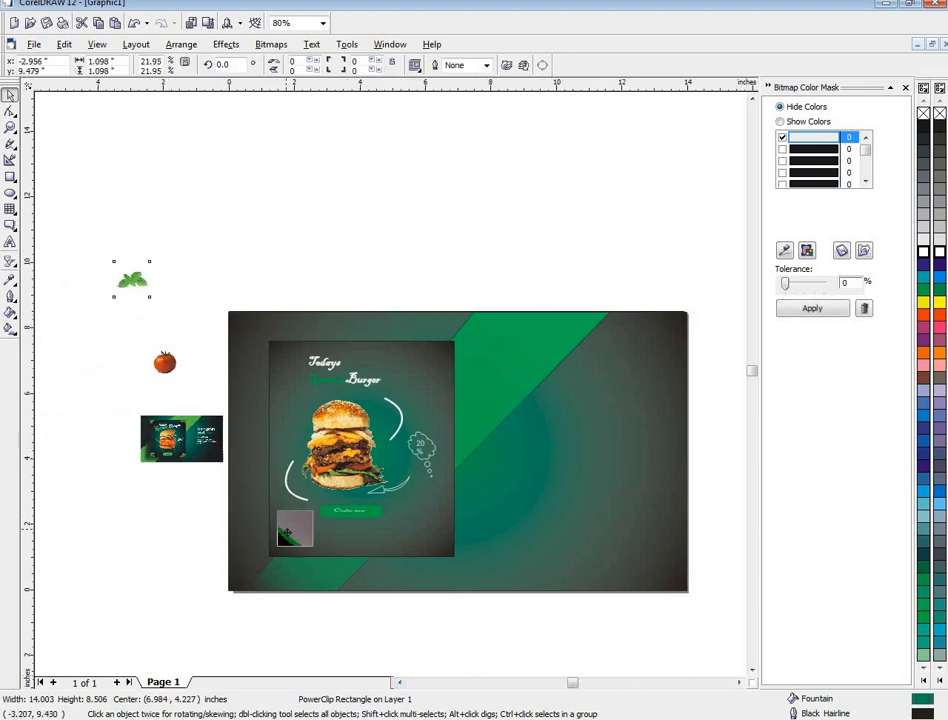
pyautogui.moveTo(286, 529); pyautogui.dragTo(289, 544)
pyautogui.rightClick(294, 537)
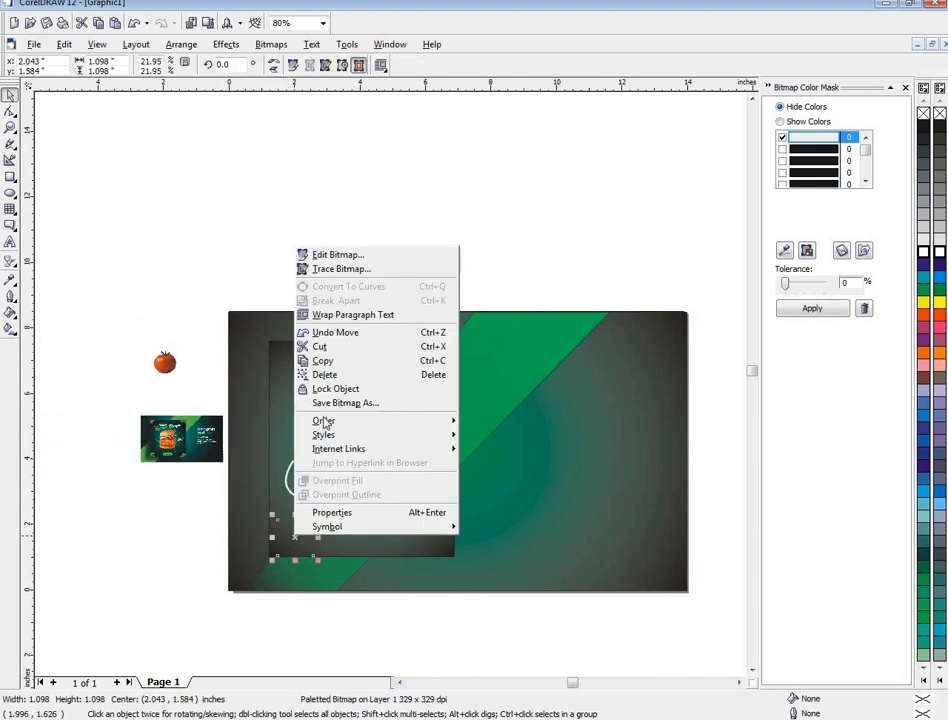
pyautogui.moveTo(324, 420)
pyautogui.click(492, 328)
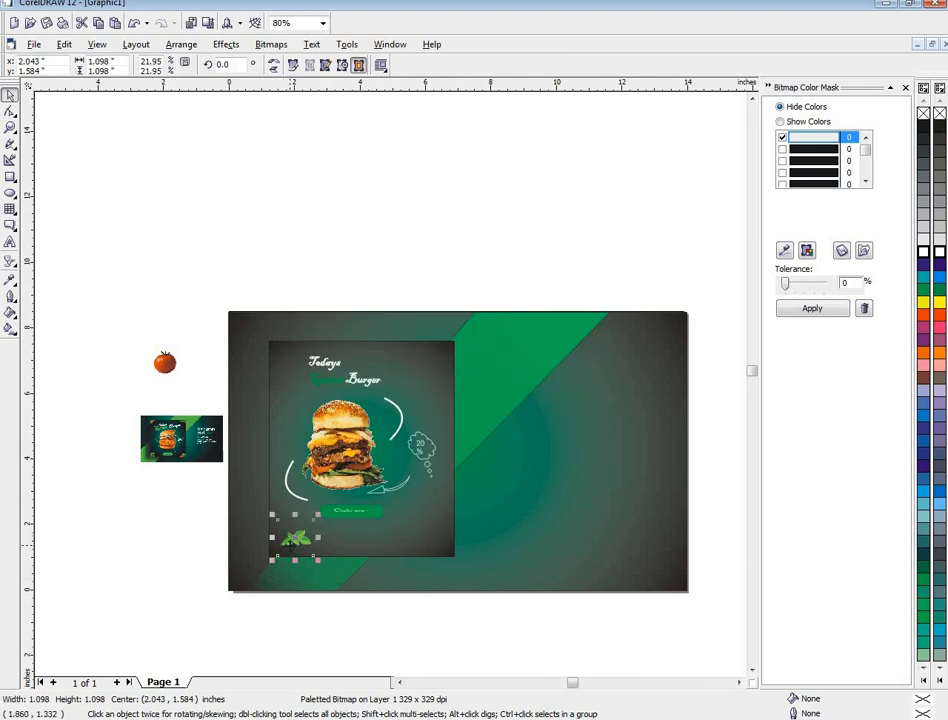
# - Place the leaf image inside the inner panel with PowerClip and open the panel's contents for editing
pyautogui.click(182, 44)
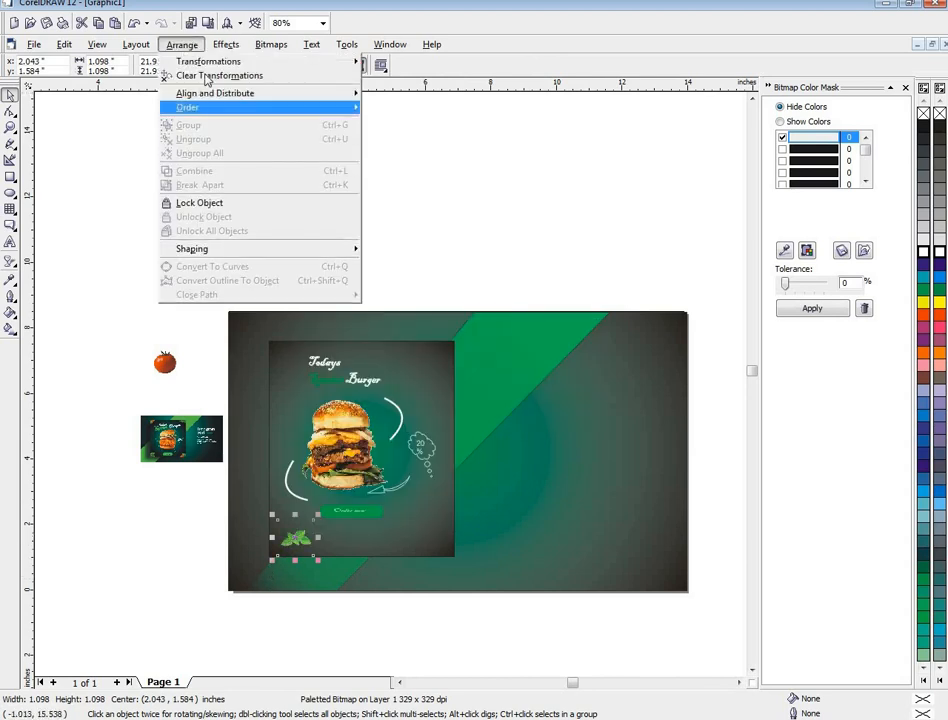
pyautogui.moveTo(226, 44)
pyautogui.moveTo(260, 209)
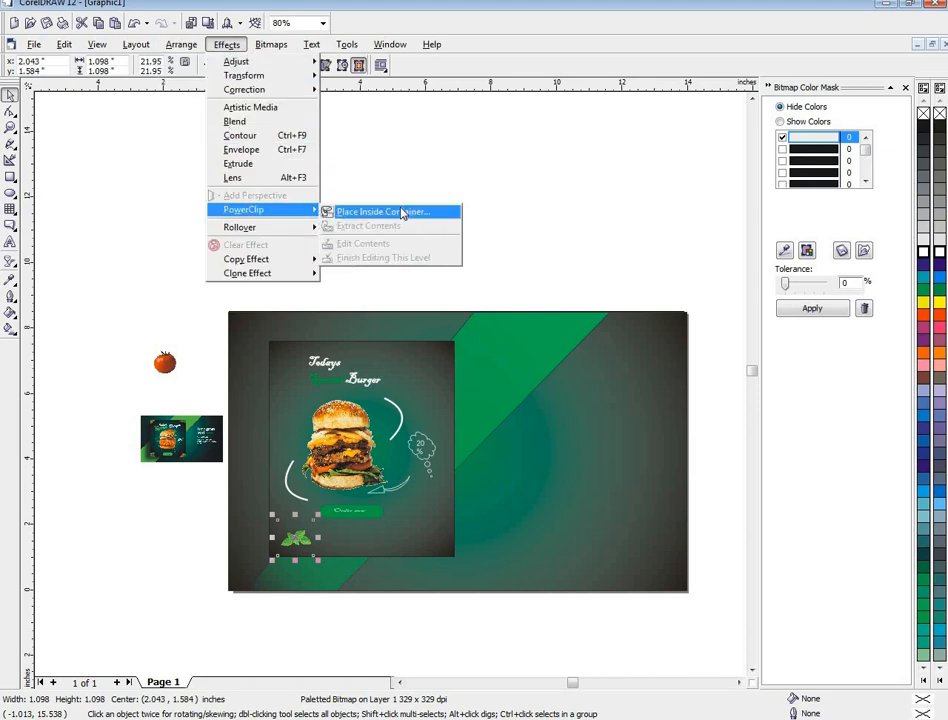
pyautogui.click(401, 213)
pyautogui.click(273, 503)
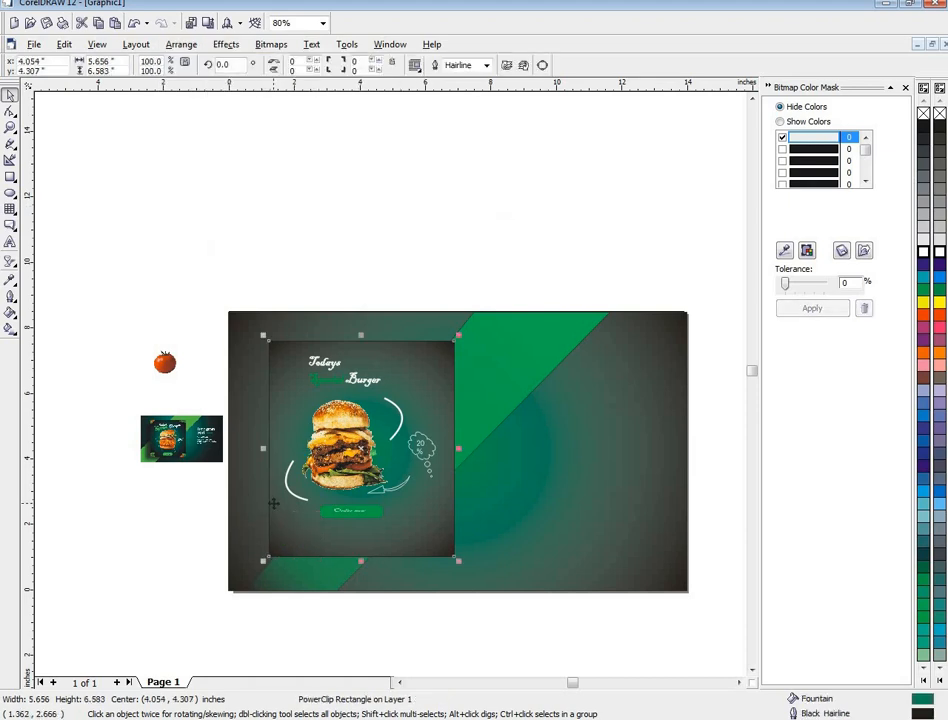
pyautogui.rightClick(273, 503)
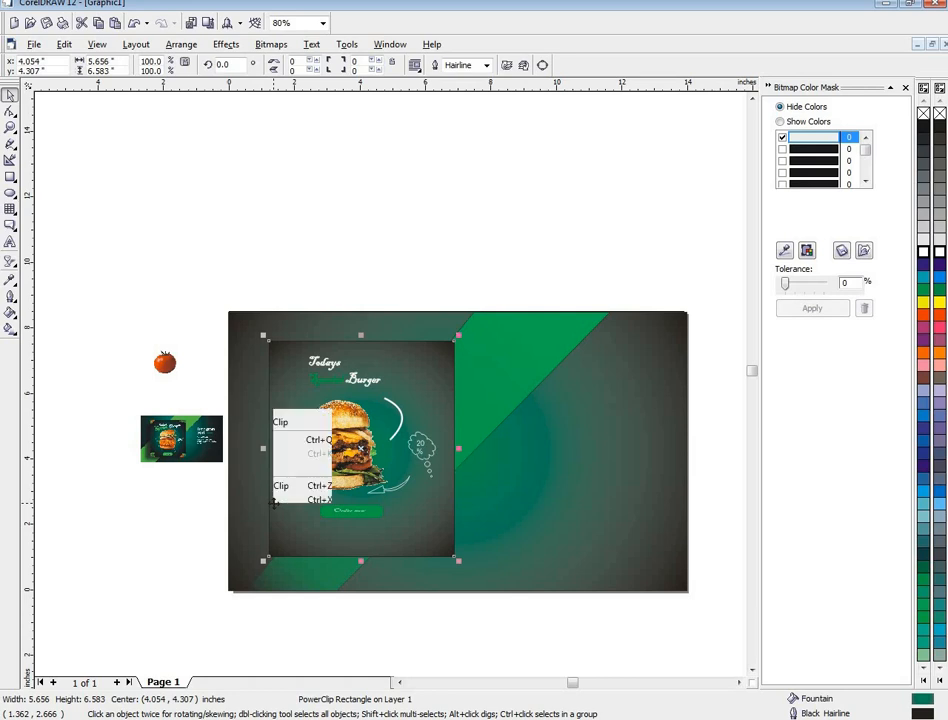
pyautogui.click(336, 223)
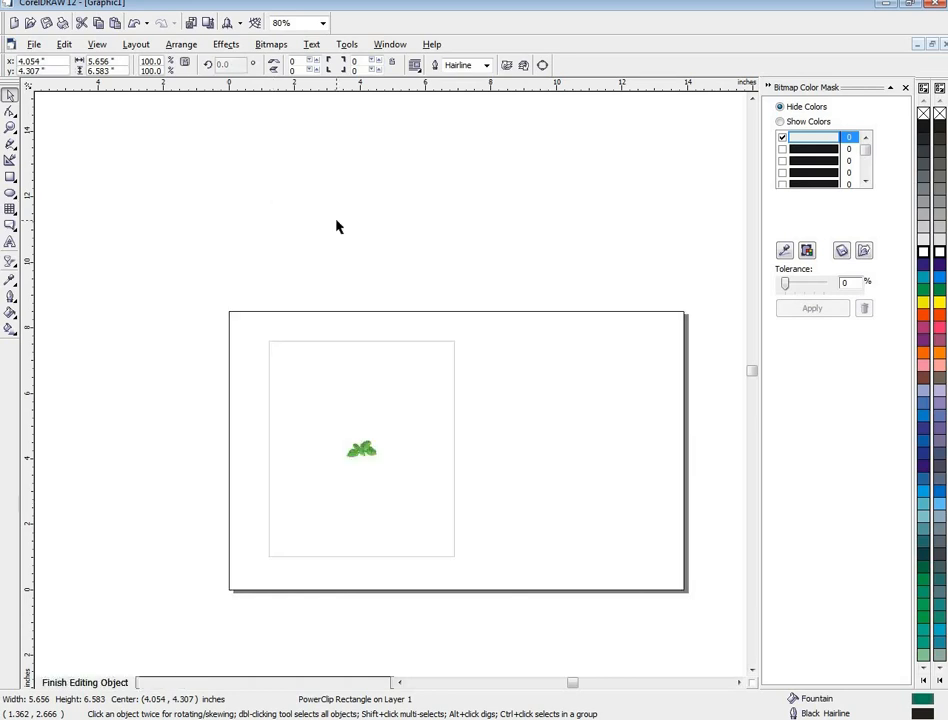
# - Move the leaf to the panel's lower-left corner and place copies of it at the other three corners
pyautogui.moveTo(365, 451); pyautogui.dragTo(275, 546)
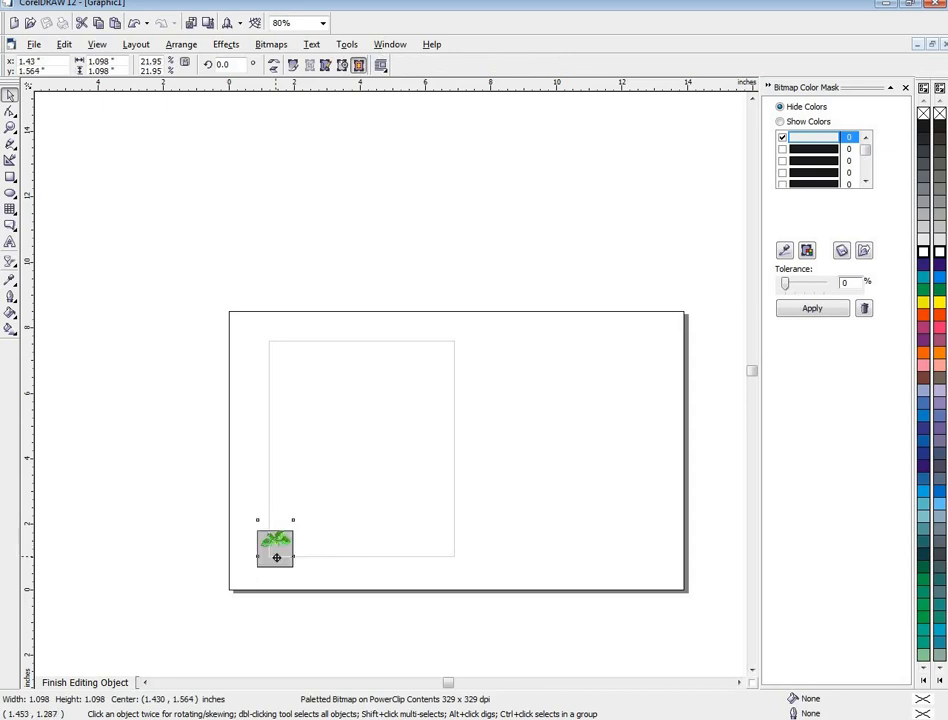
pyautogui.moveTo(282, 367); pyautogui.dragTo(278, 550)
pyautogui.moveTo(446, 353); pyautogui.dragTo(440, 353)
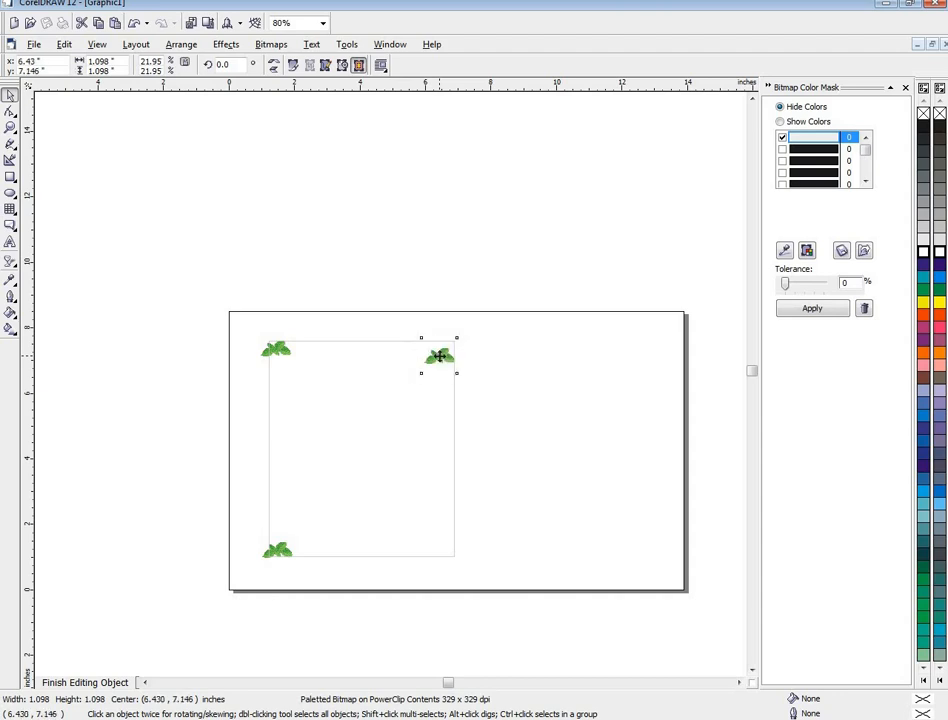
pyautogui.rightClick(438, 542)
pyautogui.moveTo(435, 541); pyautogui.dragTo(441, 551)
pyautogui.click(434, 354)
pyautogui.moveTo(439, 356); pyautogui.dragTo(442, 351)
pyautogui.click(268, 350)
pyautogui.moveTo(268, 350); pyautogui.dragTo(271, 347)
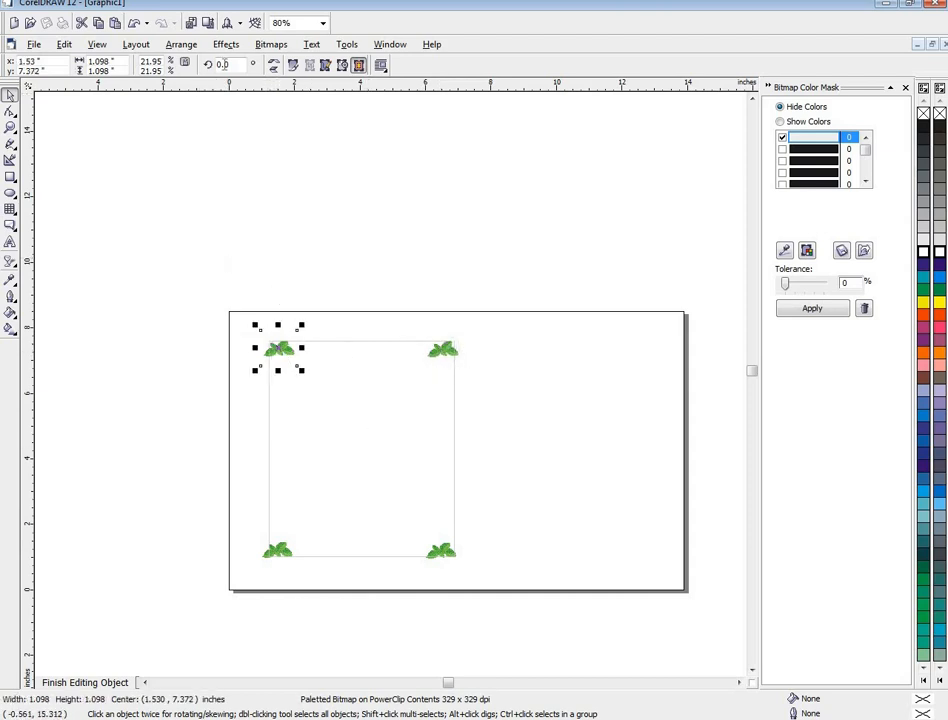
# - Finish editing the inner panel's PowerClip contents
pyautogui.rightClick(359, 416)
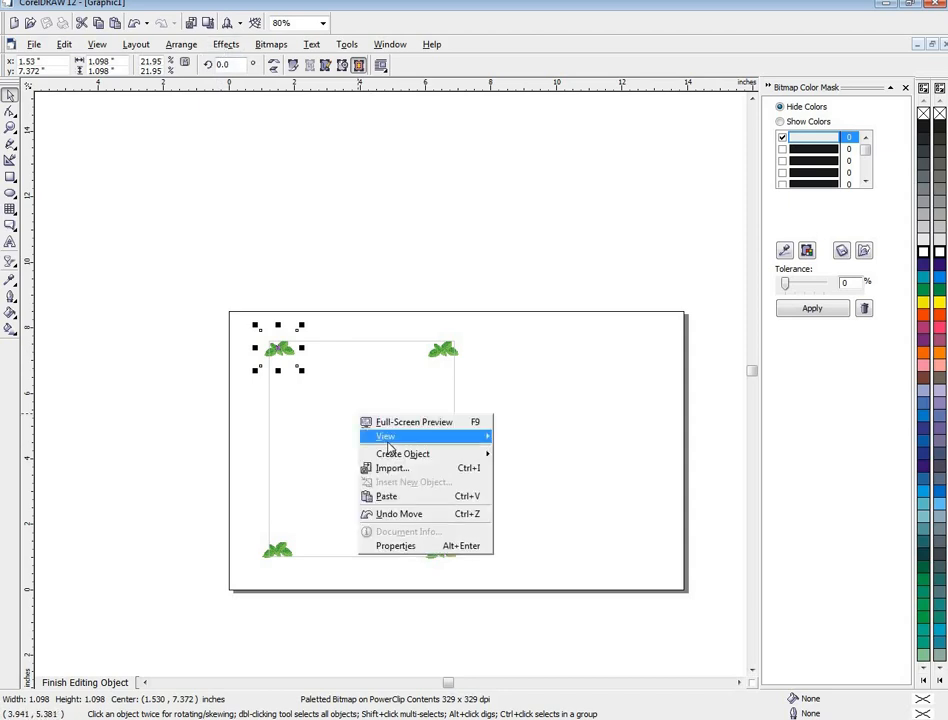
pyautogui.click(282, 347)
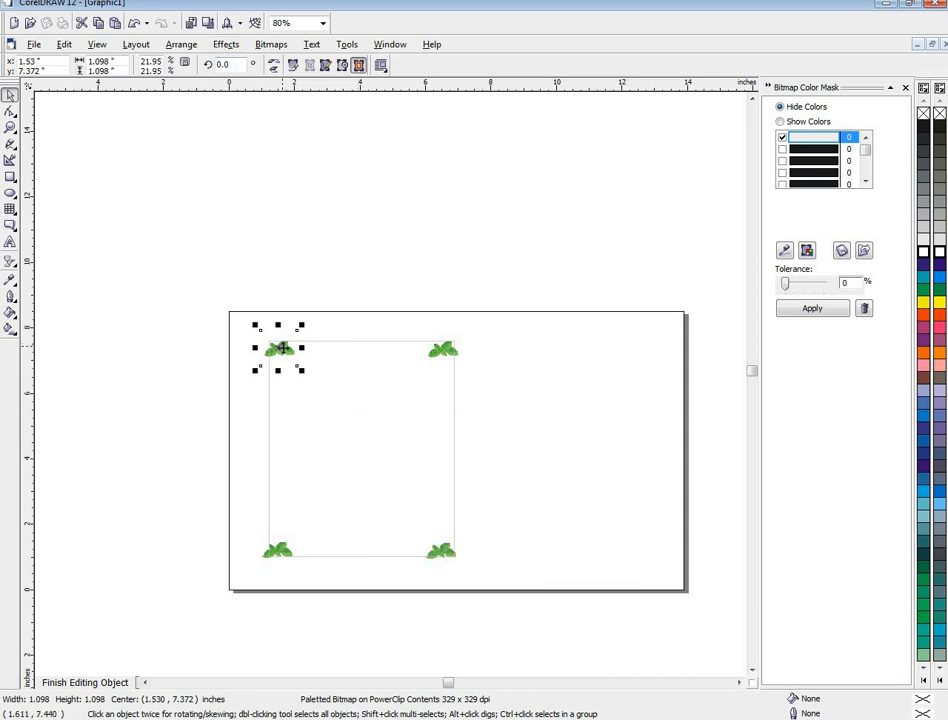
pyautogui.rightClick(283, 347)
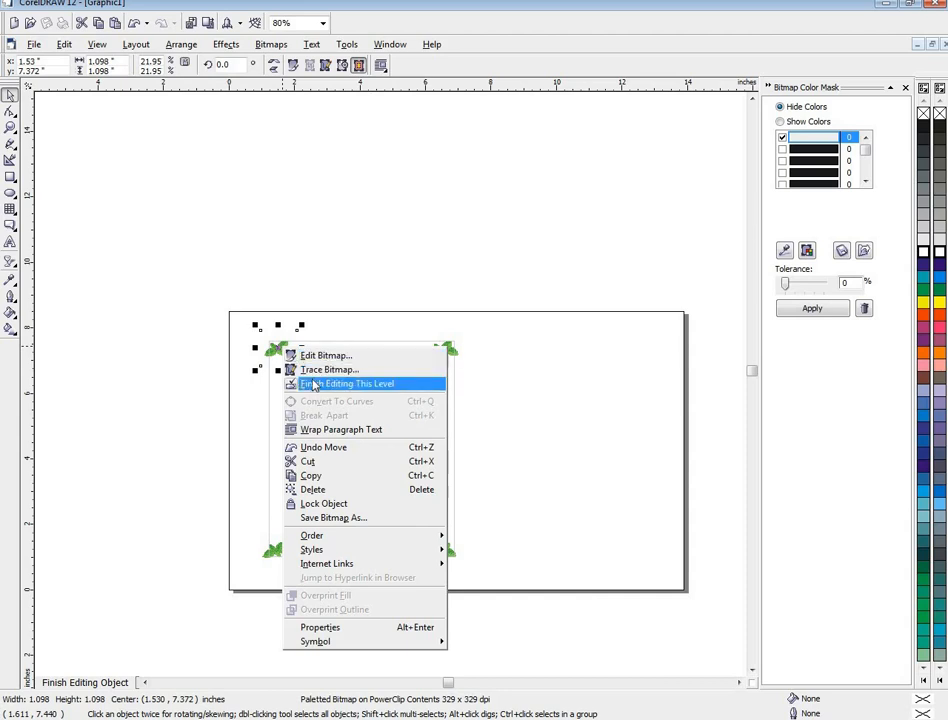
pyautogui.click(316, 384)
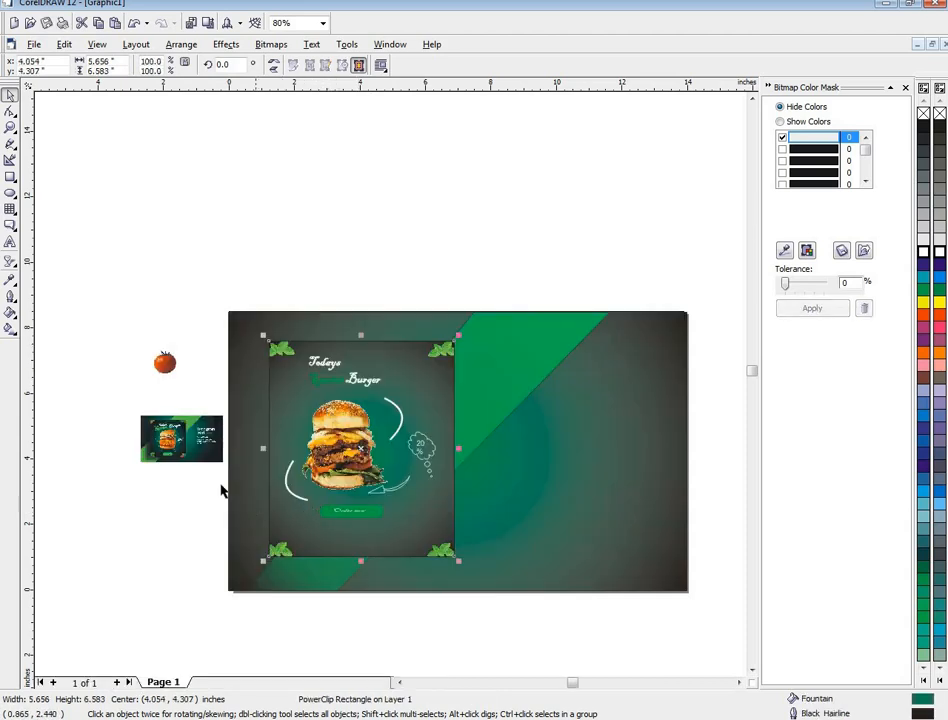
# - Bring the tomato image to the front and place it left of the burger's top bun at X 1.883, Y 5.2 inches
pyautogui.moveTo(165, 362); pyautogui.dragTo(172, 507)
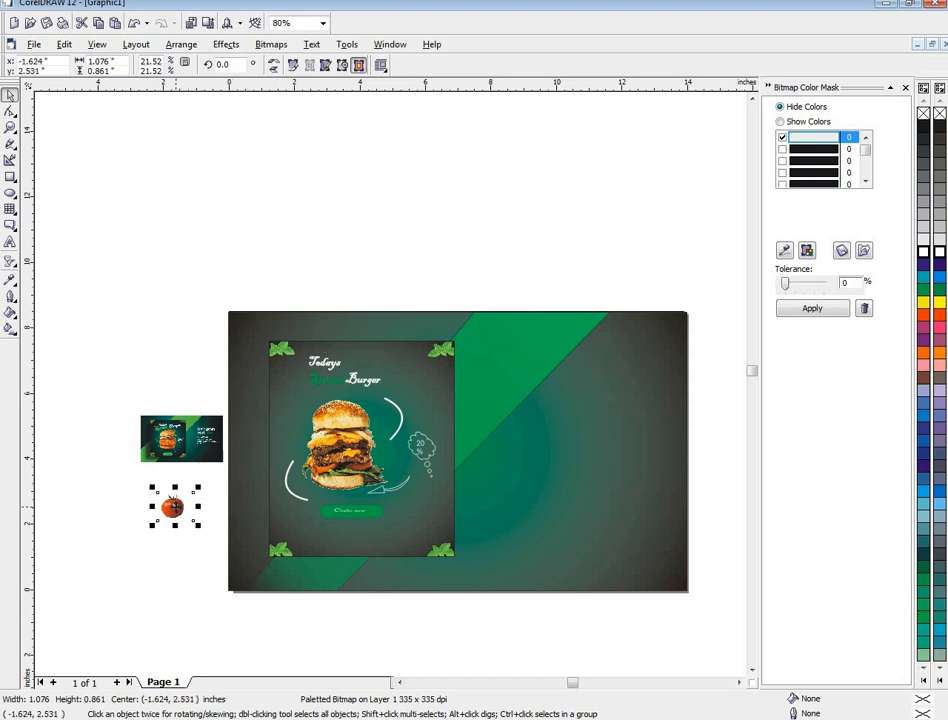
pyautogui.rightClick(172, 507)
pyautogui.moveTo(330, 391)
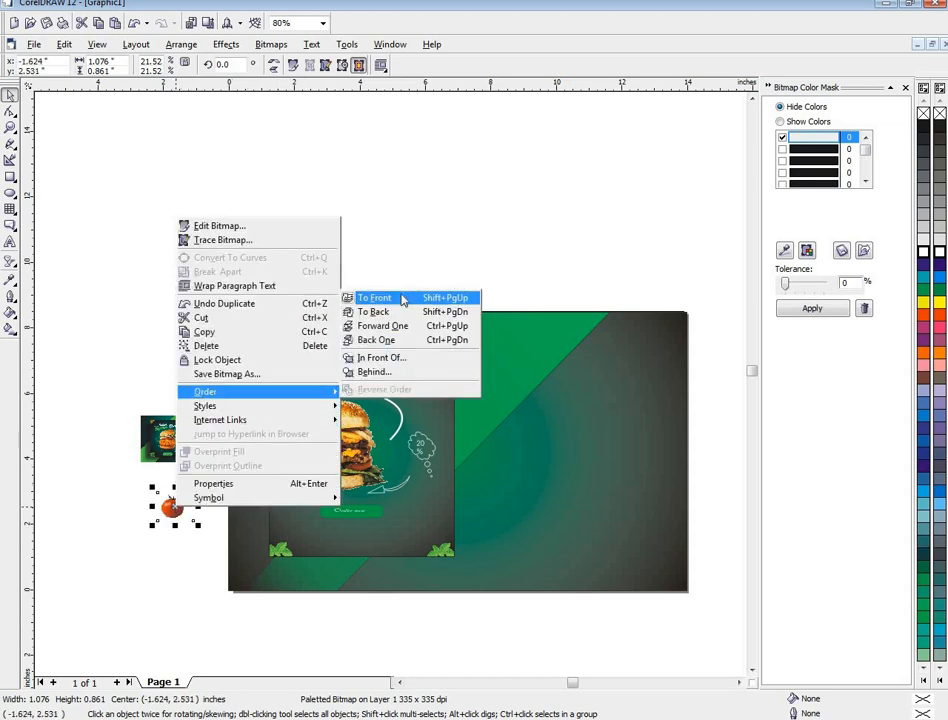
pyautogui.click(403, 298)
pyautogui.moveTo(172, 507); pyautogui.dragTo(287, 420)
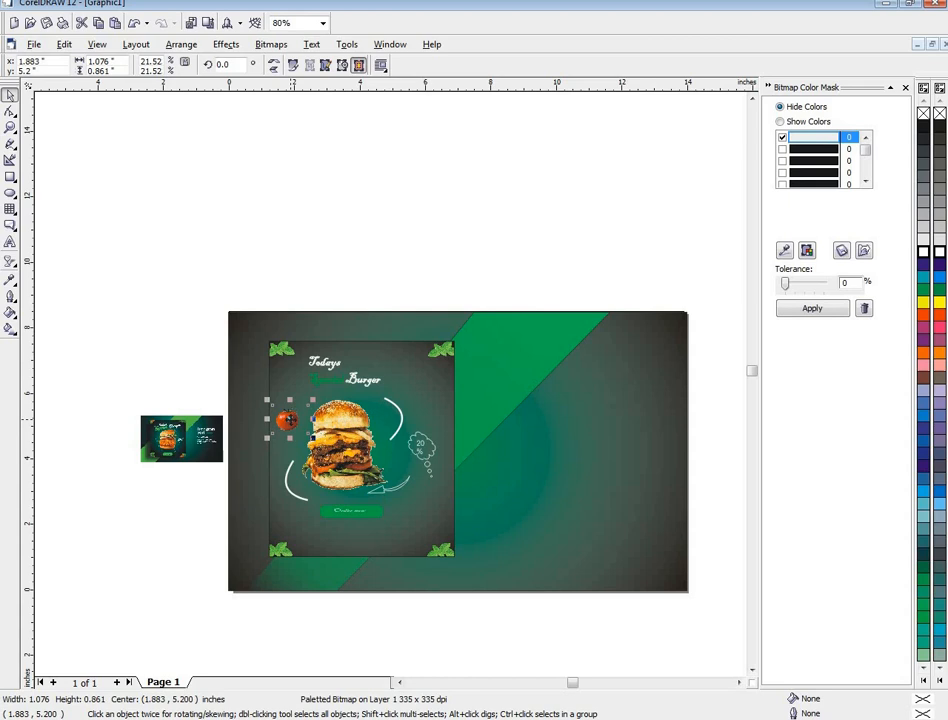
# - Try to place the tomato inside a container with PowerClip
pyautogui.click(225, 46)
pyautogui.moveTo(245, 211)
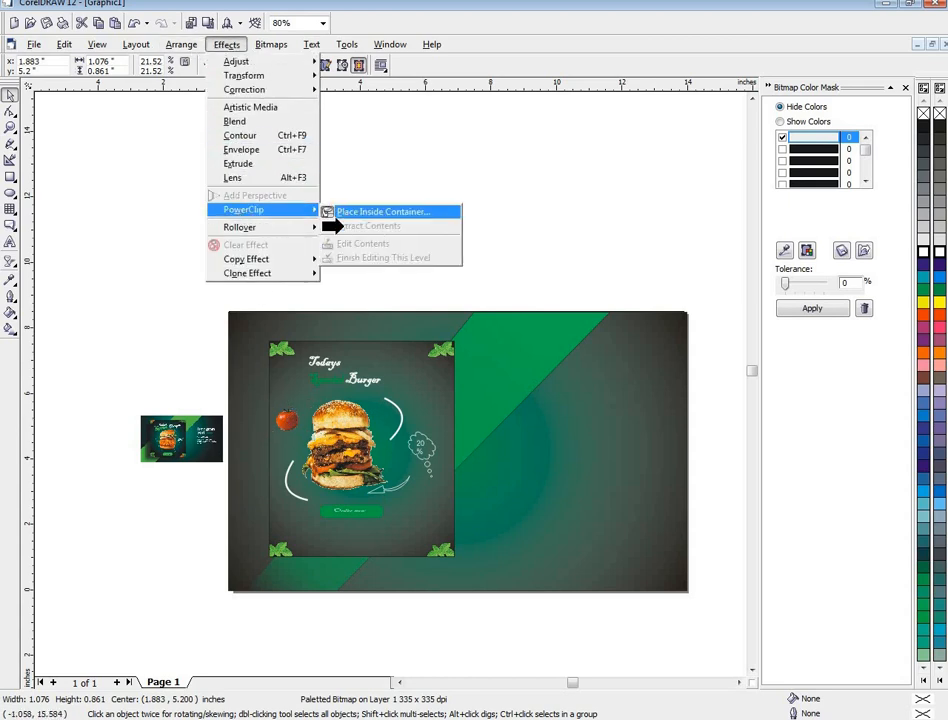
pyautogui.click(337, 211)
pyautogui.click(283, 418)
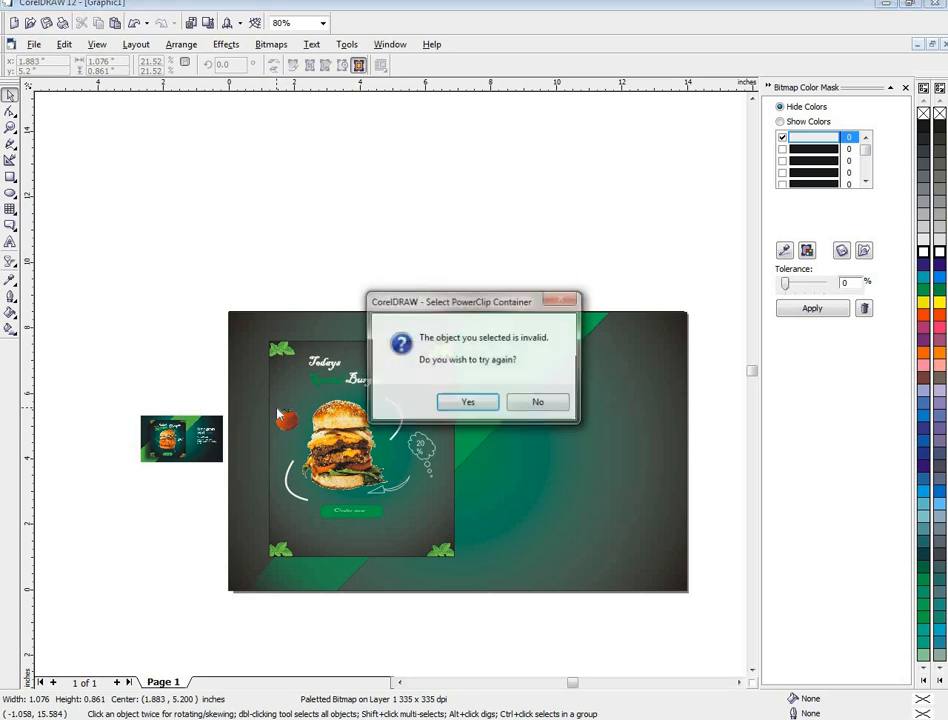
pyautogui.click(440, 402)
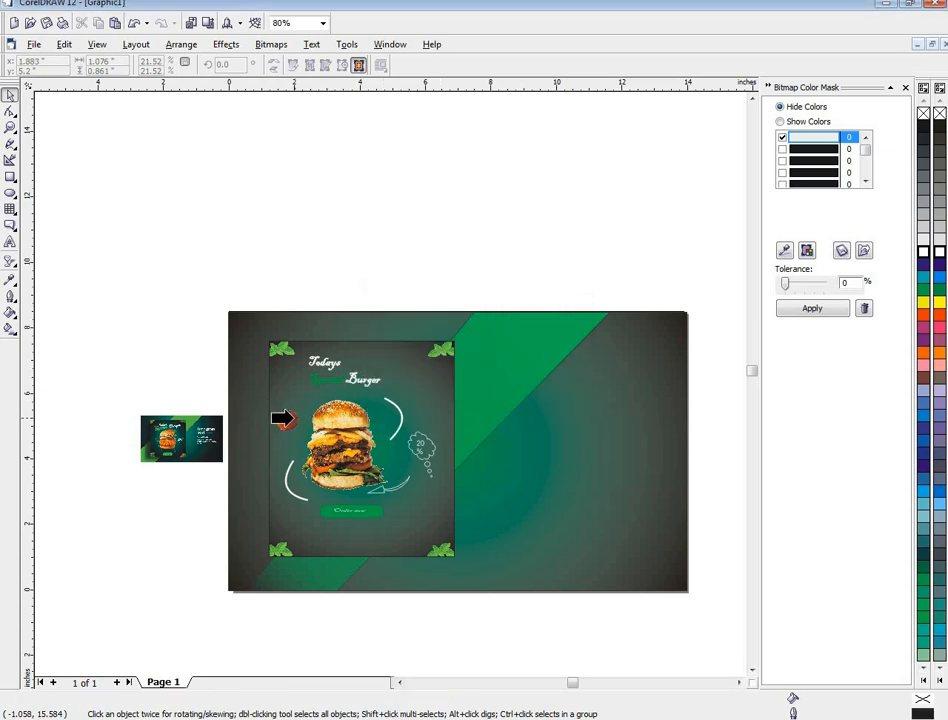
pyautogui.click(222, 46)
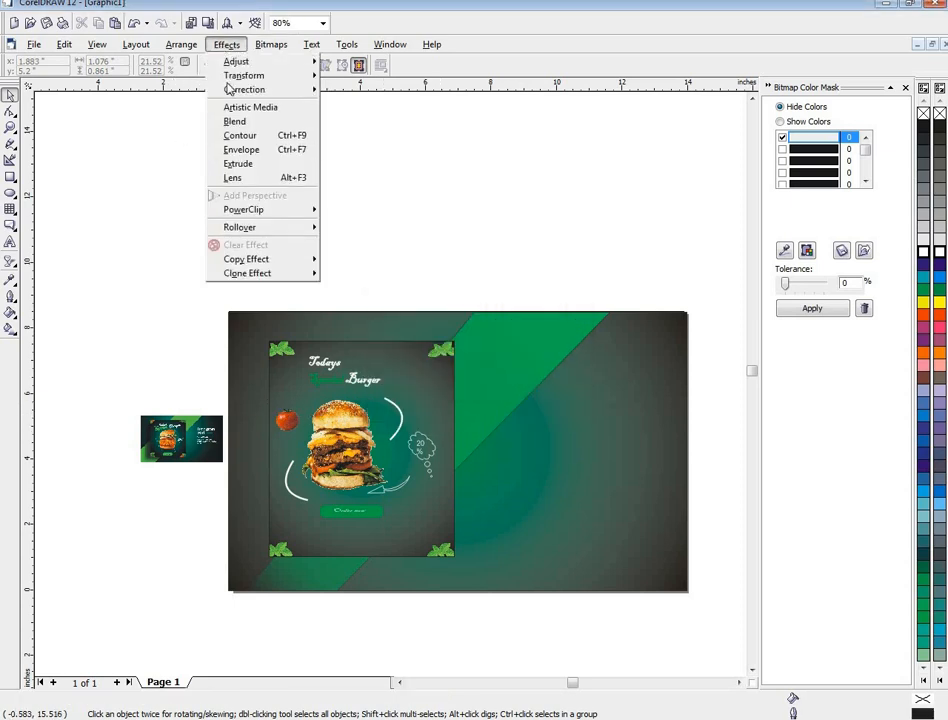
pyautogui.moveTo(236, 214)
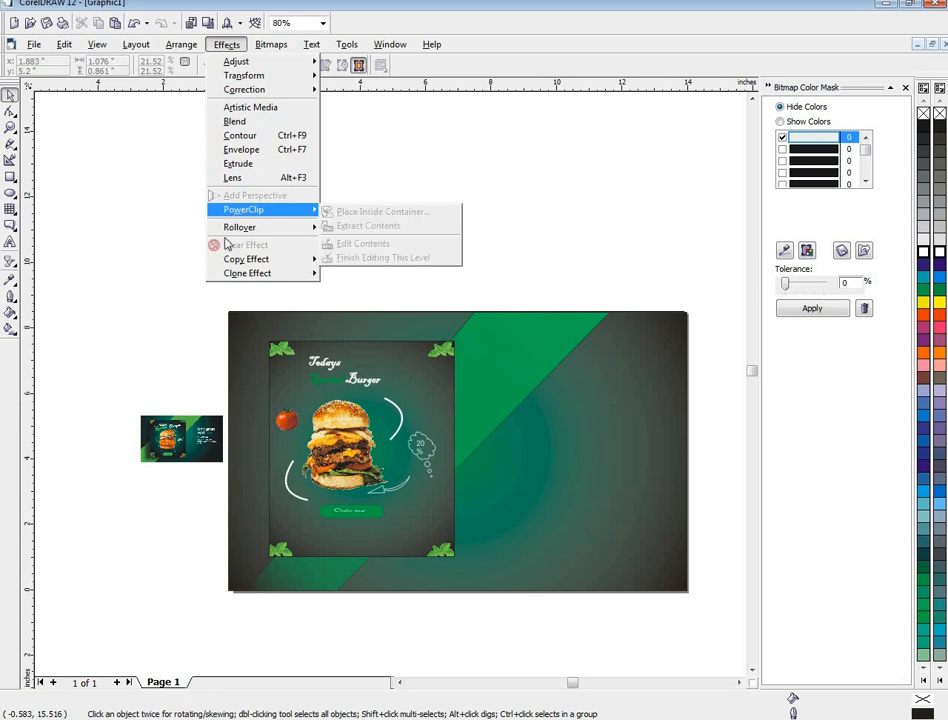
pyautogui.click(288, 420)
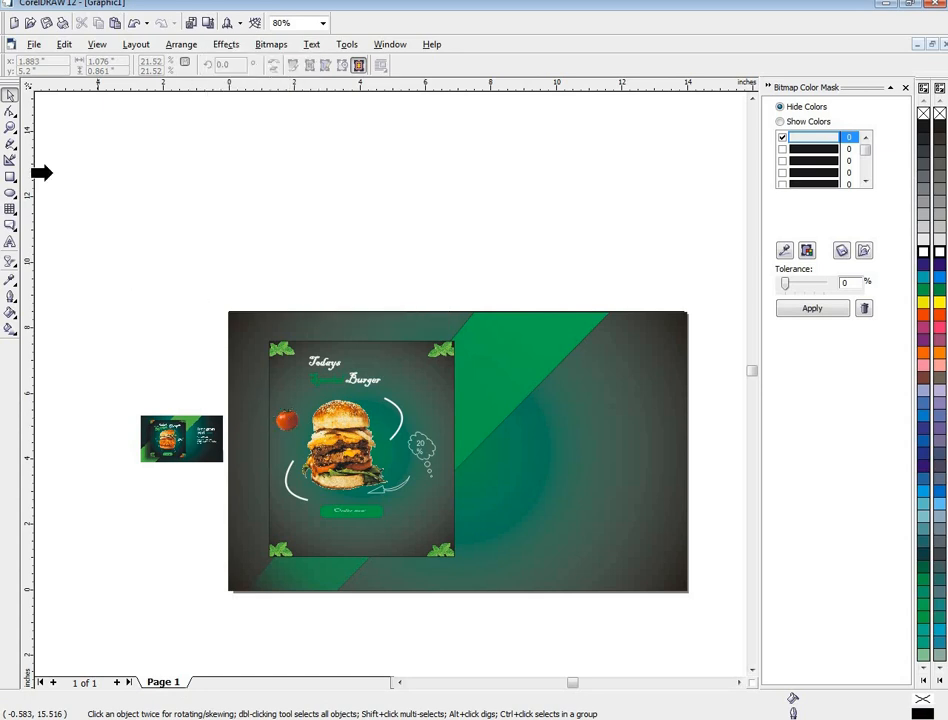
pyautogui.click(11, 95)
pyautogui.click(424, 407)
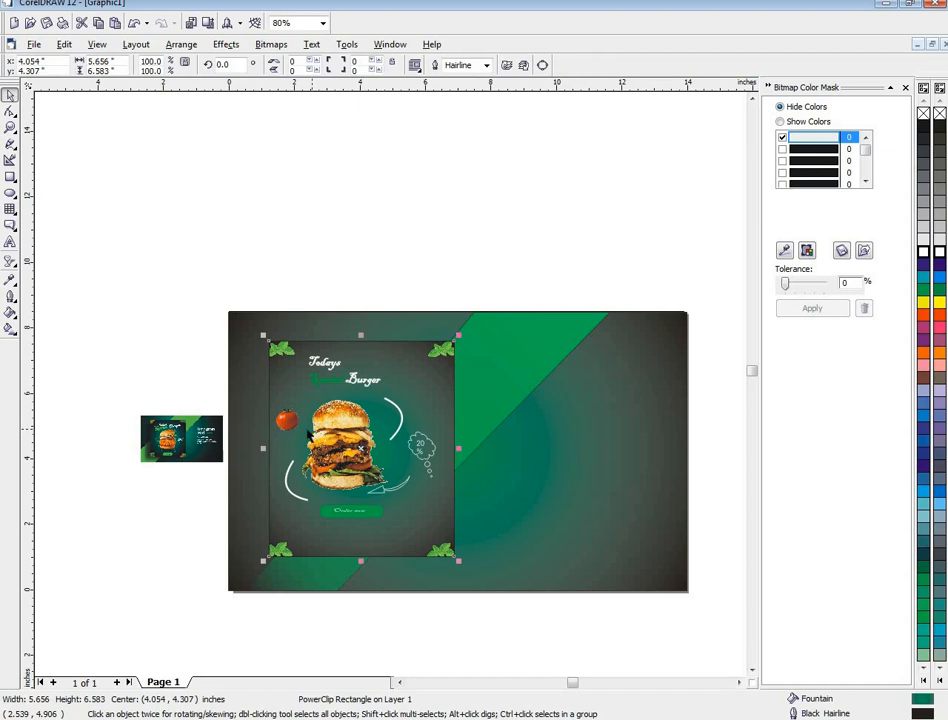
# - Place the tomato inside the inner panel with PowerClip and open the panel's contents for editing
pyautogui.moveTo(286, 421); pyautogui.dragTo(266, 425)
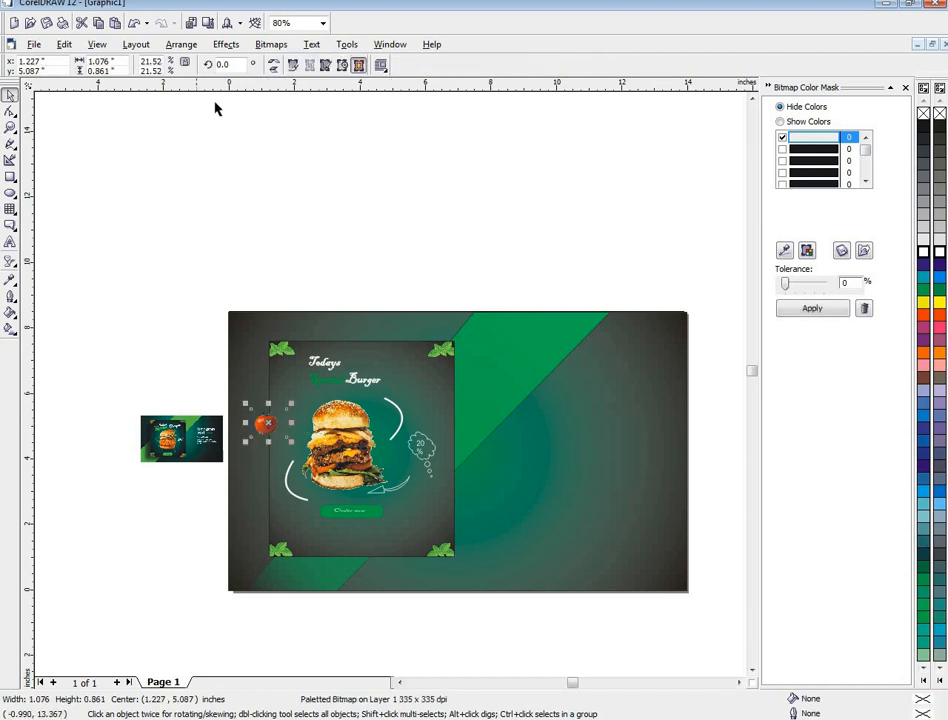
pyautogui.click(226, 44)
pyautogui.moveTo(250, 212)
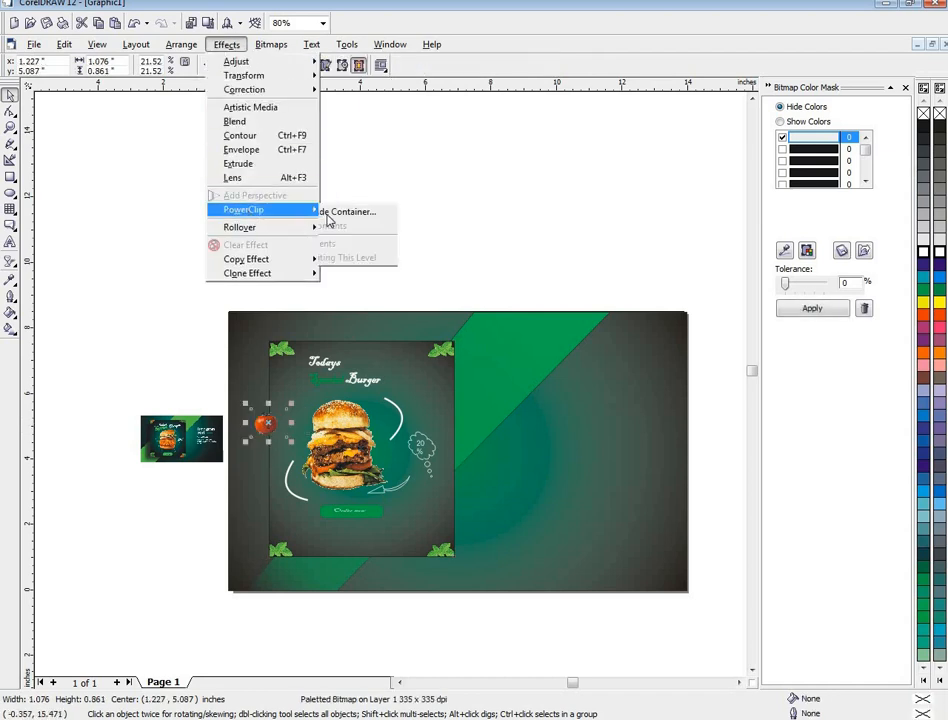
pyautogui.click(360, 210)
pyautogui.click(269, 488)
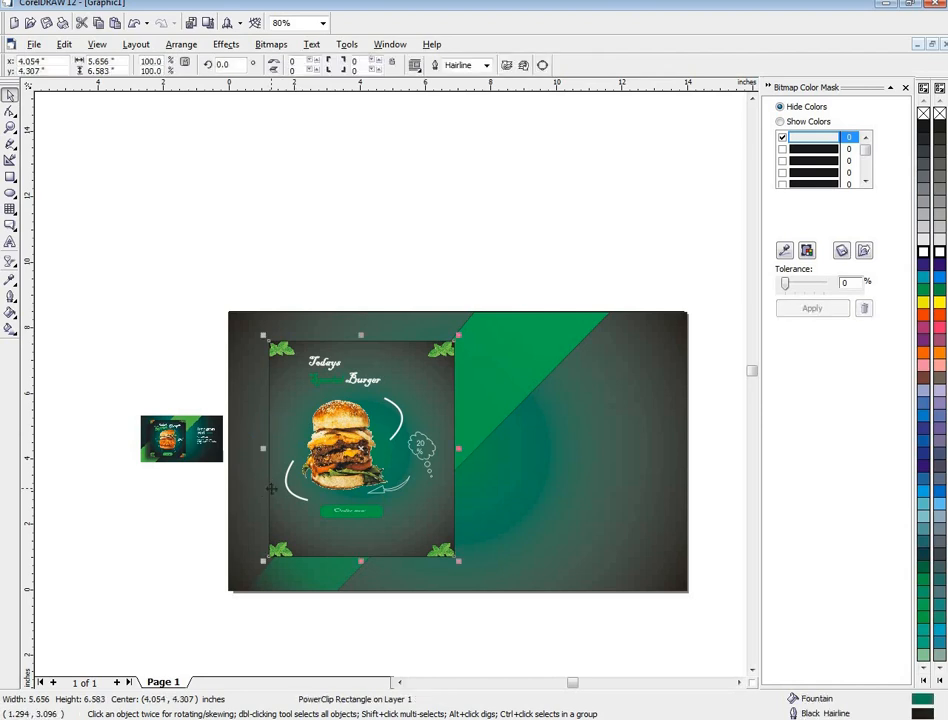
pyautogui.rightClick(302, 131)
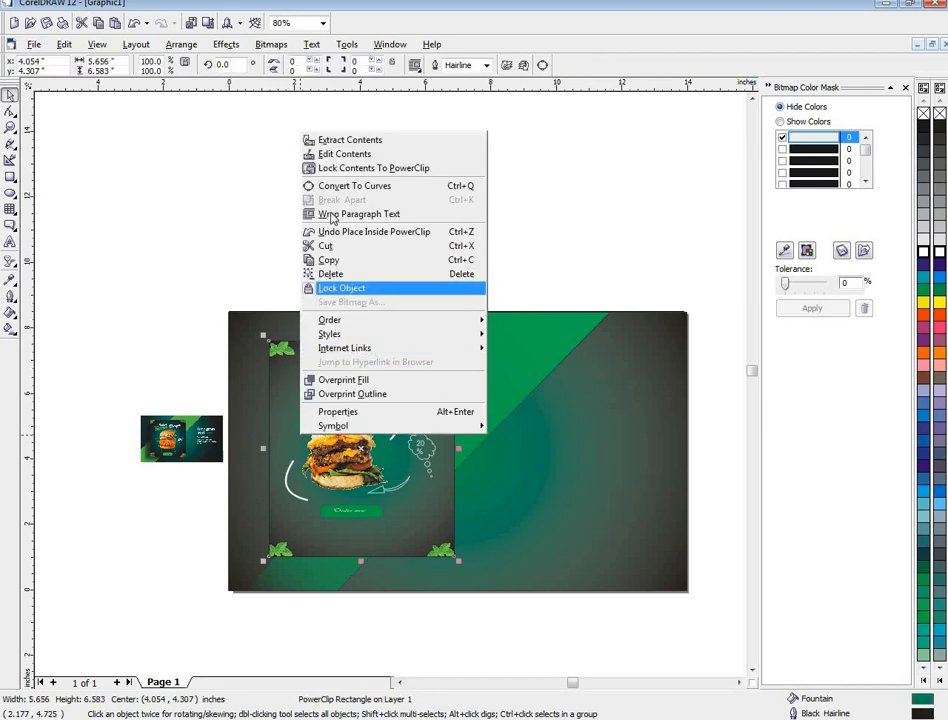
pyautogui.click(330, 154)
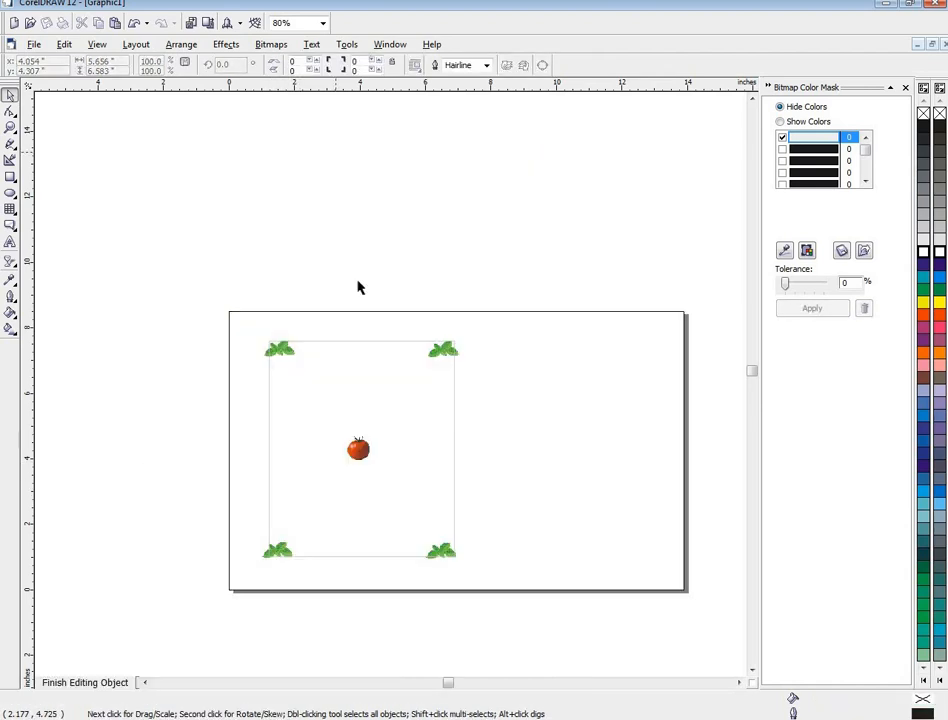
# - Move the tomato just below the upper-left leaf and bring that leaf to the front
pyautogui.moveTo(358, 448); pyautogui.dragTo(285, 369)
pyautogui.rightClick(284, 347)
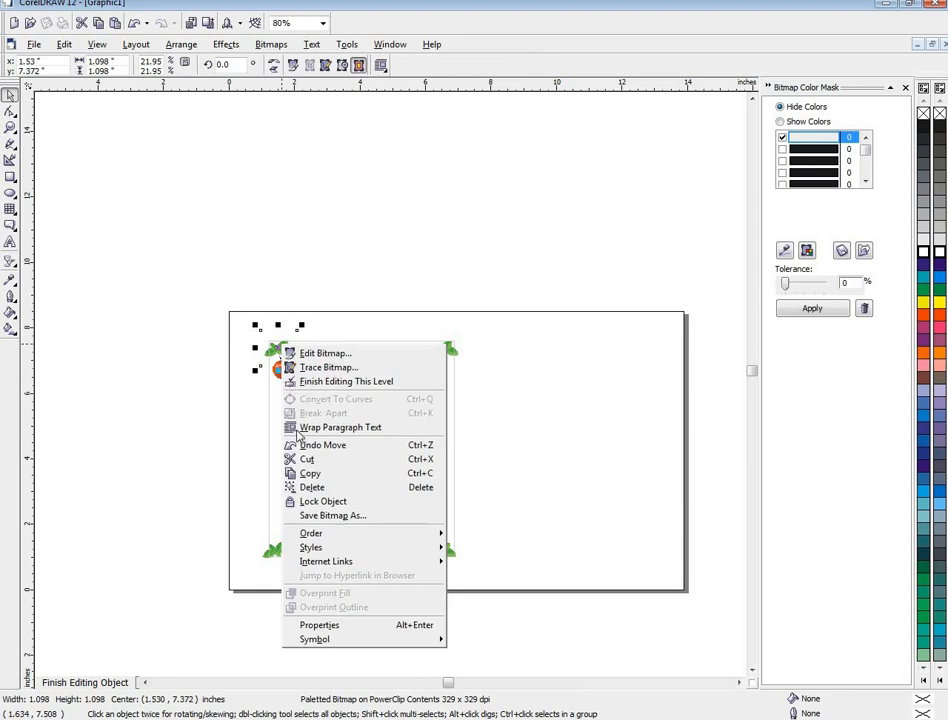
pyautogui.moveTo(423, 533)
pyautogui.click(540, 534)
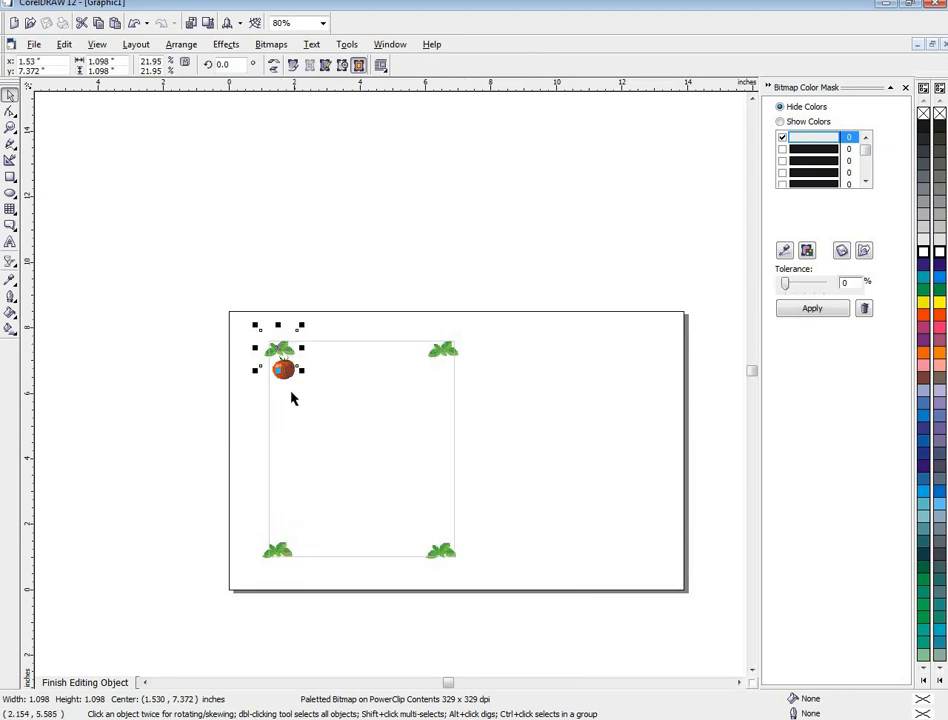
# - Nudge the tomato up under the upper-left leaf to X 1.77, Y 7.11 inches
pyautogui.click(288, 373)
pyautogui.press('Up')
pyautogui.press('Up')
pyautogui.press('Up')
pyautogui.press('Up')
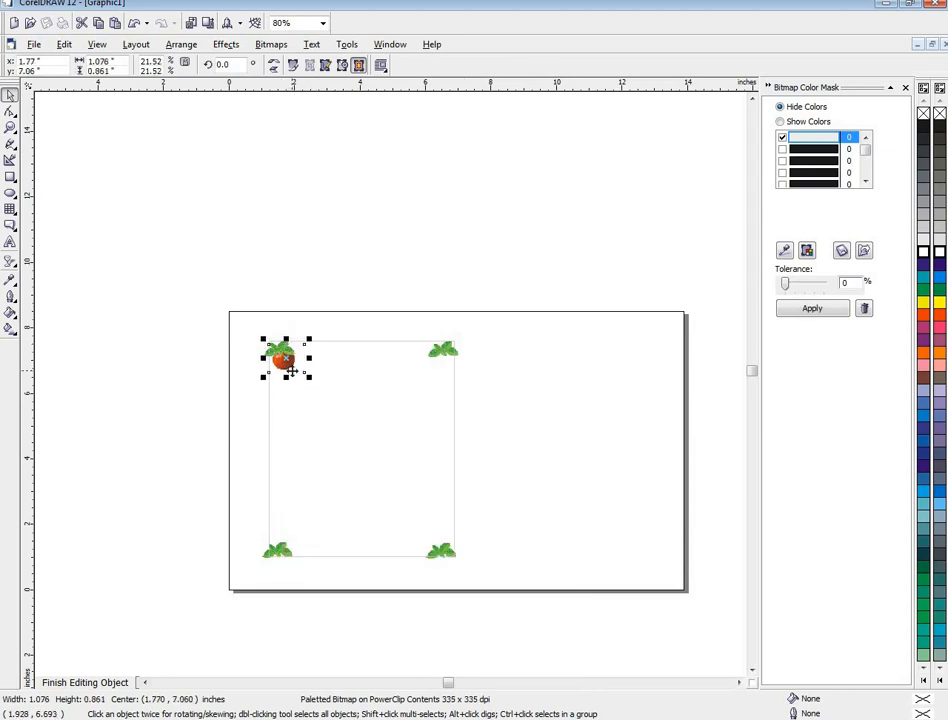
pyautogui.press('Up')
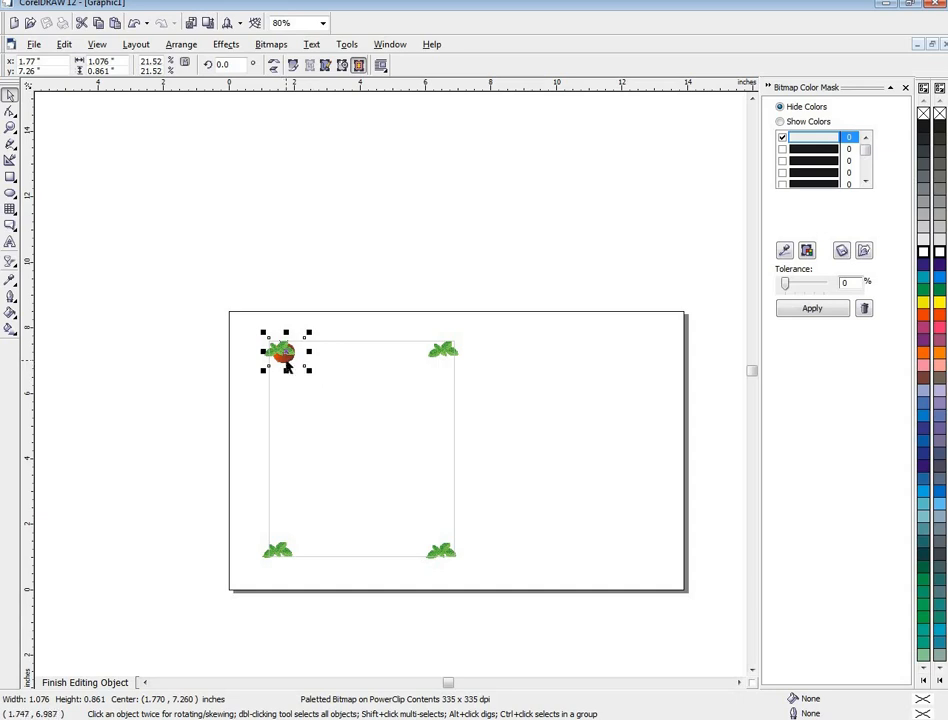
pyautogui.moveTo(286, 365)
pyautogui.mouseDown()
pyautogui.moveTo(311, 542)
pyautogui.moveTo(284, 546)
pyautogui.moveTo(279, 465)
pyautogui.moveTo(294, 345)
pyautogui.moveTo(278, 362)
pyautogui.moveTo(290, 370)
pyautogui.moveTo(286, 358)
pyautogui.mouseUp()
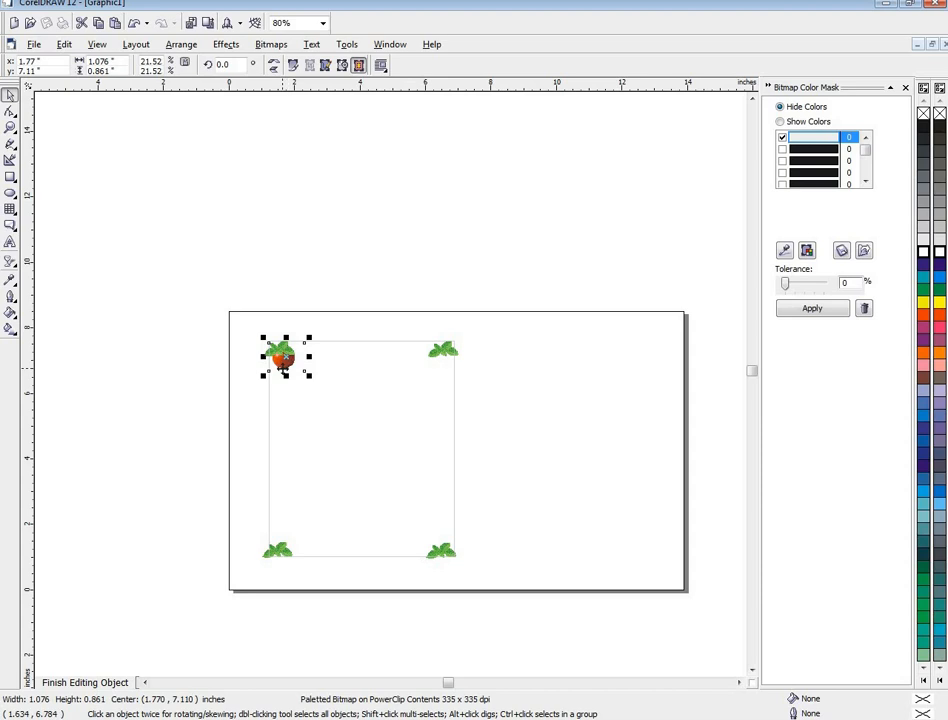
pyautogui.moveTo(281, 364); pyautogui.dragTo(281, 386)
pyautogui.moveTo(288, 545); pyautogui.dragTo(282, 557)
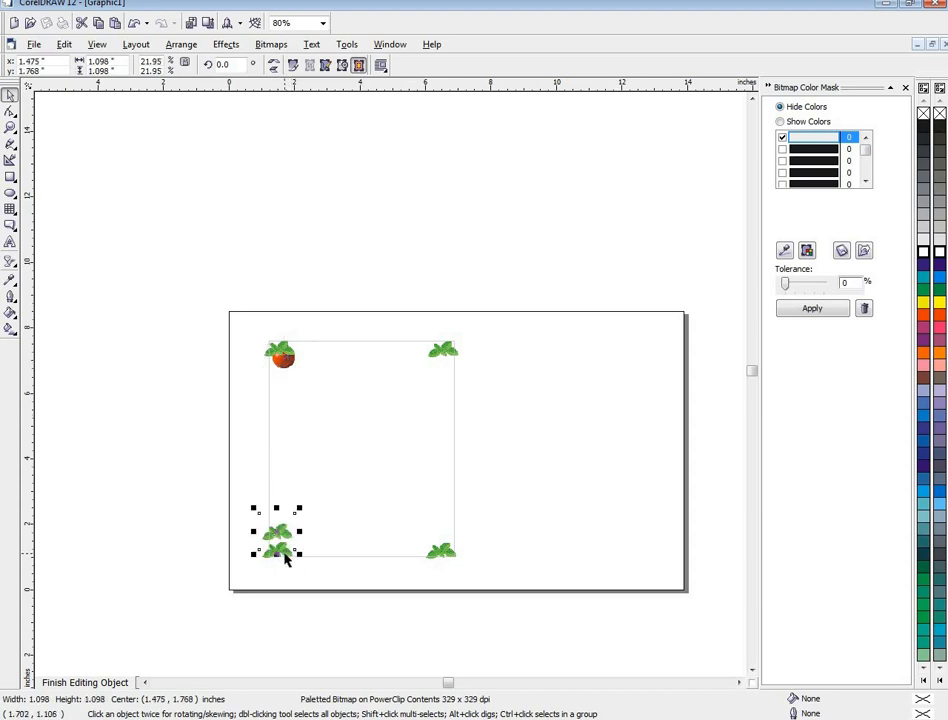
pyautogui.press('Delete')
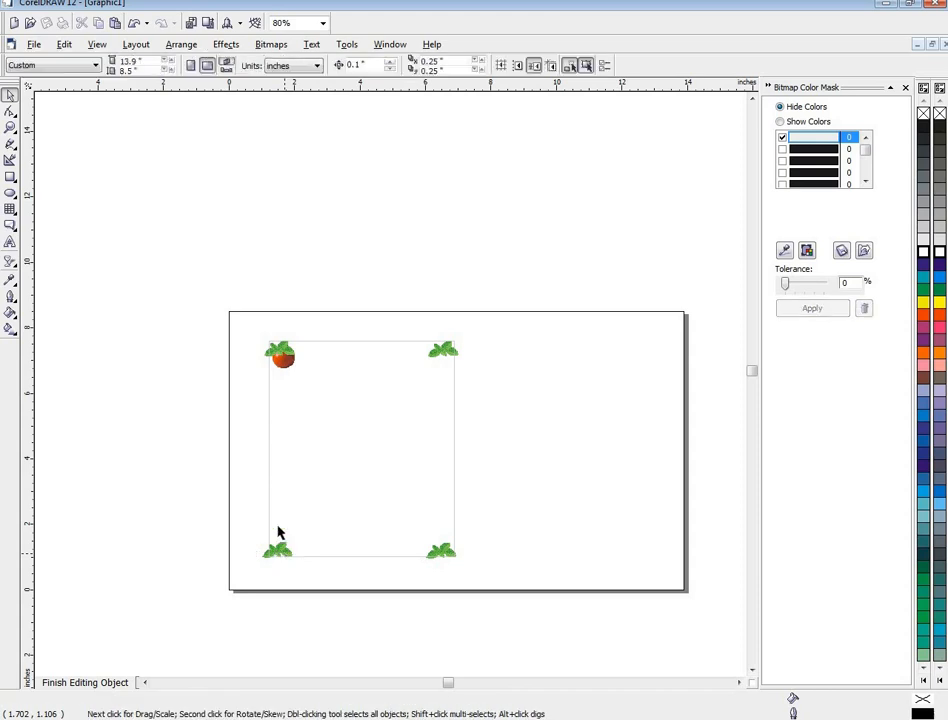
pyautogui.click(281, 364)
pyautogui.moveTo(276, 367); pyautogui.dragTo(284, 372)
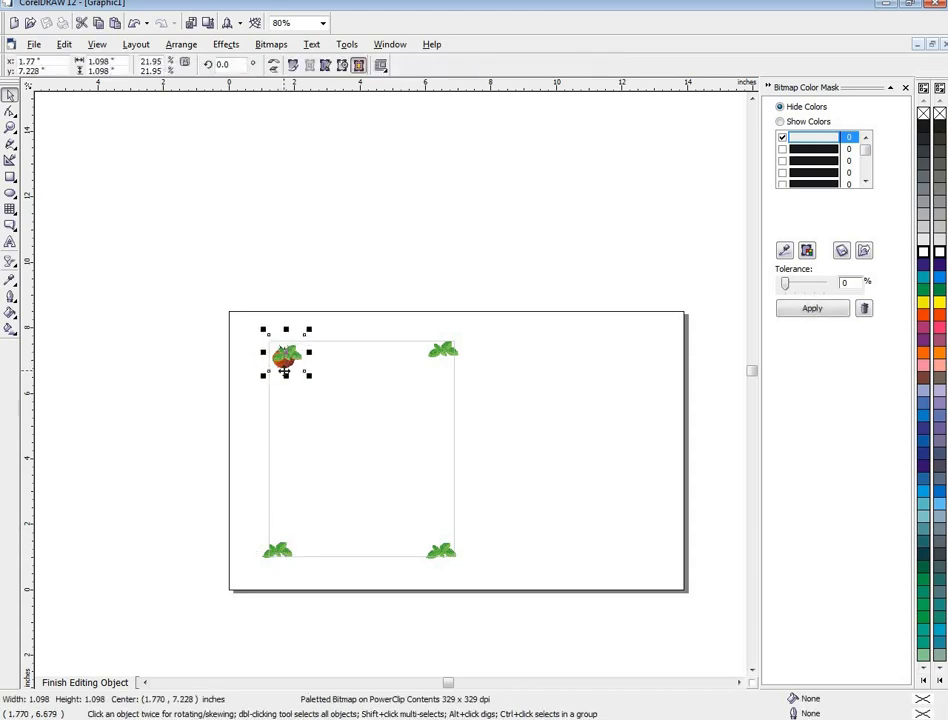
pyautogui.click(381, 277)
pyautogui.click(293, 368)
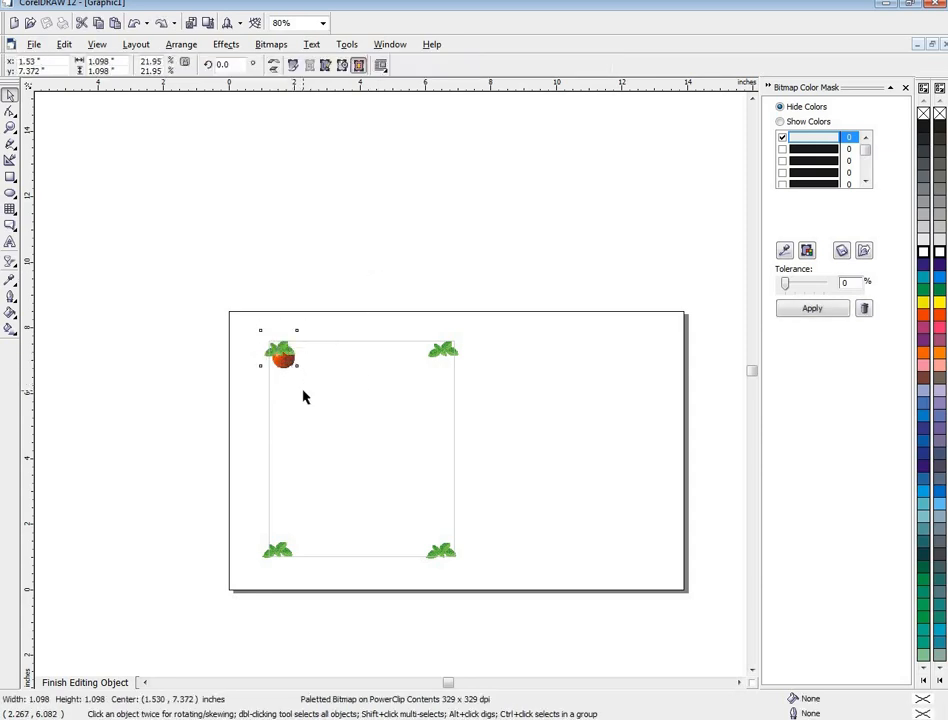
pyautogui.click(303, 390)
# - Shift the upper-left leaf slightly so that it caps the tomato
pyautogui.moveTo(288, 366)
pyautogui.mouseDown()
pyautogui.moveTo(288, 380)
pyautogui.moveTo(287, 372)
pyautogui.mouseUp()
pyautogui.press('Up')
pyautogui.press('Up')
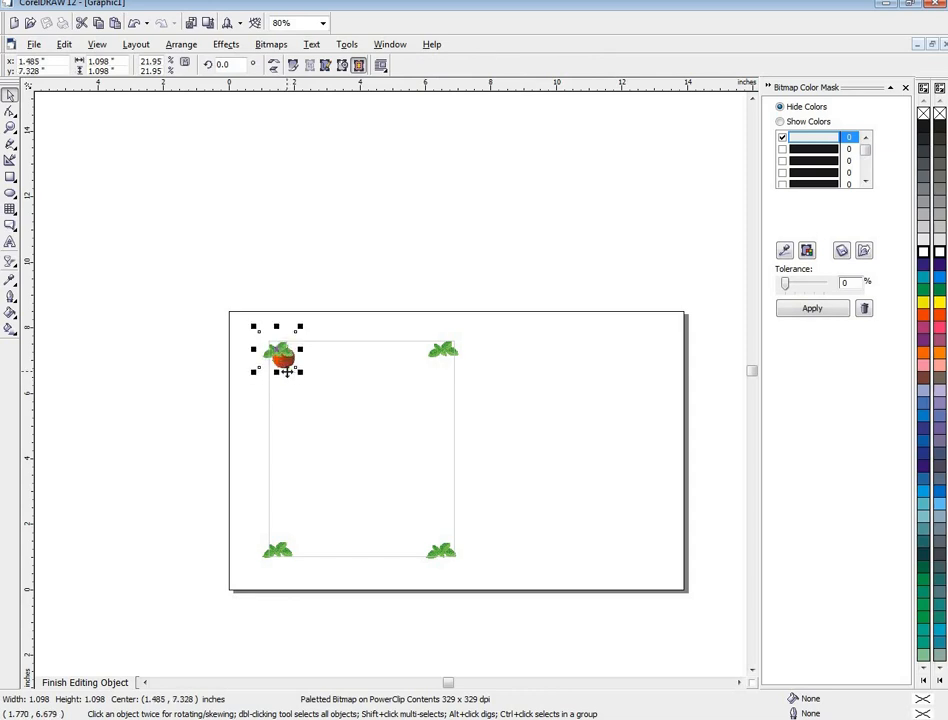
pyautogui.click(205, 377)
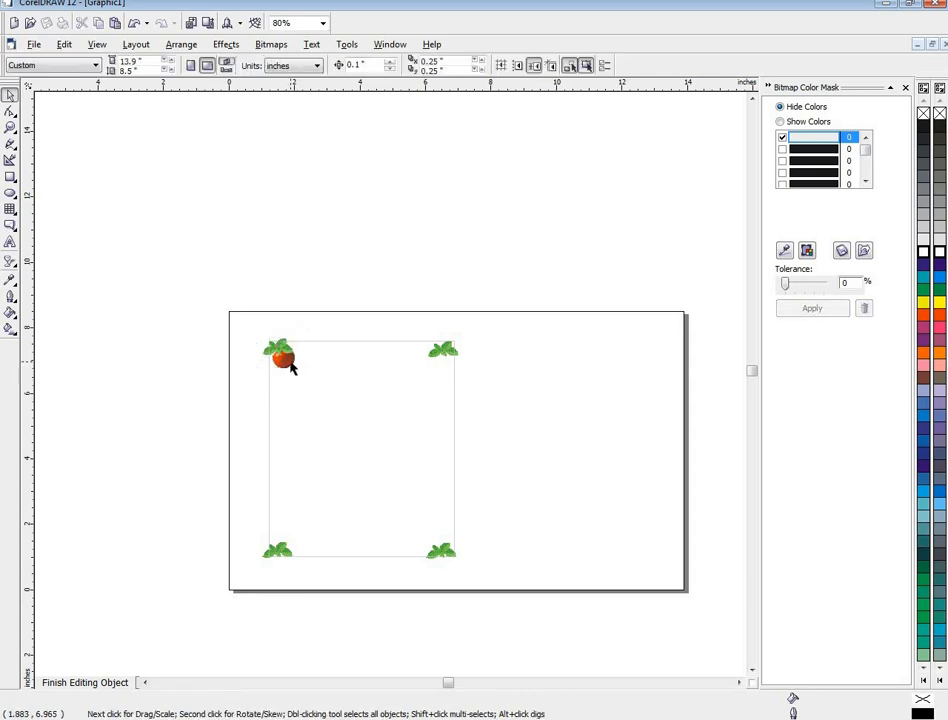
pyautogui.click(291, 367)
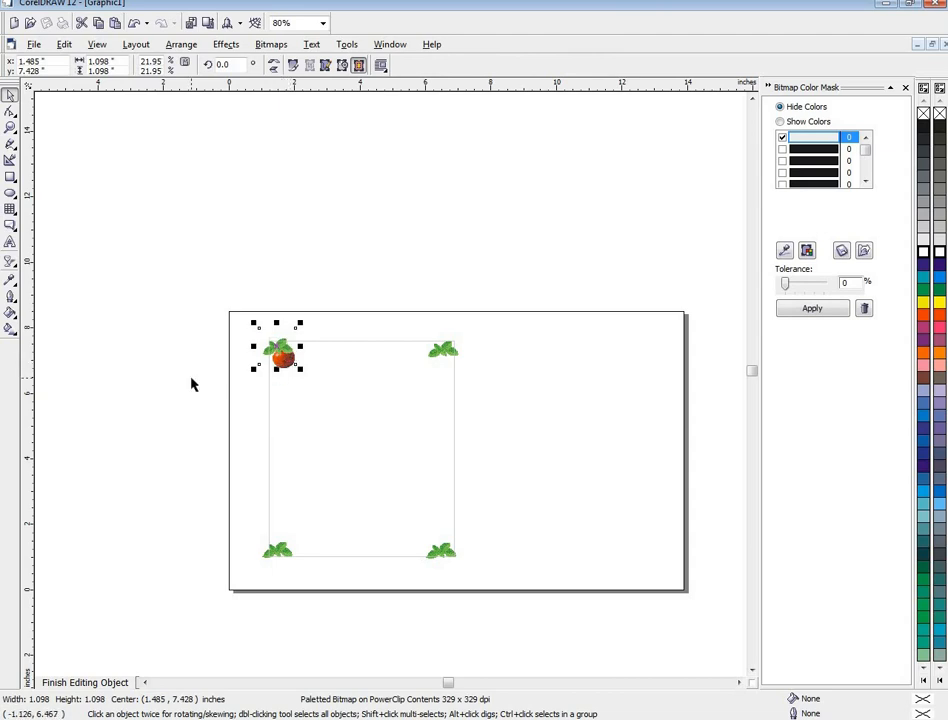
pyautogui.moveTo(275, 373)
pyautogui.mouseDown()
pyautogui.moveTo(301, 382)
pyautogui.moveTo(272, 391)
pyautogui.moveTo(313, 389)
pyautogui.moveTo(330, 410)
pyautogui.moveTo(281, 368)
pyautogui.moveTo(288, 357)
pyautogui.mouseUp()
pyautogui.click(282, 362)
pyautogui.click(330, 401)
# - Leave one tomato lower down in the panel and set another under the upper-left leaf at X 1.753, Y 7.134 inches
pyautogui.moveTo(283, 377); pyautogui.dragTo(292, 442)
pyautogui.click(271, 375)
pyautogui.moveTo(271, 375); pyautogui.dragTo(283, 375)
pyautogui.press('Up')
pyautogui.press('Up')
pyautogui.press('Up')
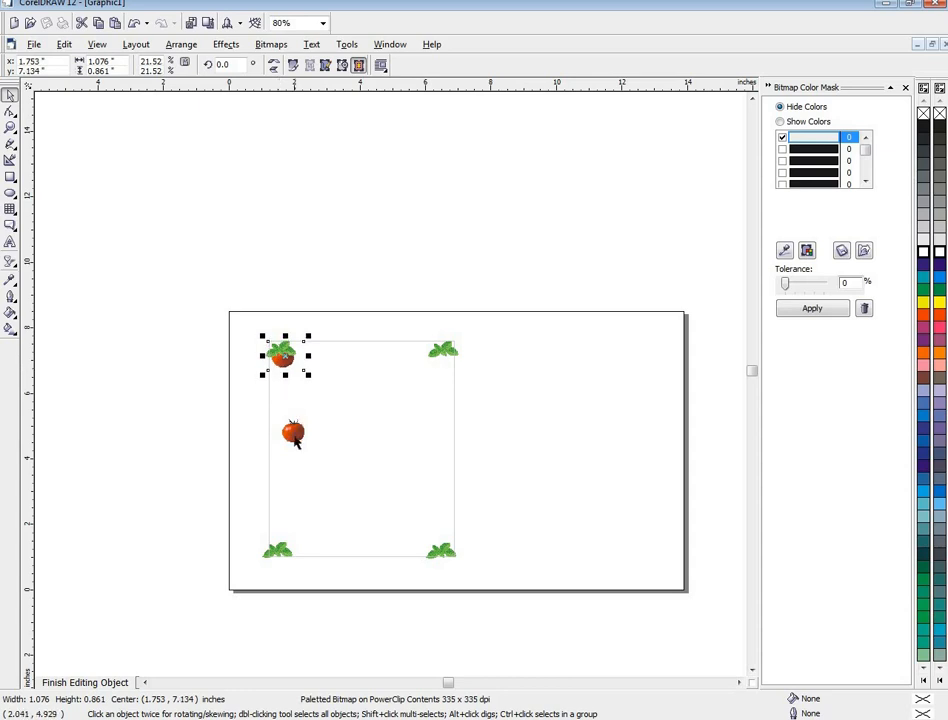
# - Move the spare tomato to the panel's lower-left corner and offset it up and to the right of the leaf
pyautogui.moveTo(294, 438); pyautogui.dragTo(280, 541)
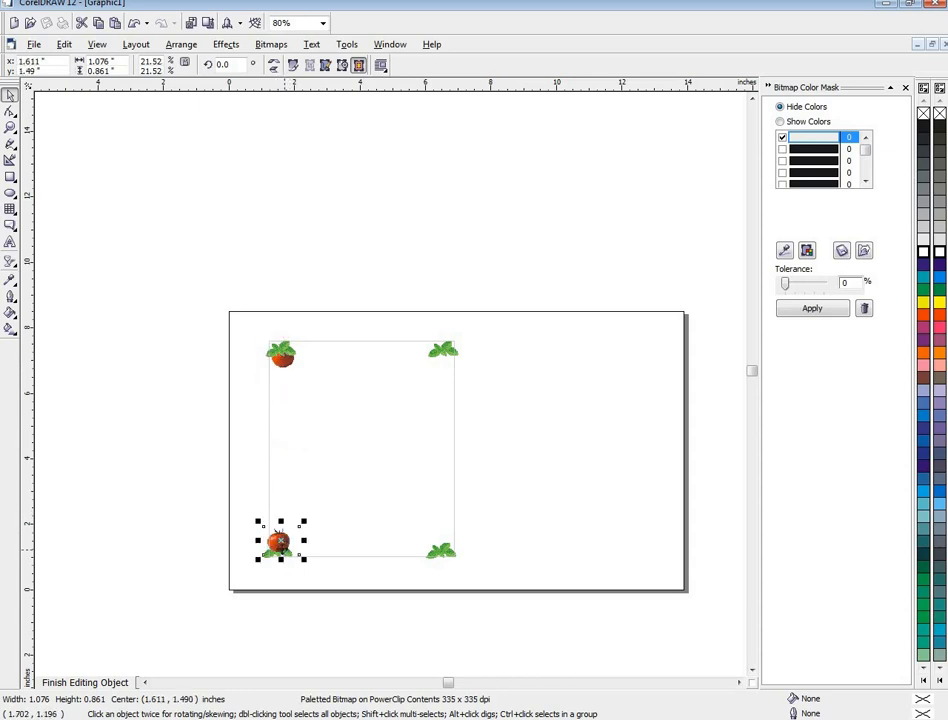
pyautogui.click(262, 590)
pyautogui.click(284, 552)
pyautogui.press('Up')
pyautogui.press('Up')
pyautogui.press('Up')
pyautogui.press('Up')
pyautogui.press('Up')
pyautogui.press('Up')
pyautogui.press('Right')
pyautogui.press('Right')
pyautogui.press('Right')
pyautogui.press('Right')
pyautogui.press('Right')
pyautogui.press('Right')
# - Bring the lower-left leaf to the front of the stacking order
pyautogui.click(273, 553)
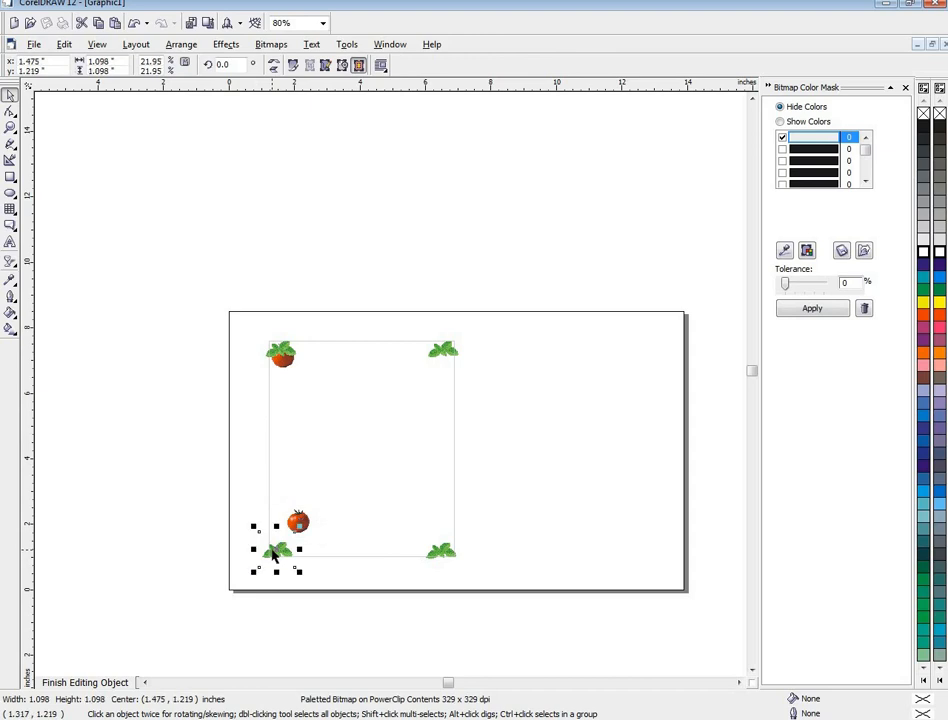
pyautogui.rightClick(275, 553)
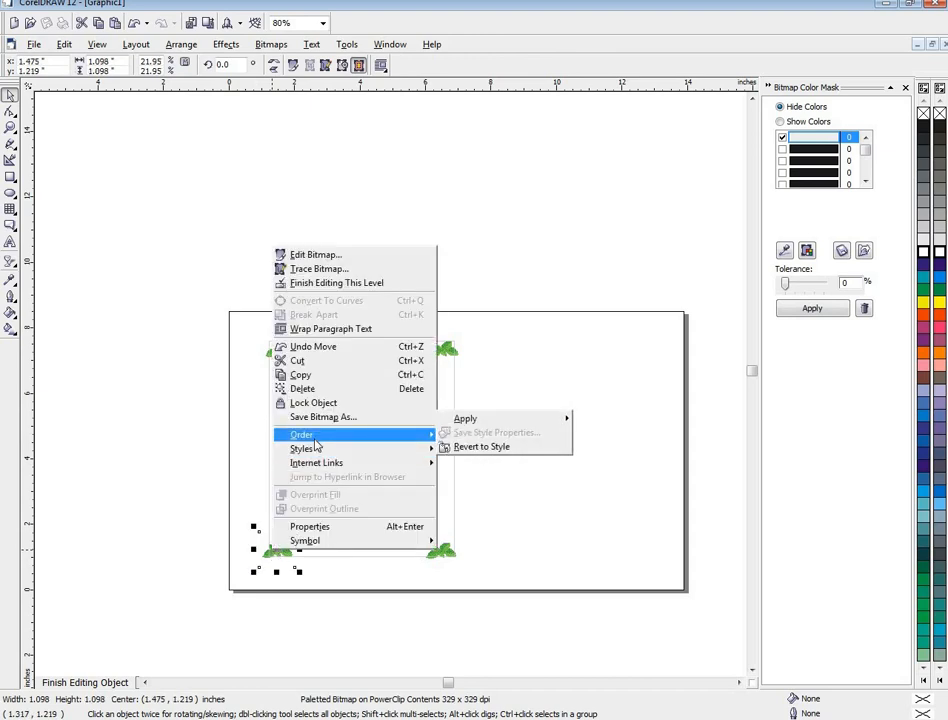
pyautogui.moveTo(360, 434)
pyautogui.click(481, 342)
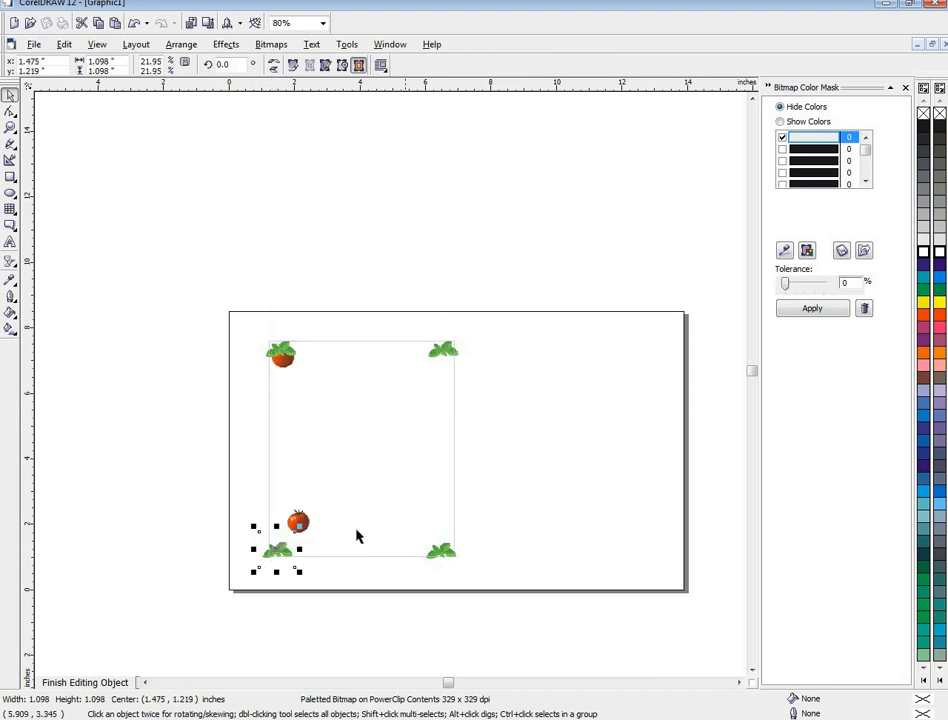
# - Nudge the lower-left tomato to X 2.111, Y 1.59 inches, at the upper right of the leaf
pyautogui.click(297, 520)
pyautogui.press('Left')
pyautogui.press('Left')
pyautogui.press('Left')
pyautogui.press('Left')
pyautogui.press('Down')
pyautogui.press('Down')
pyautogui.press('Down')
pyautogui.press('Down')
pyautogui.press('Down')
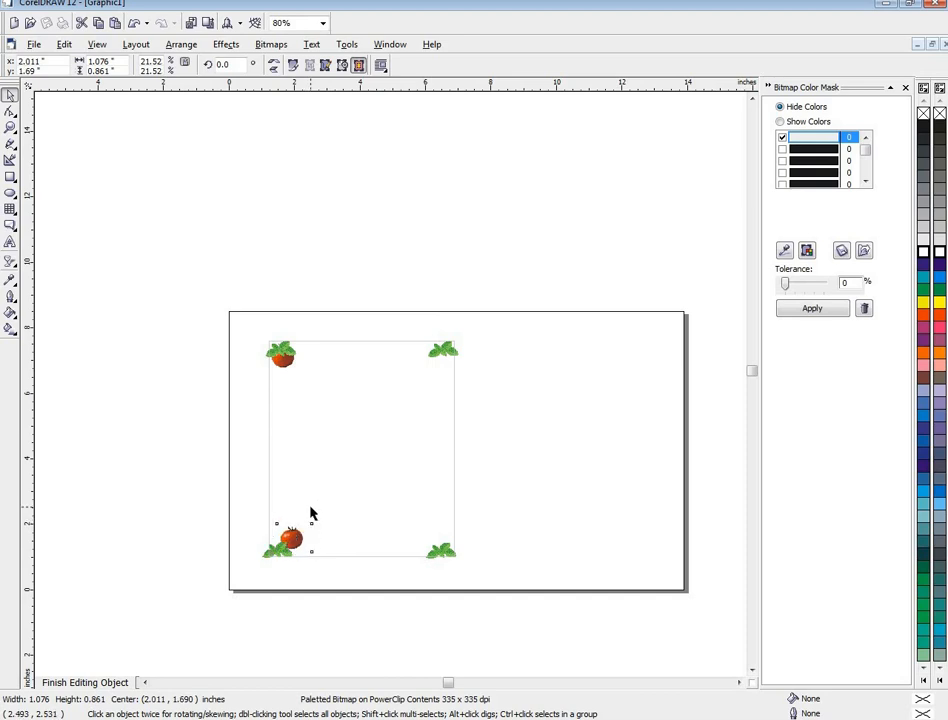
pyautogui.press('Left')
pyautogui.press('Down')
pyautogui.press('Down')
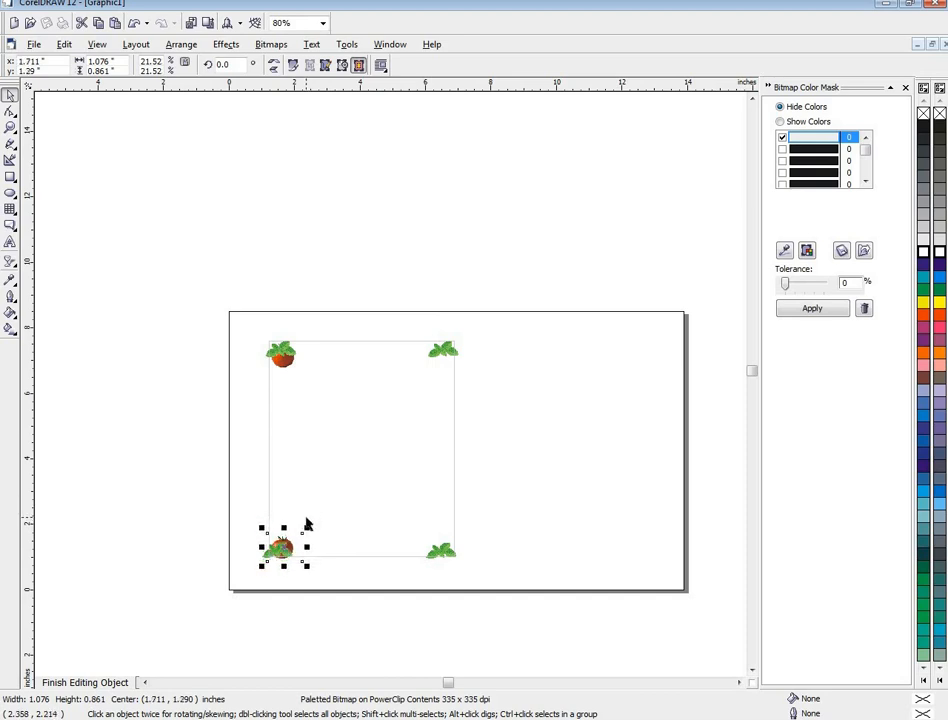
pyautogui.press('Right')
pyautogui.press('Right')
pyautogui.press('Right')
pyautogui.press('Right')
pyautogui.press('Up')
pyautogui.press('Up')
pyautogui.press('Up')
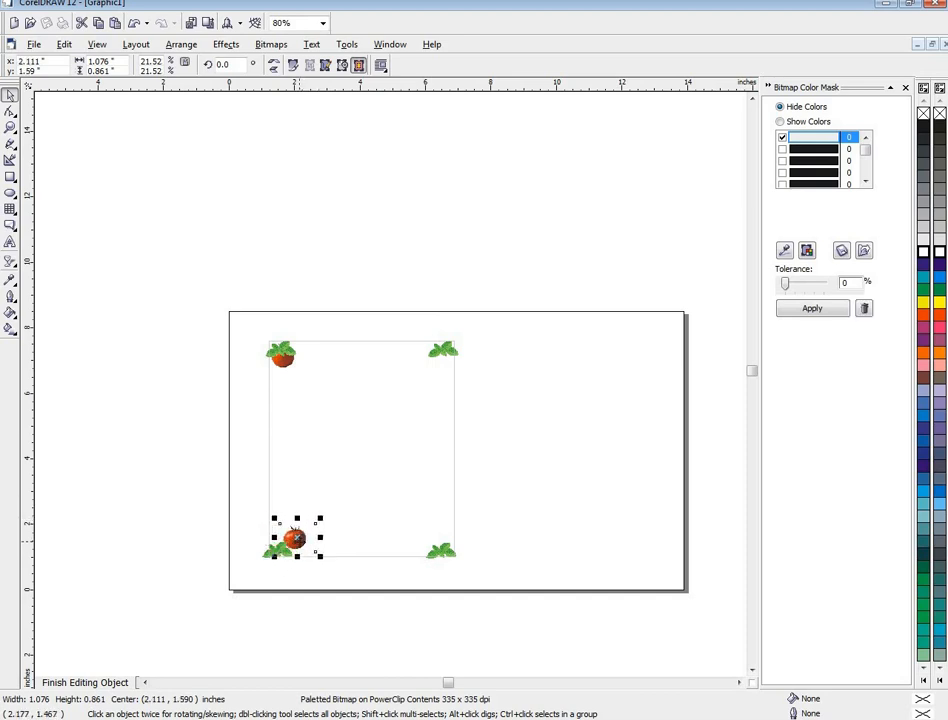
# - Place two copies of the tomato in the right half of the panel, one above the other
pyautogui.moveTo(400, 507); pyautogui.dragTo(402, 509)
pyautogui.rightClick(402, 509)
pyautogui.moveTo(402, 508); pyautogui.dragTo(396, 456)
pyautogui.rightClick(396, 456)
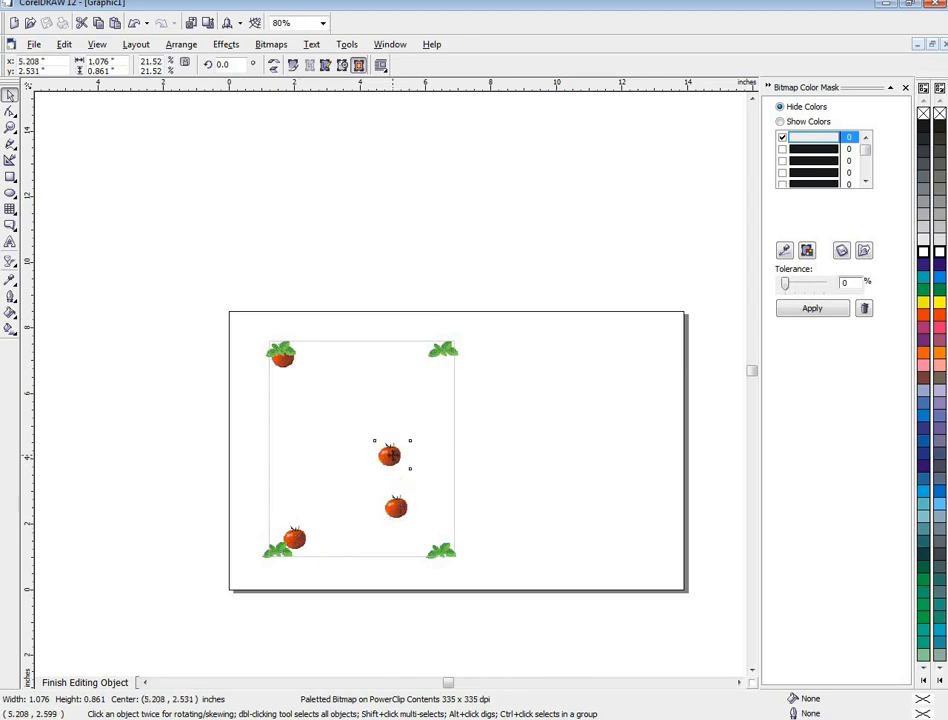
# - Shift the lower-left leaf to X 1.375 inches and tuck the tomato behind it at X 1.811, Y 1.39 inches
pyautogui.click(295, 540)
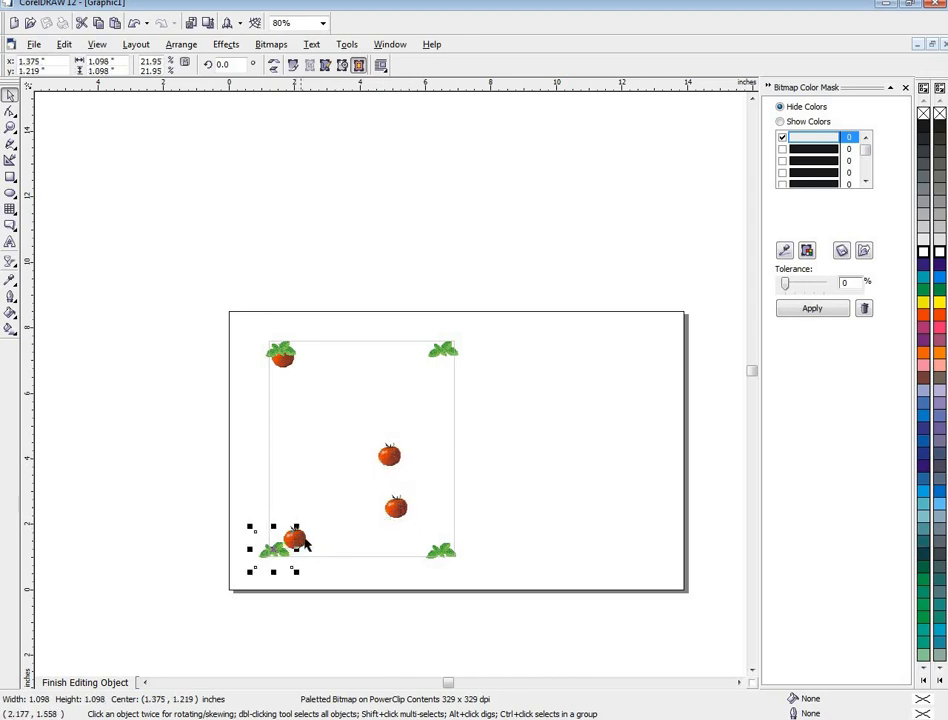
pyautogui.click(304, 538)
pyautogui.press('Left')
pyautogui.press('Down')
pyautogui.press('Left')
pyautogui.press('Down')
pyautogui.press('Left')
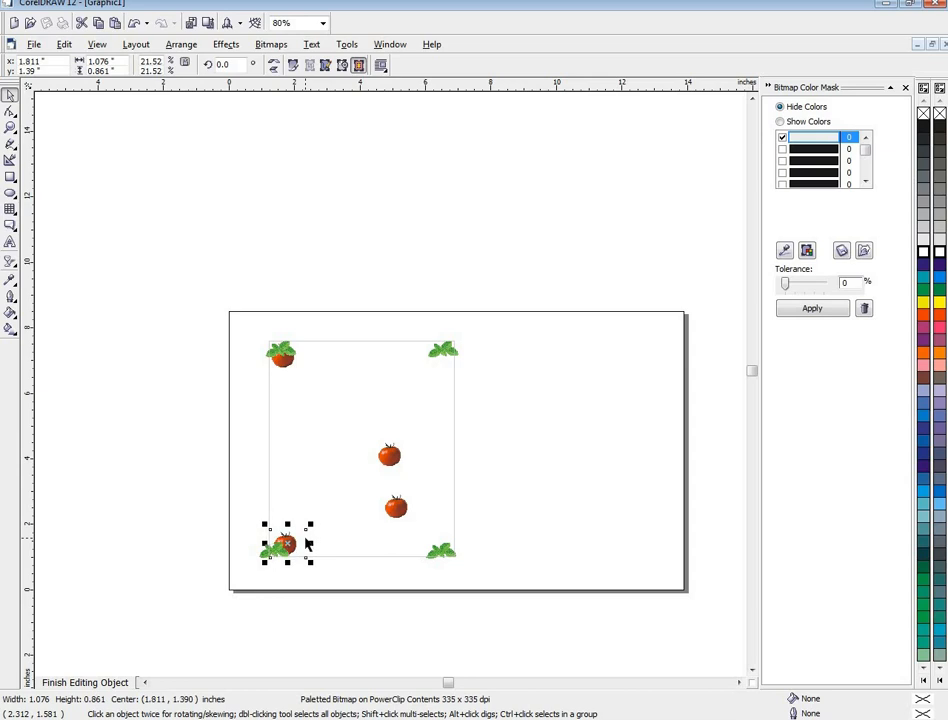
# - Nudge the lower spare tomato to X 6.408, Y 1.931 inches, just above the lower-right leaf
pyautogui.click(405, 511)
pyautogui.press('Right')
pyautogui.press('Right')
pyautogui.press('Down')
pyautogui.press('Right')
pyautogui.press('Right')
pyautogui.press('Down')
pyautogui.press('Right')
pyautogui.press('Right')
pyautogui.press('Right')
pyautogui.press('Right')
pyautogui.press('Down')
pyautogui.press('Down')
pyautogui.press('Down')
pyautogui.press('Down')
pyautogui.press('Right')
pyautogui.press('Right')
pyautogui.press('Down')
pyautogui.press('Down')
pyautogui.press('Right')
pyautogui.press('Right')
pyautogui.press('Down')
pyautogui.press('Down')
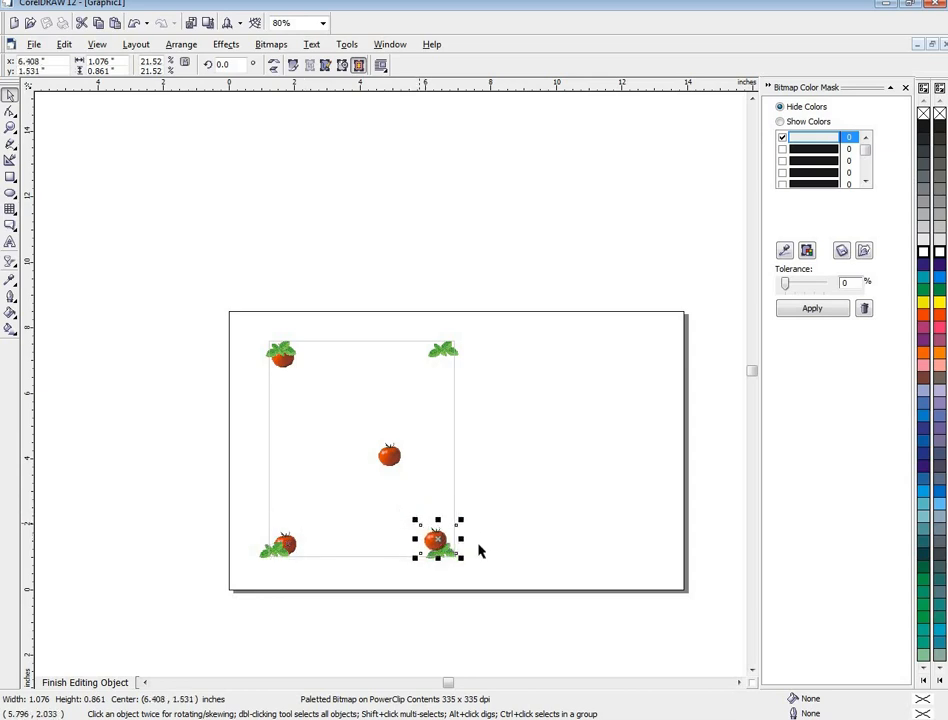
pyautogui.press('Up')
pyautogui.press('Up')
pyautogui.press('Up')
pyautogui.press('Up')
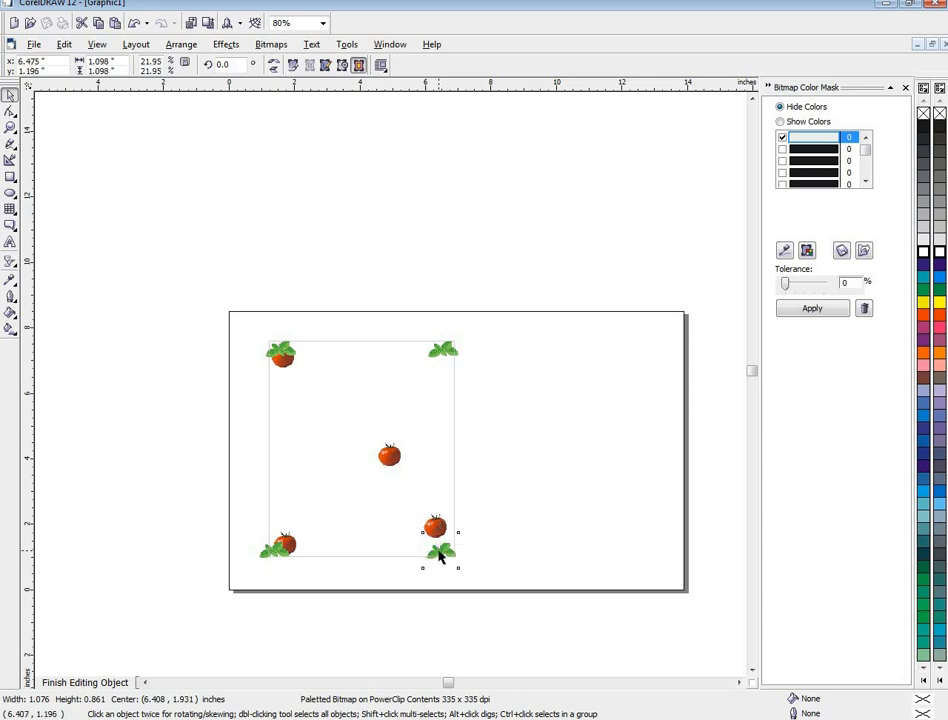
# - Bring the lower-right leaf and the upper-right leaf to the front of the stacking order
pyautogui.rightClick(441, 556)
pyautogui.moveTo(560, 435)
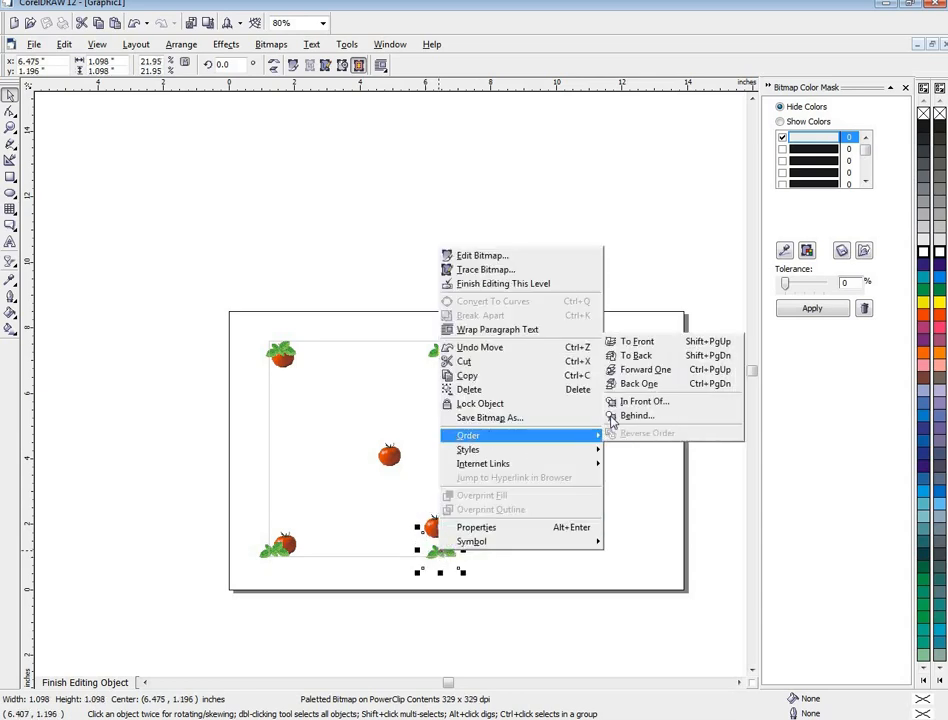
pyautogui.click(647, 343)
pyautogui.rightClick(447, 350)
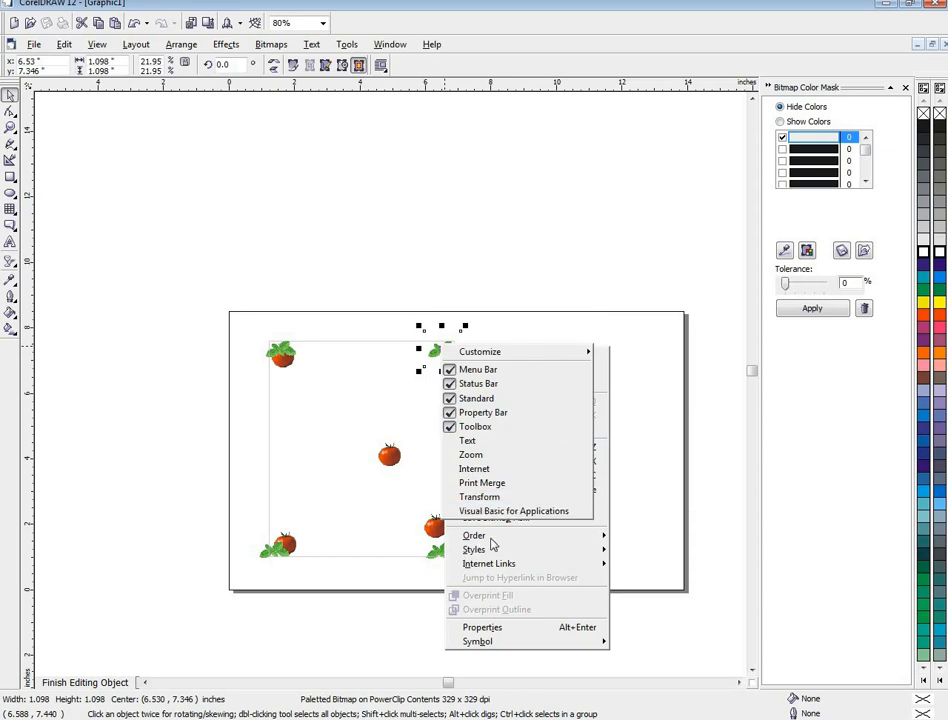
pyautogui.click(643, 451)
pyautogui.rightClick(441, 353)
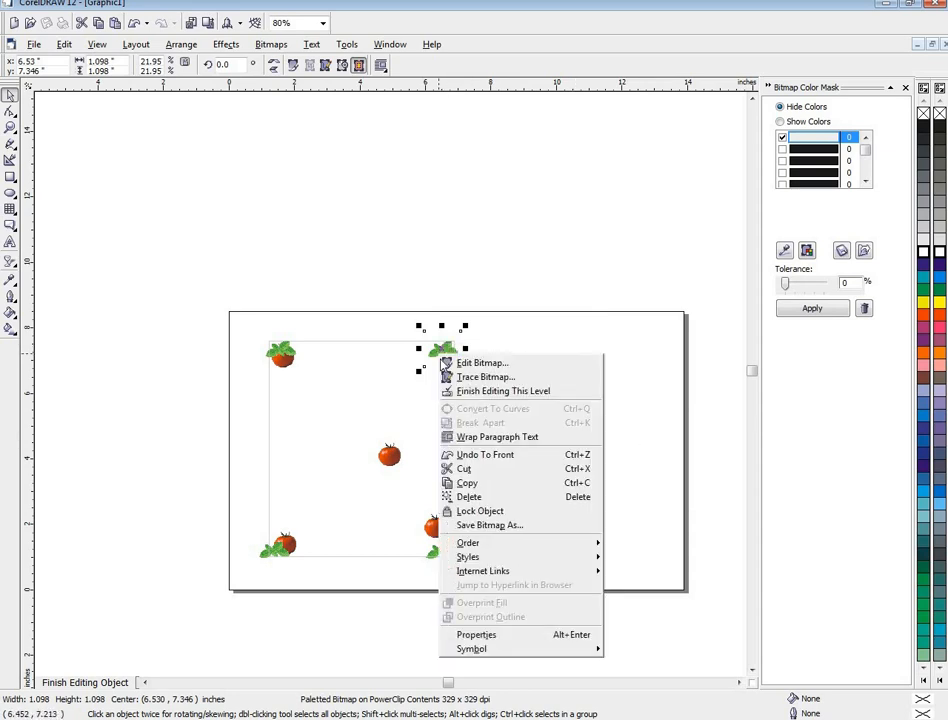
pyautogui.moveTo(565, 544)
pyautogui.click(614, 545)
# - Nudge the remaining tomato behind the upper-right leaf, at X 6.705, Y 7.214 inches
pyautogui.click(390, 466)
pyautogui.press('Up')
pyautogui.press('Up')
pyautogui.press('Up')
pyautogui.press('Right')
pyautogui.press('Right')
pyautogui.press('Right')
pyautogui.press('Right')
pyautogui.press('Right')
pyautogui.press('Up')
pyautogui.press('Up')
pyautogui.press('Right')
pyautogui.press('Right')
pyautogui.press('Right')
pyautogui.press('Up')
pyautogui.press('Up')
pyautogui.press('Up')
pyautogui.press('Right')
pyautogui.press('Right')
pyautogui.press('Up')
pyautogui.press('Up')
pyautogui.press('Right')
pyautogui.press('Right')
pyautogui.press('Up')
pyautogui.press('Right')
pyautogui.press('Right')
pyautogui.press('Right')
pyautogui.press('Right')
pyautogui.press('Up')
pyautogui.press('Up')
pyautogui.press('Up')
pyautogui.press('Up')
pyautogui.press('Up')
pyautogui.press('Up')
pyautogui.press('Up')
pyautogui.press('Up')
pyautogui.press('Up')
pyautogui.press('Up')
pyautogui.press('Up')
pyautogui.press('Up')
pyautogui.press('Up')
pyautogui.press('Up')
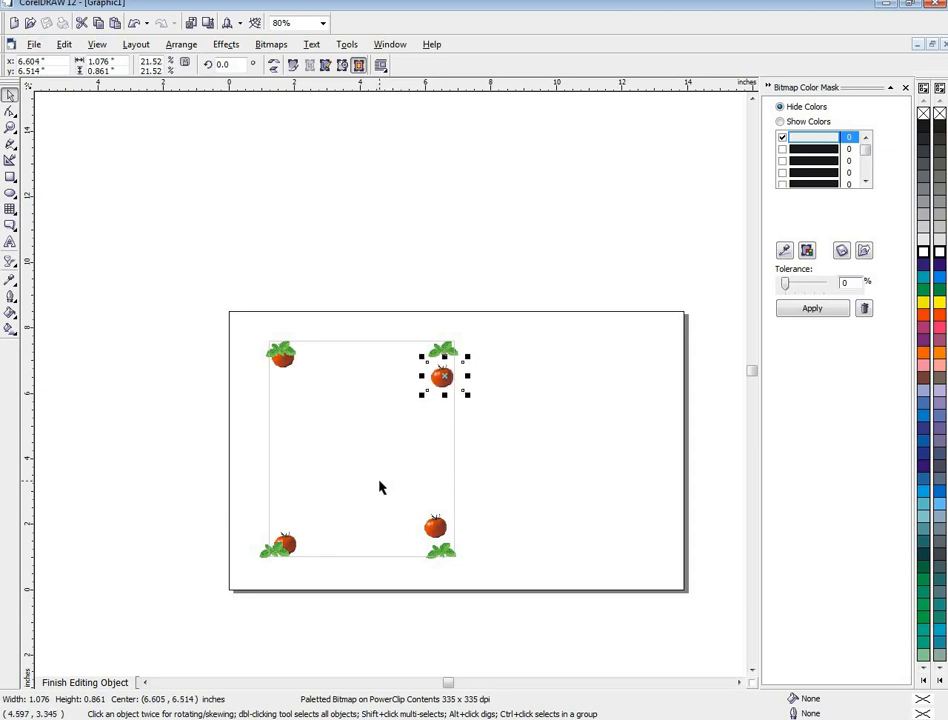
pyautogui.press('Up')
pyautogui.press('Up')
pyautogui.press('Up')
pyautogui.press('Up')
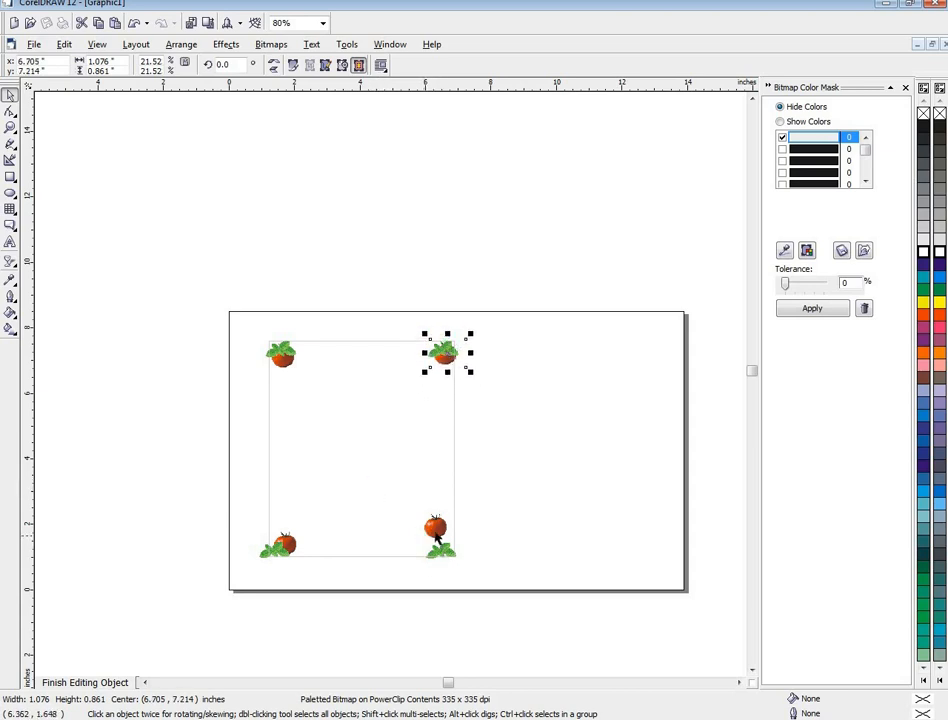
# - Tuck the lower-right tomato behind its leaf at Y 1.431 inches, with the leaf raised to Y 1.296 inches
pyautogui.click(436, 537)
pyautogui.click(434, 521)
pyautogui.press('Right')
pyautogui.press('Right')
pyautogui.press('Right')
pyautogui.press('Down')
pyautogui.press('Down')
pyautogui.press('Down')
pyautogui.press('Down')
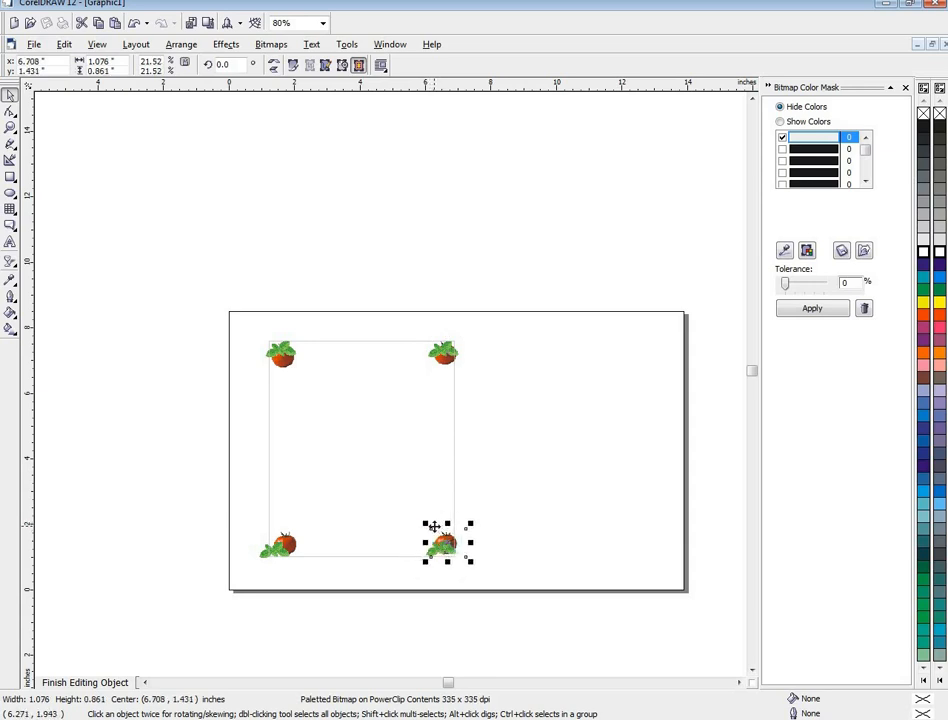
pyautogui.press('Left')
pyautogui.press('Left')
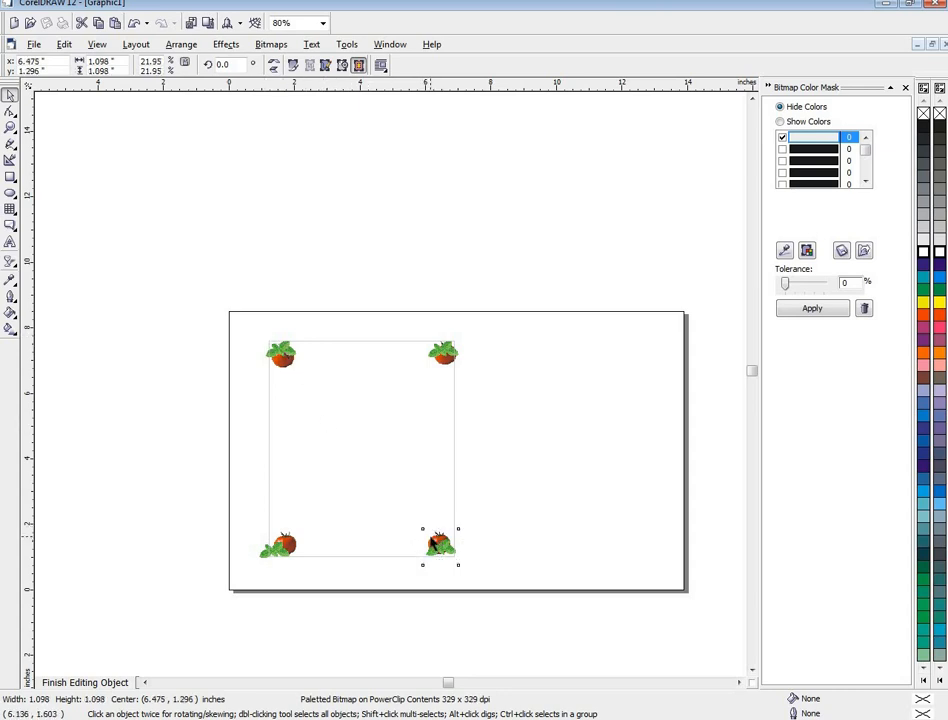
# - Finish editing the PowerClip contents of the burger panel and deselect it
pyautogui.rightClick(432, 538)
pyautogui.click(455, 271)
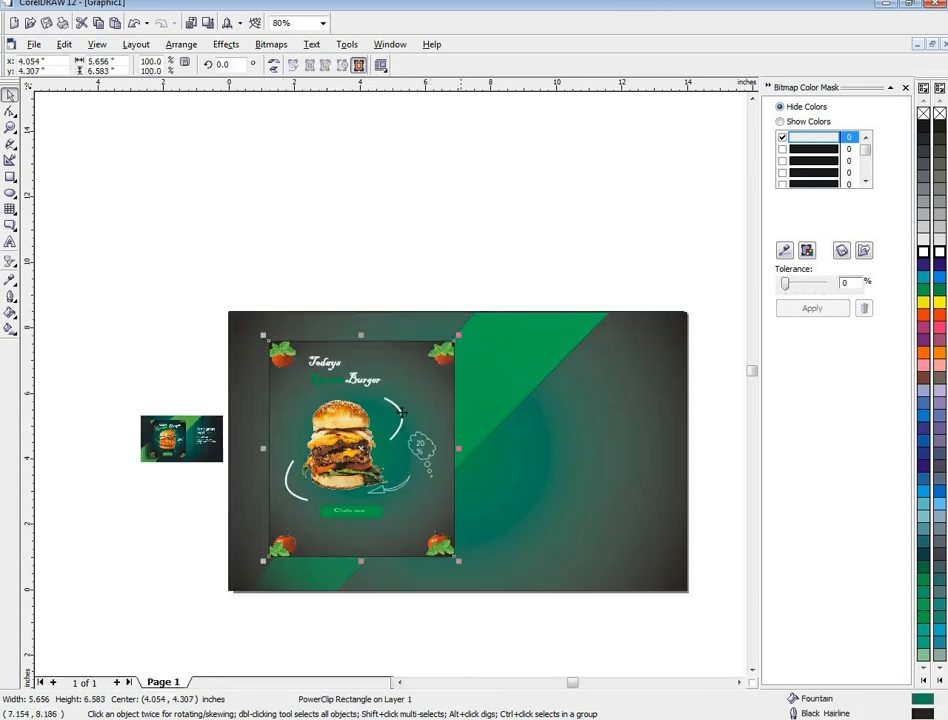
pyautogui.click(120, 370)
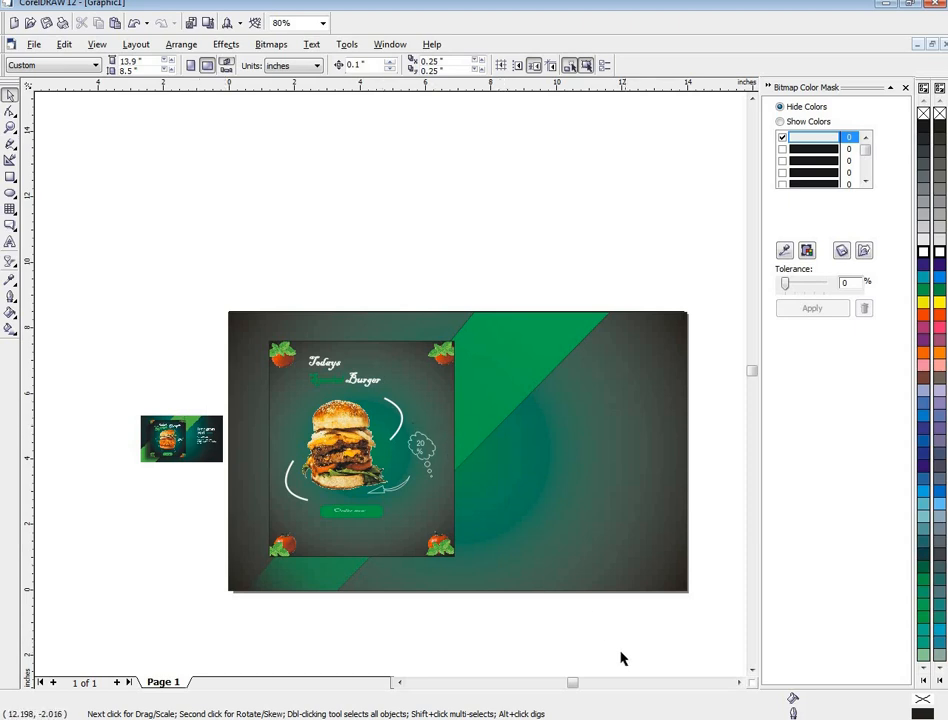
# - Add the artistic text "Burger baner" to the right of the burger panel and enlarge it to about 79.56 pt
pyautogui.click(738, 682)
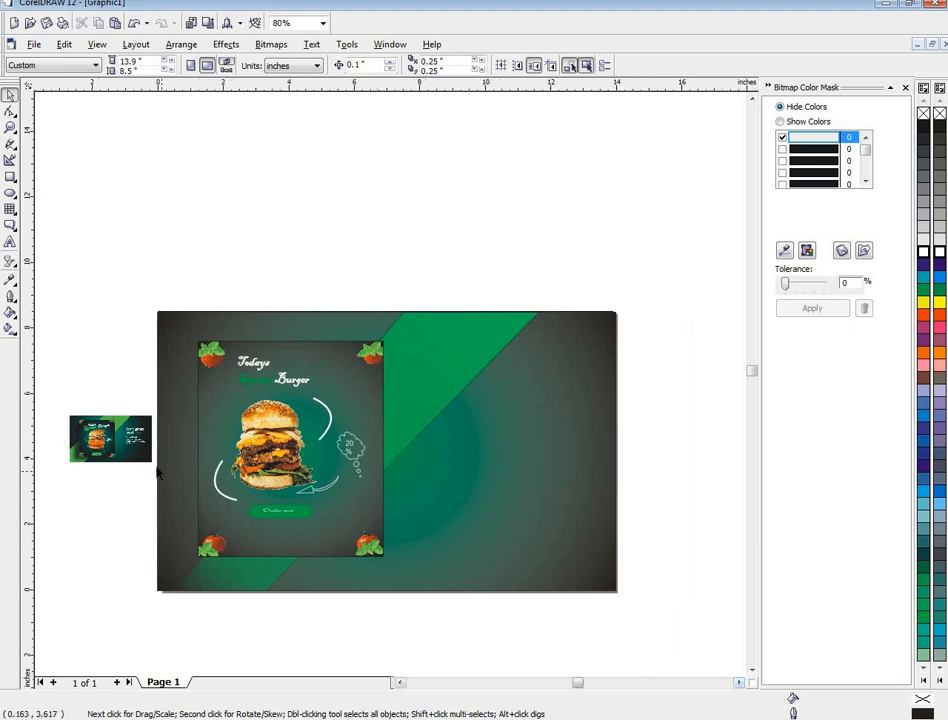
pyautogui.click(9, 241)
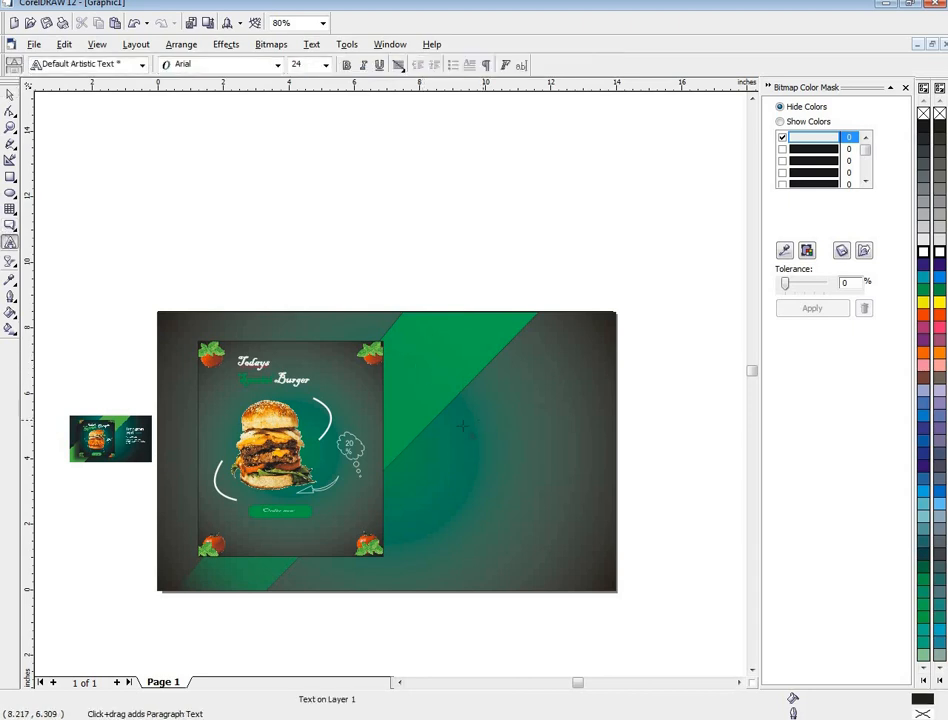
pyautogui.click(9, 94)
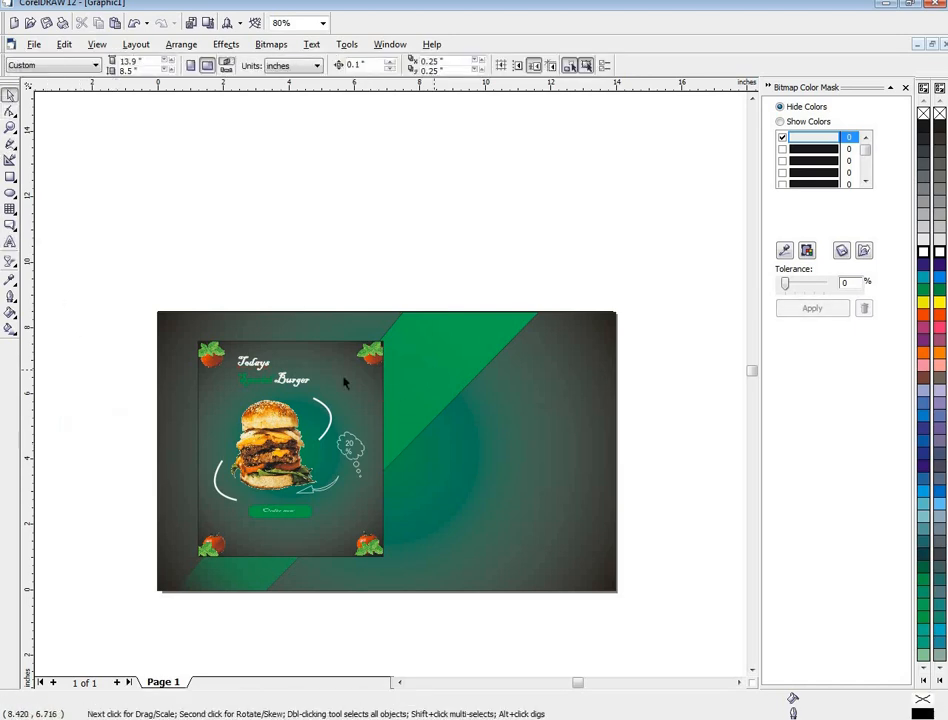
pyautogui.click(10, 244)
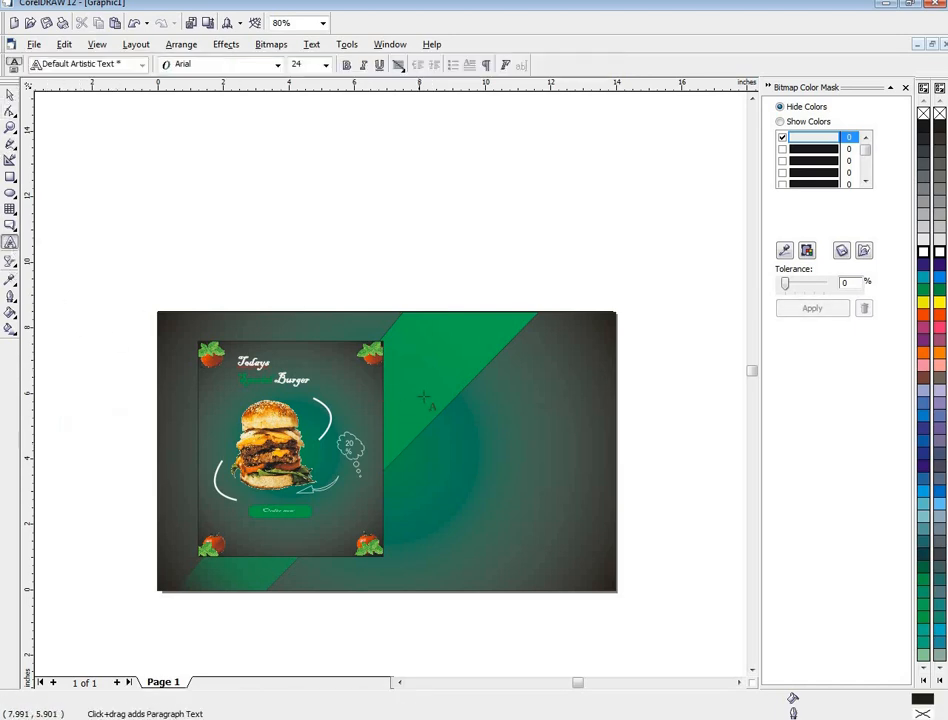
pyautogui.click(482, 423)
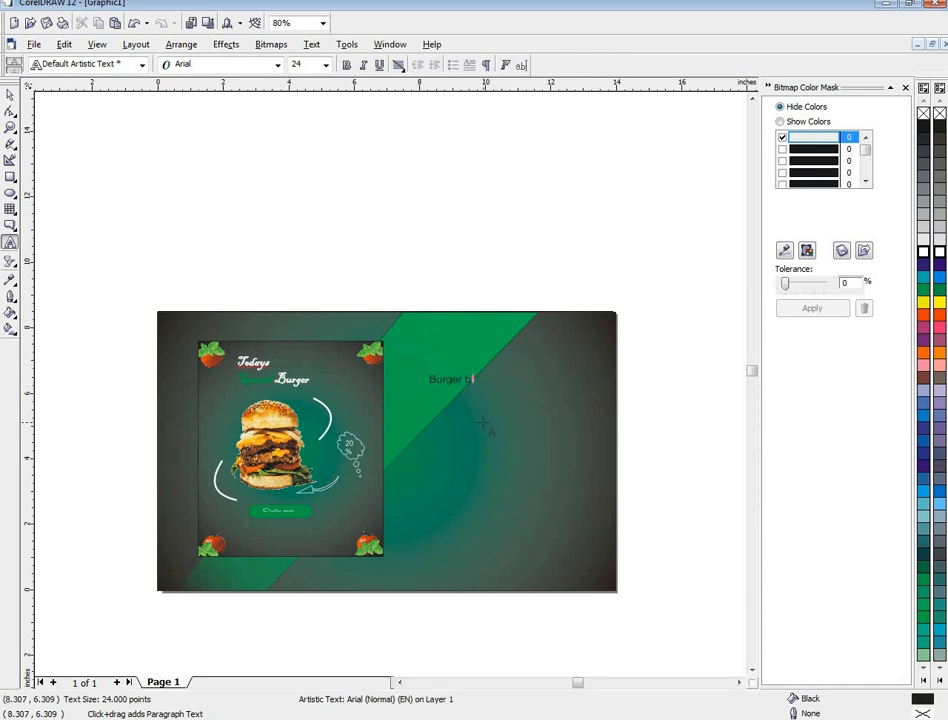
pyautogui.press('Escape')
pyautogui.moveTo(497, 388); pyautogui.dragTo(565, 451)
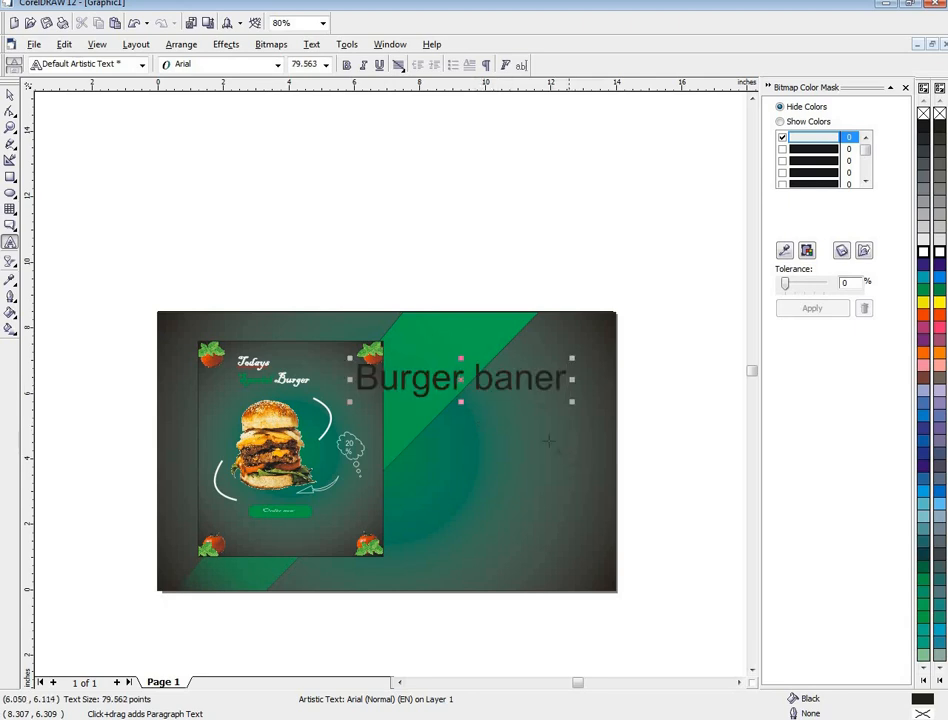
# - Fill the "Burger baner" title with white and nudge it right to X 7.25, Y 6.014 inches
pyautogui.click(10, 95)
pyautogui.press('Right')
pyautogui.press('Right')
pyautogui.press('Right')
pyautogui.press('Right')
pyautogui.press('Right')
pyautogui.press('Right')
pyautogui.press('Right')
pyautogui.press('Right')
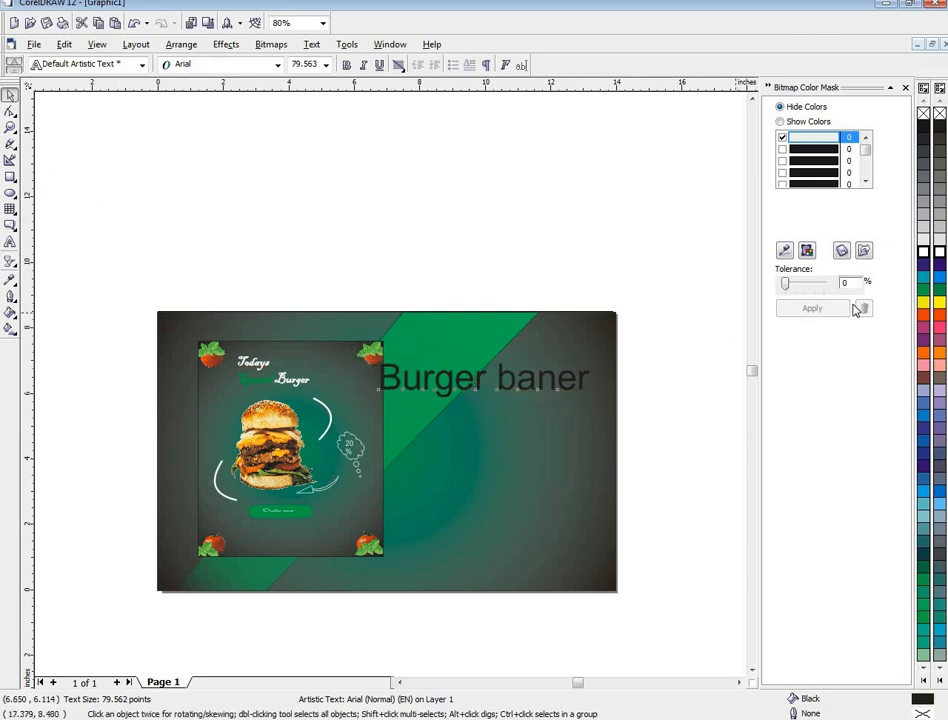
pyautogui.click(925, 252)
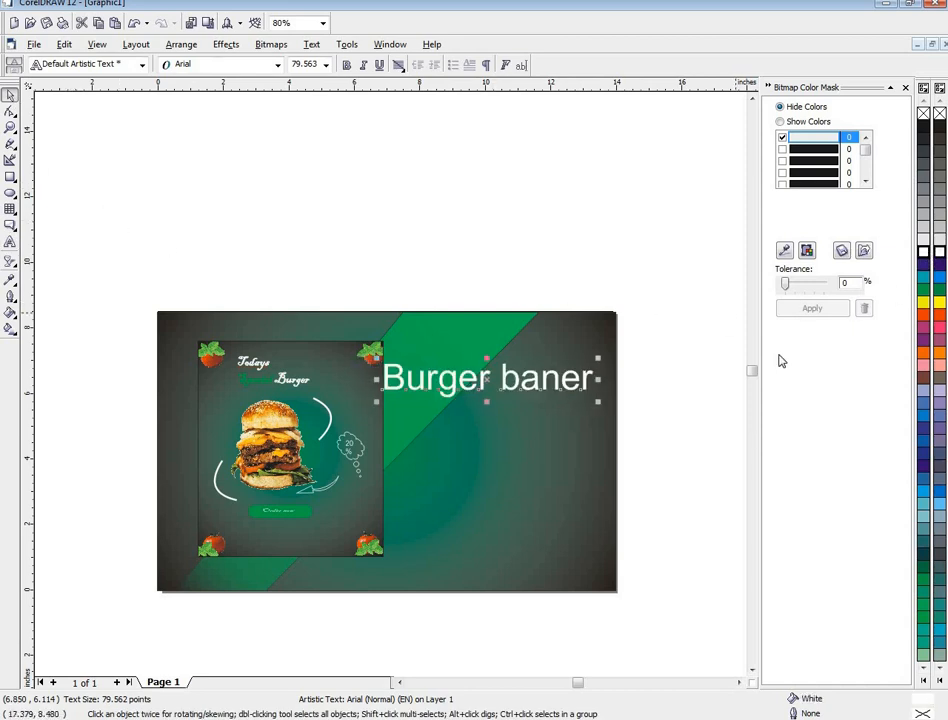
pyautogui.press('Right')
pyautogui.press('Right')
pyautogui.press('Right')
pyautogui.press('Right')
pyautogui.press('Down')
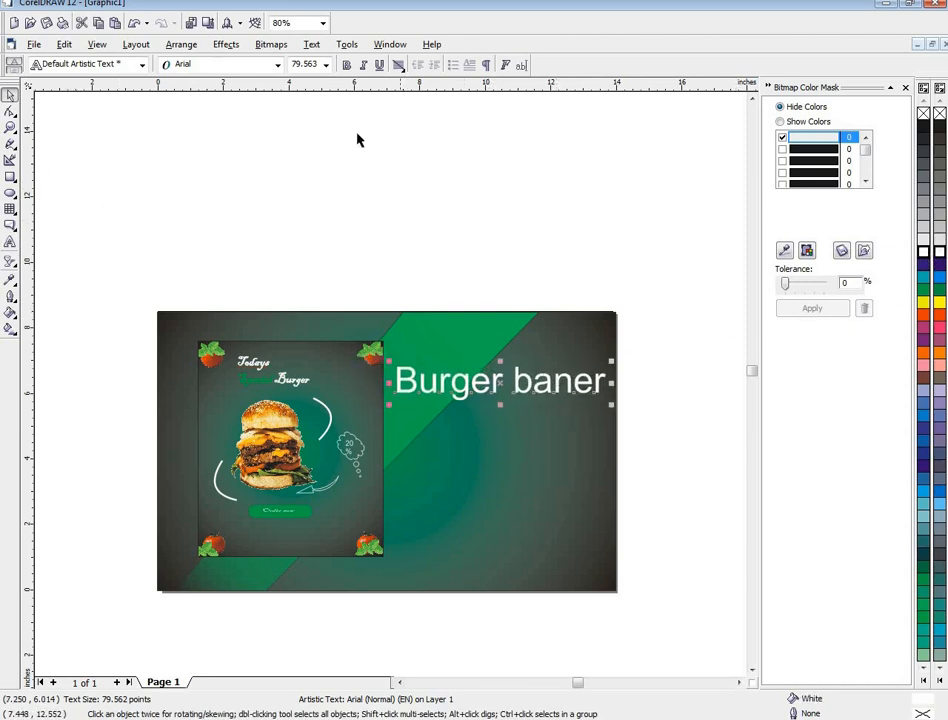
# - Make the "Burger baner" title bold and shift it to X 7.05, Y 4.814 inches, then deselect it
pyautogui.click(345, 66)
pyautogui.press('Left')
pyautogui.press('Left')
pyautogui.press('Down')
pyautogui.press('Down')
pyautogui.press('Down')
pyautogui.press('Down')
pyautogui.press('Down')
pyautogui.press('Down')
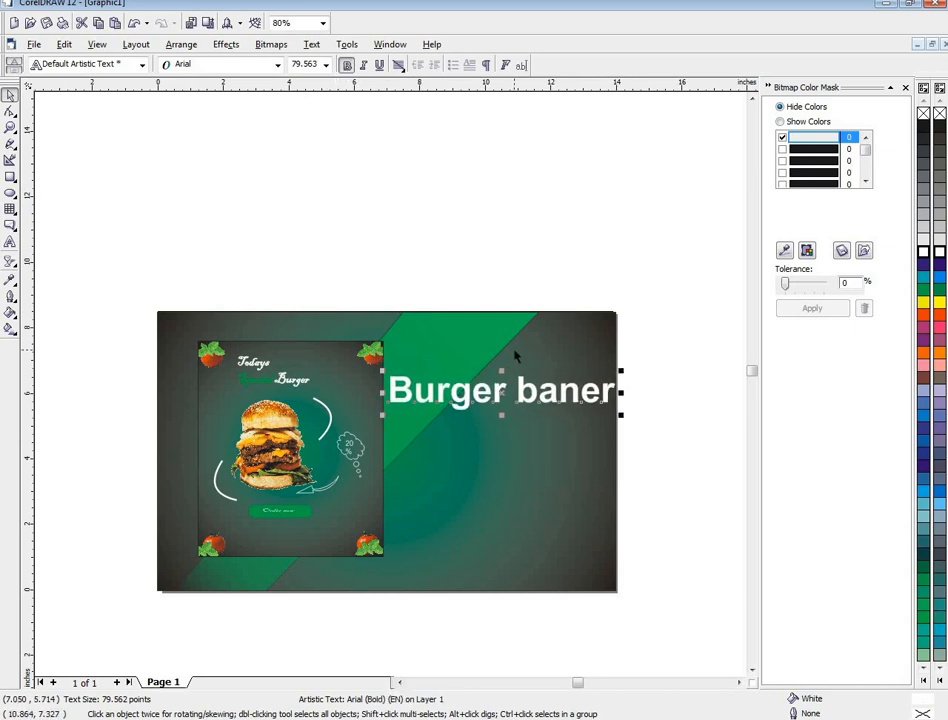
pyautogui.press('Down')
pyautogui.press('Down')
pyautogui.press('Down')
pyautogui.press('Down')
pyautogui.press('Down')
pyautogui.press('Down')
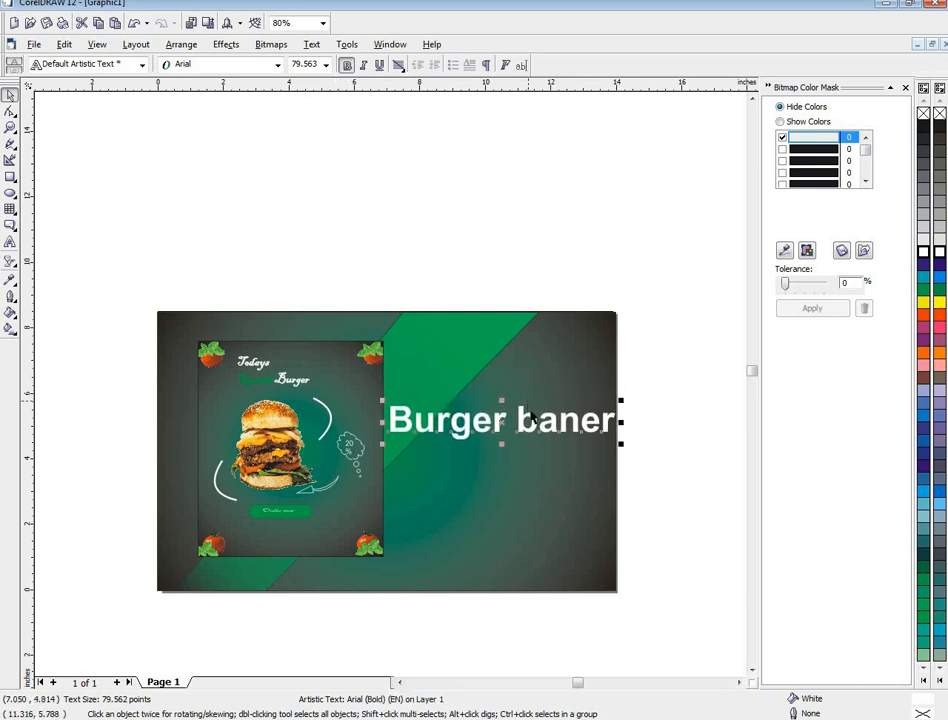
pyautogui.click(328, 648)
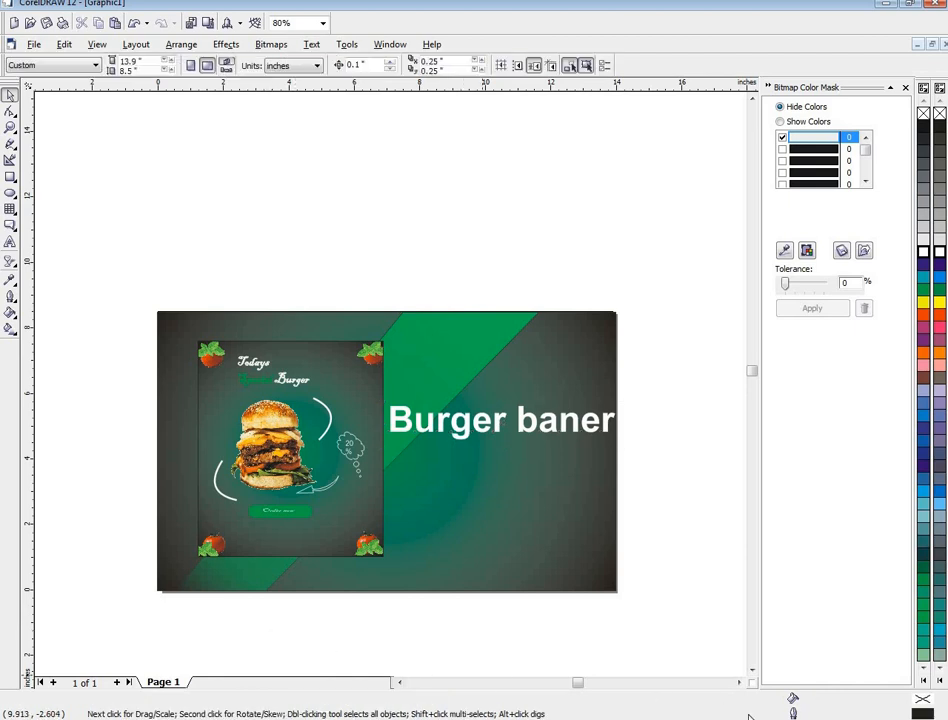
pyautogui.rightClick(825, 717)
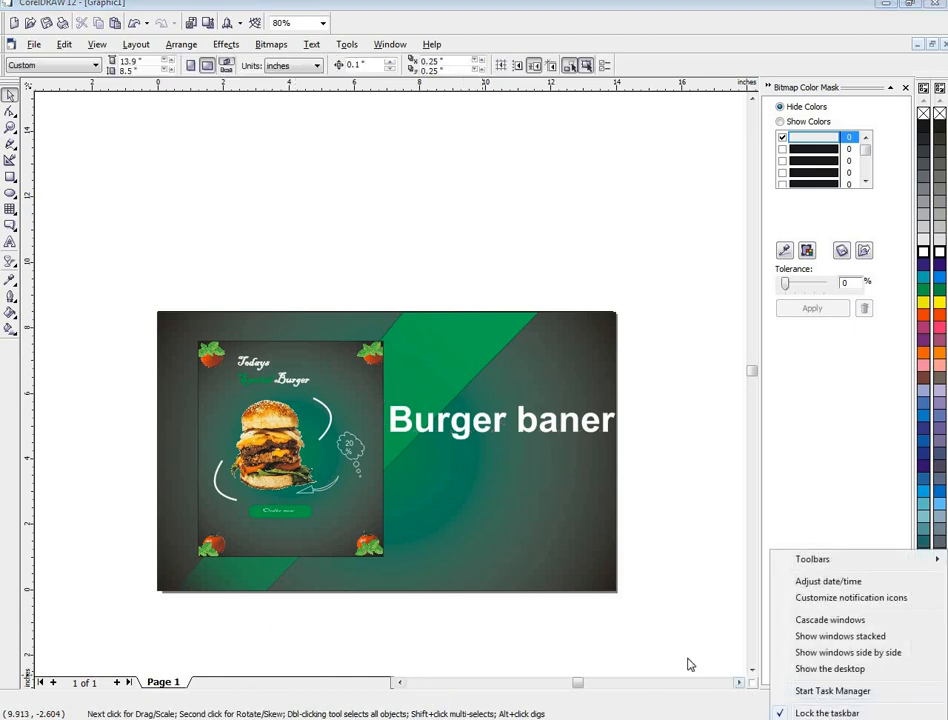
pyautogui.click(738, 687)
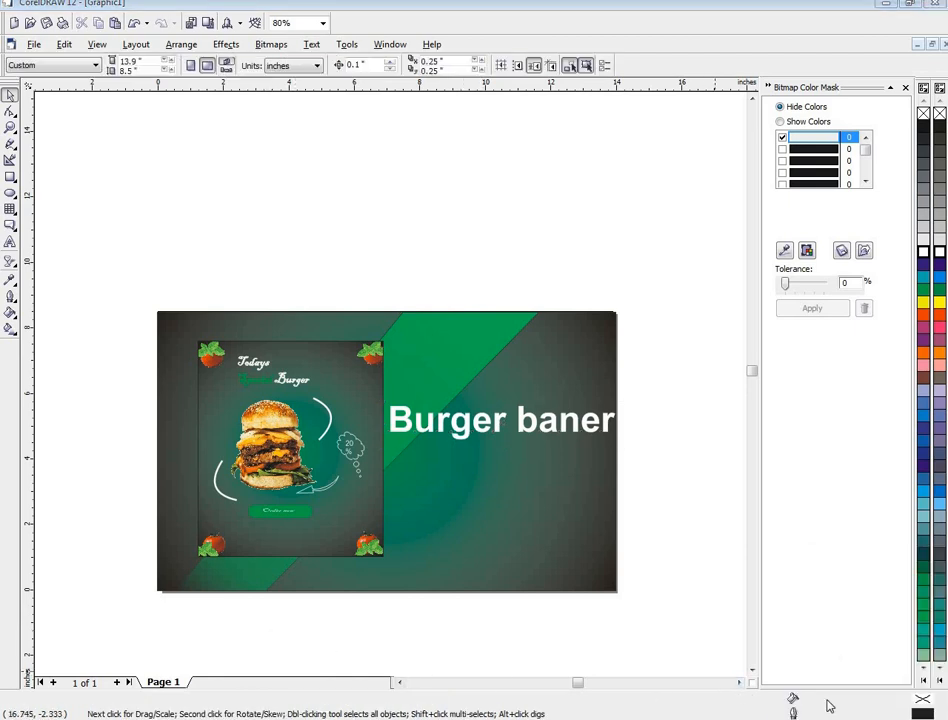